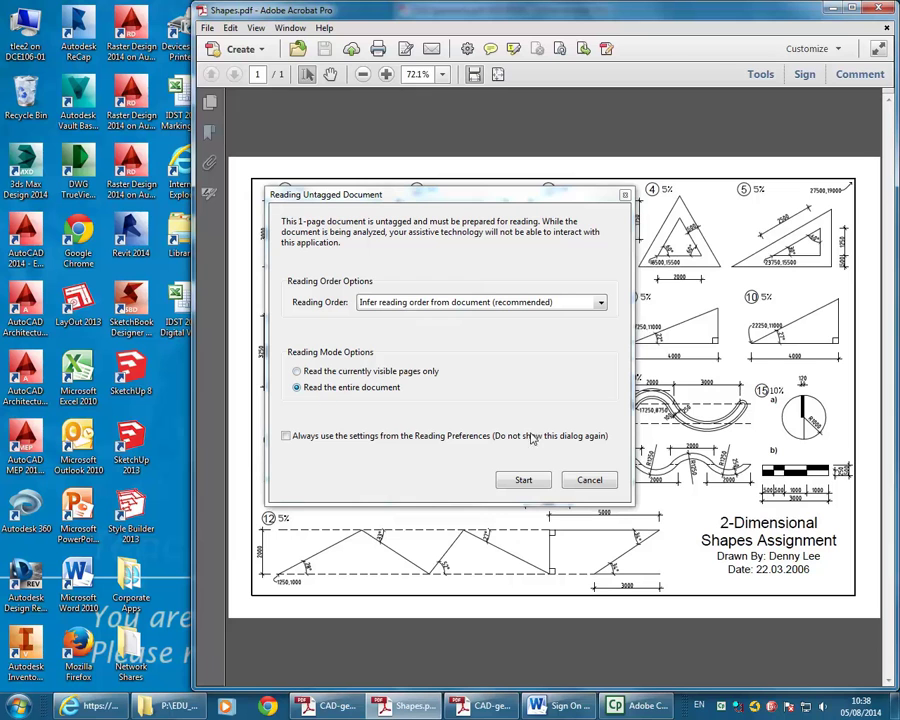
- Skip preparing Shapes.pdf for reading and bring the Class Videos folder window forward
click(589, 482)
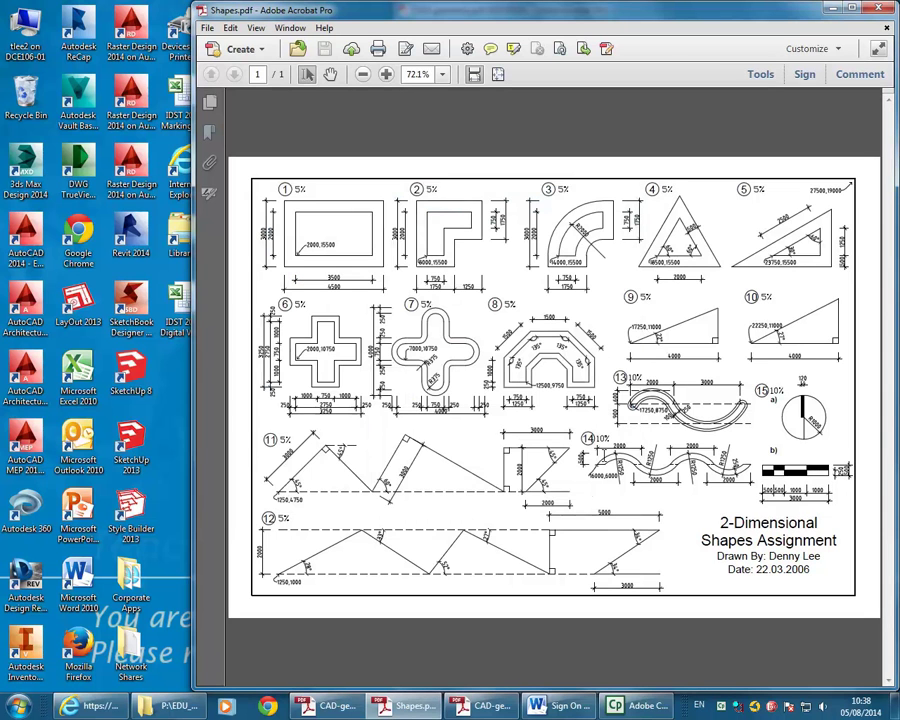
click(180, 707)
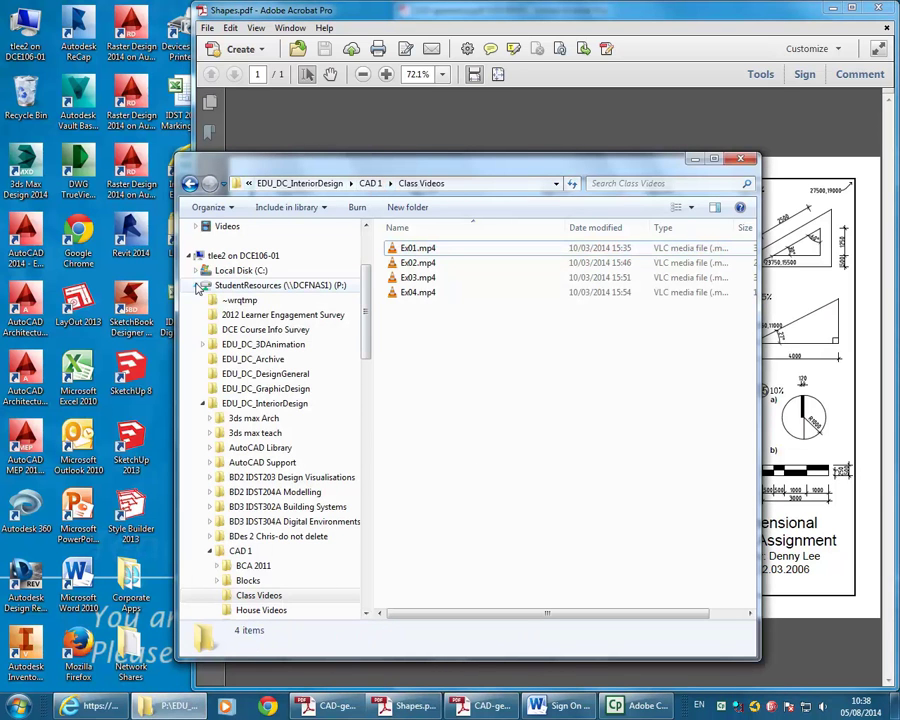
- Browse Libraries > StudentResources (P:) > EDU_DC_InteriorDesign > CAD 1 > Week 1 to find Shapes.pdf
click(203, 285)
click(695, 158)
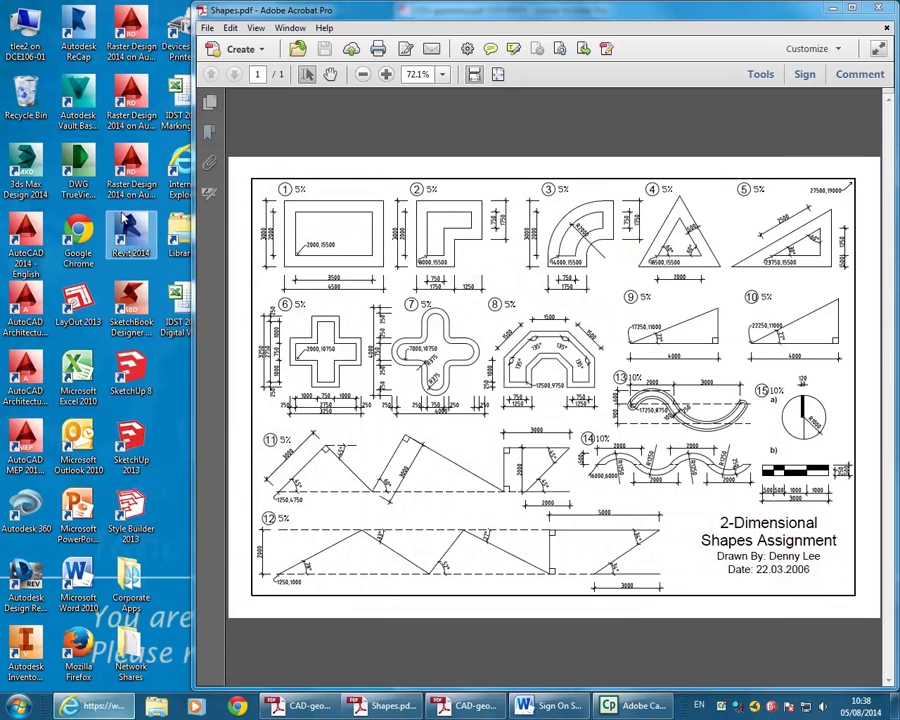
double_click(180, 240)
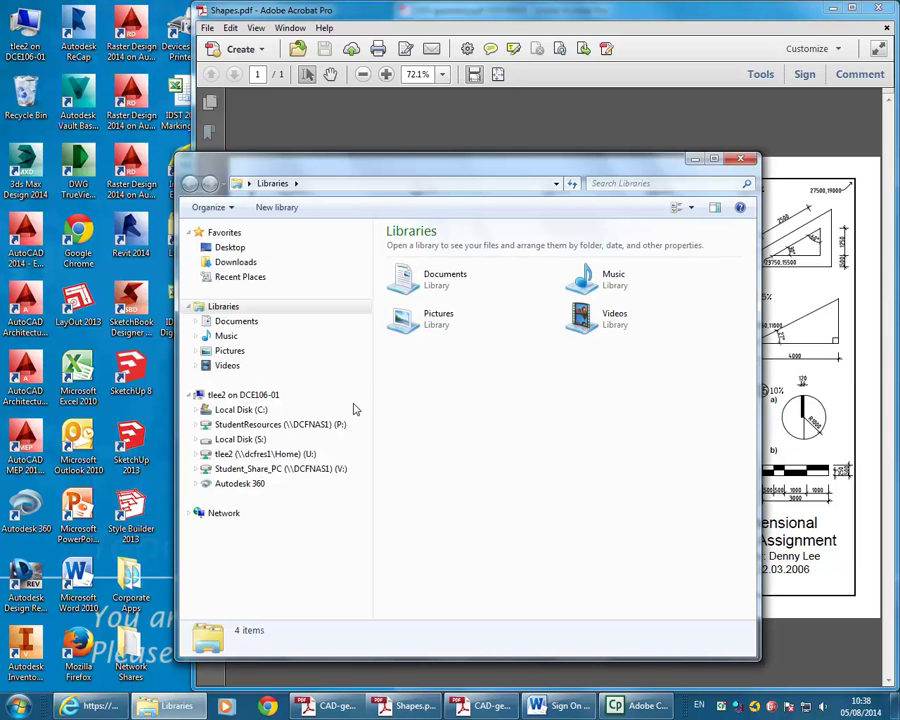
click(274, 426)
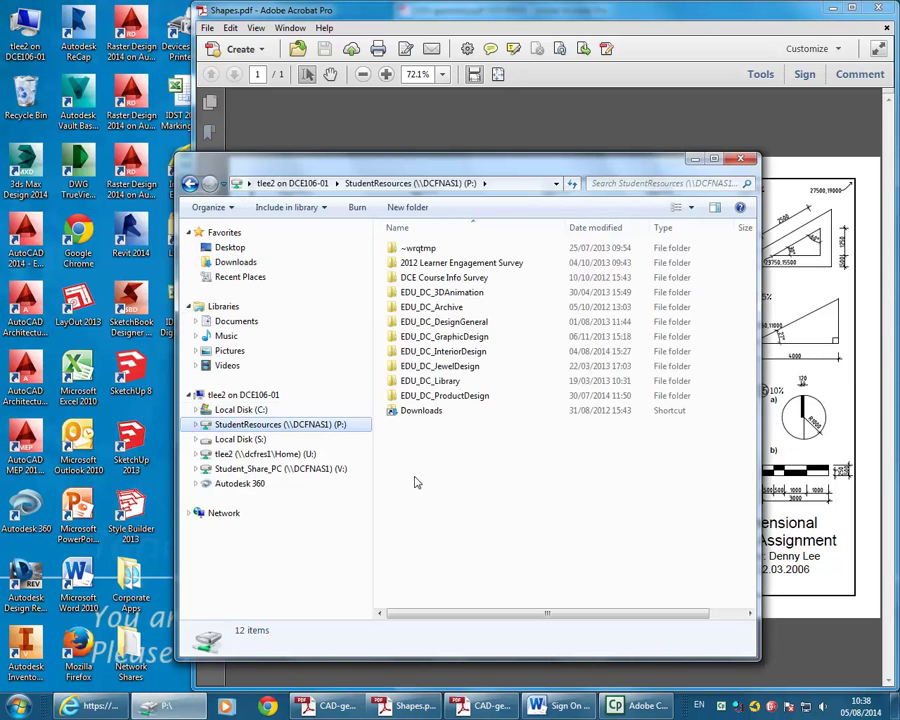
double_click(436, 352)
double_click(417, 377)
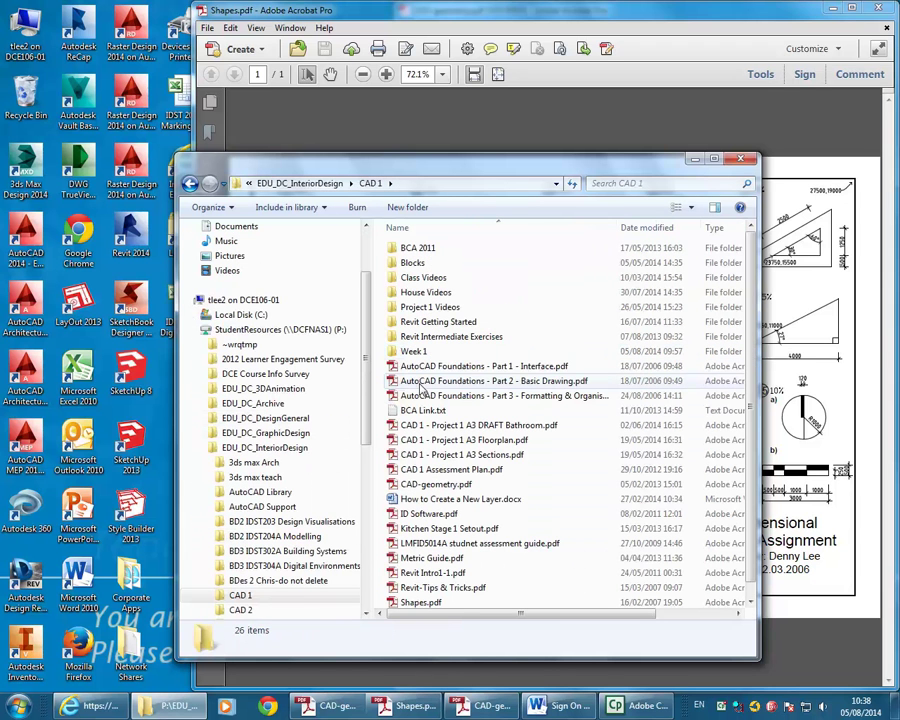
double_click(413, 352)
click(420, 280)
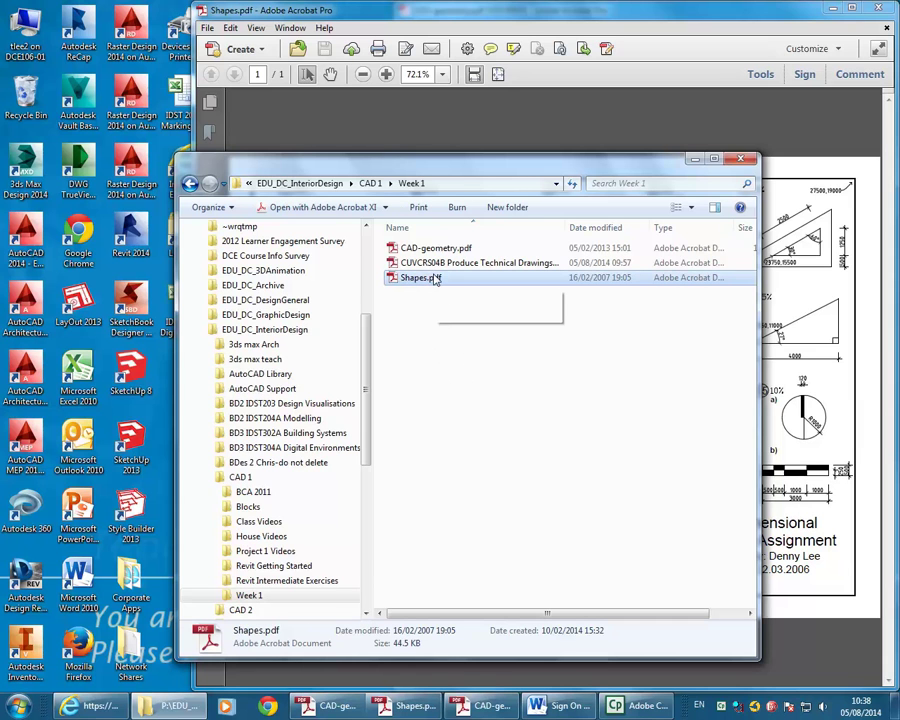
click(446, 345)
- Open Shapes.pdf, skip reading preparation, maximize it and rotate the view counterclockwise to landscape
double_click(430, 279)
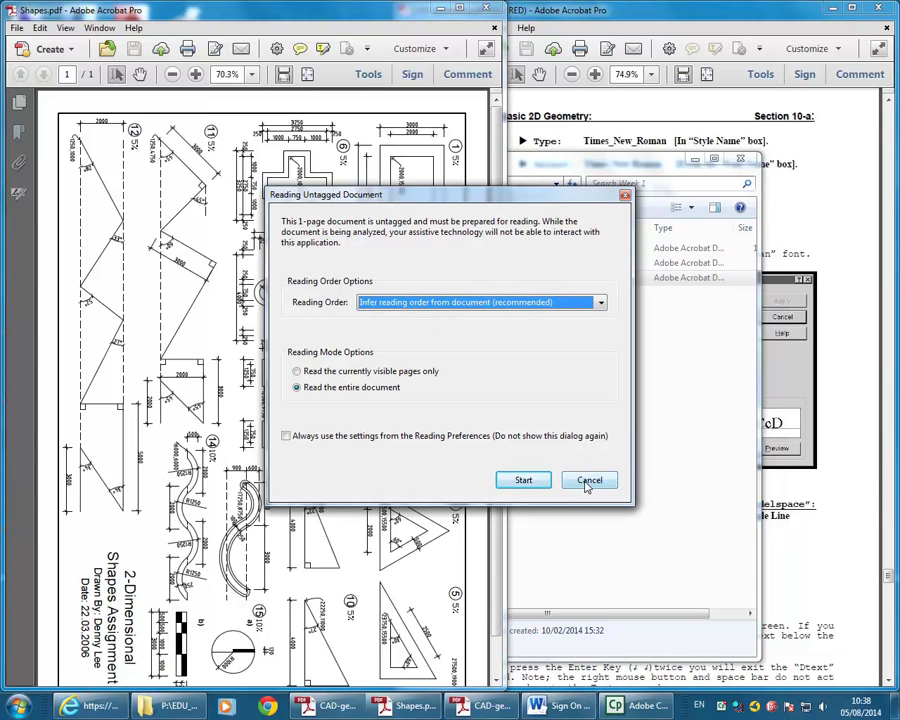
click(589, 480)
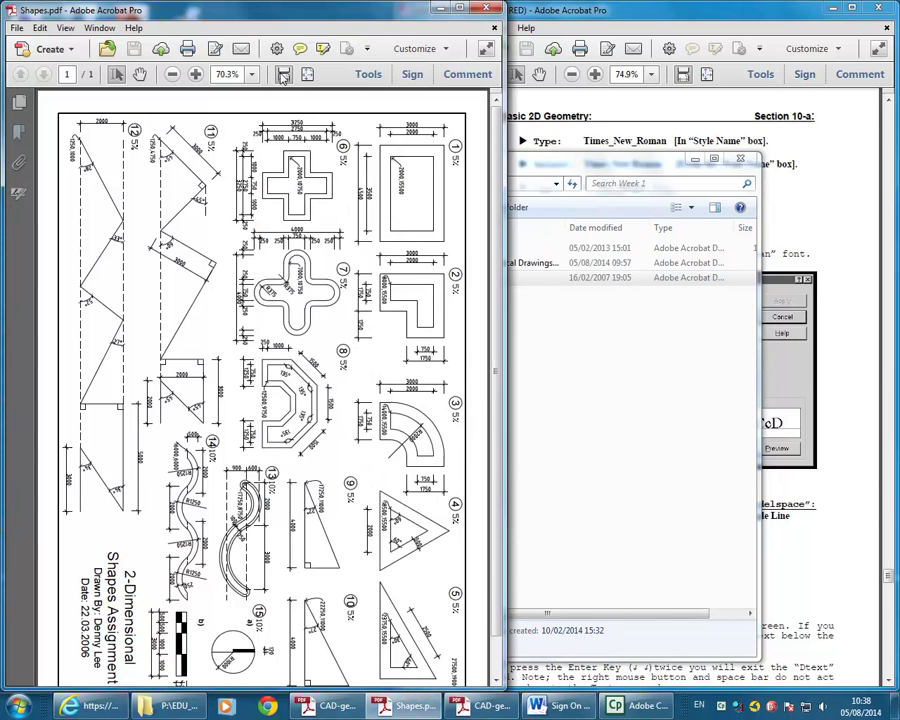
double_click(276, 18)
ctrl+scroll(200, 150, up, 3)
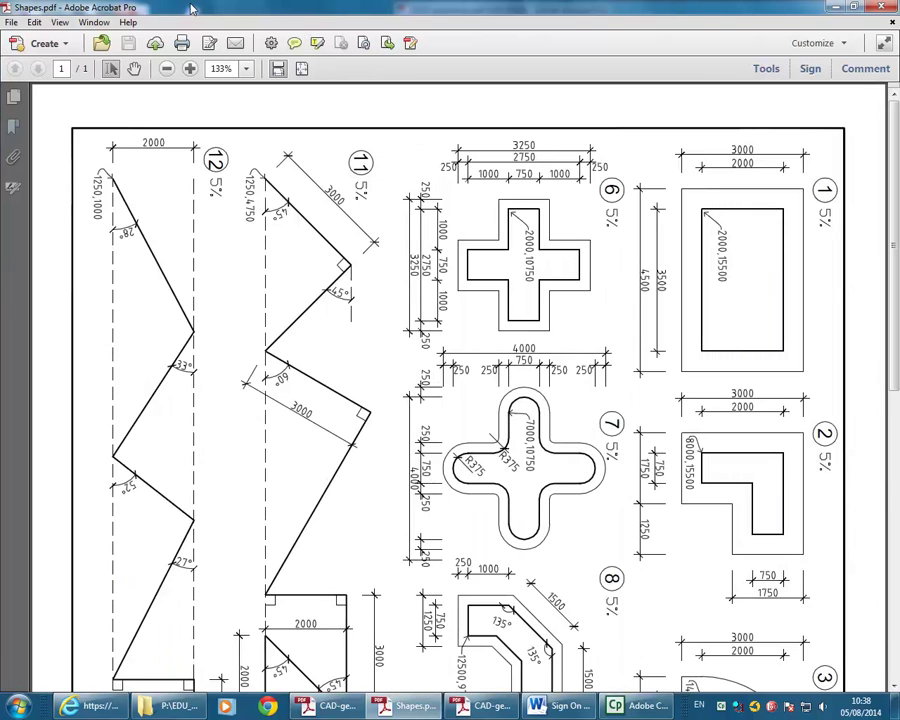
click(60, 24)
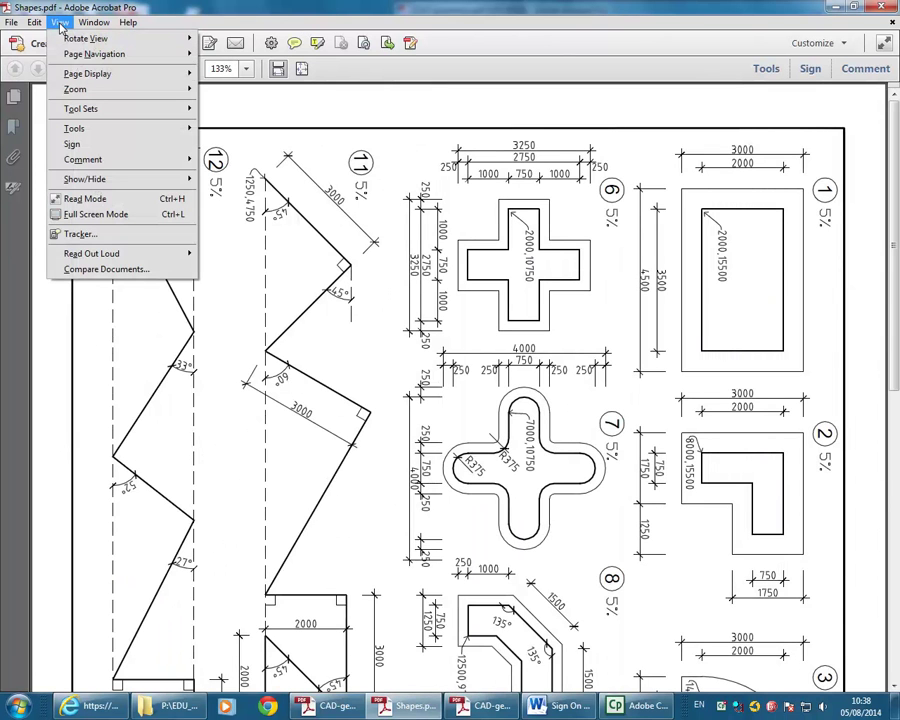
mouse_move(85, 38)
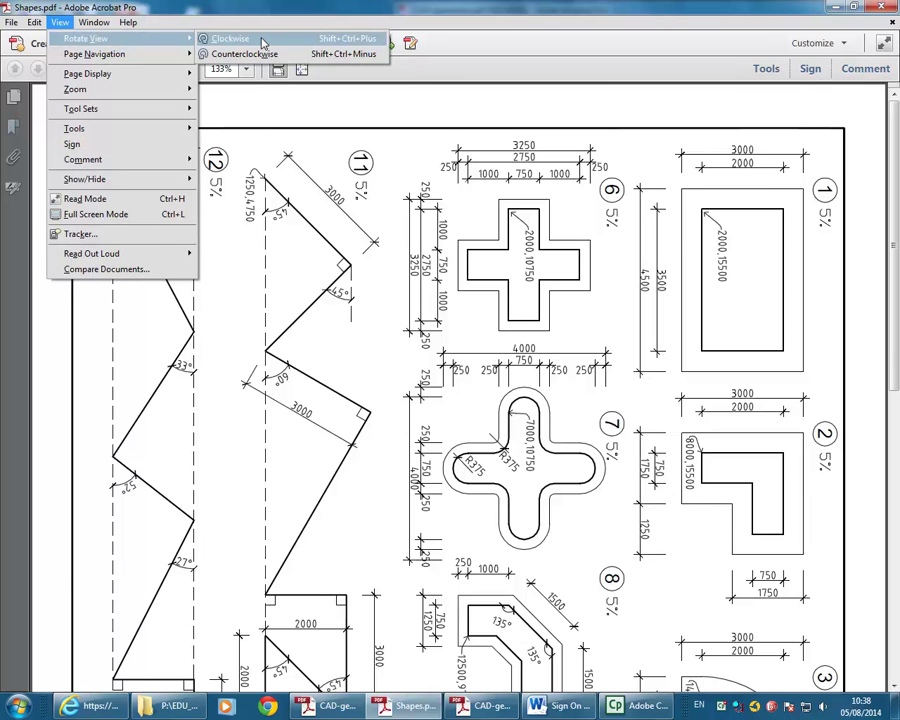
click(242, 54)
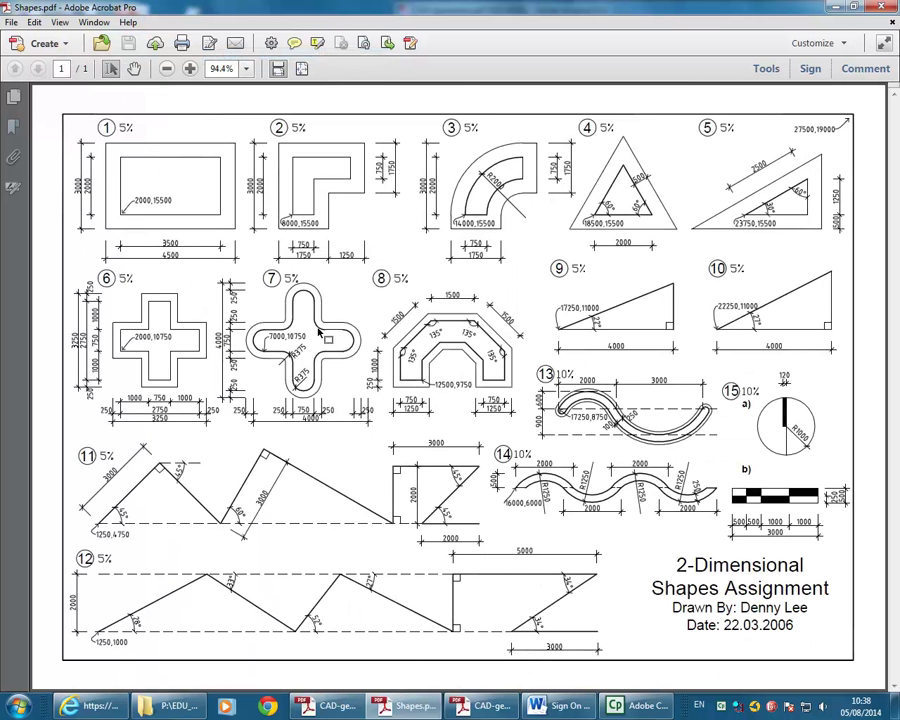
- Snap the Acrobat window to the right half, hide sidebar buttons, and minimize the Week 1 folder
click(855, 8)
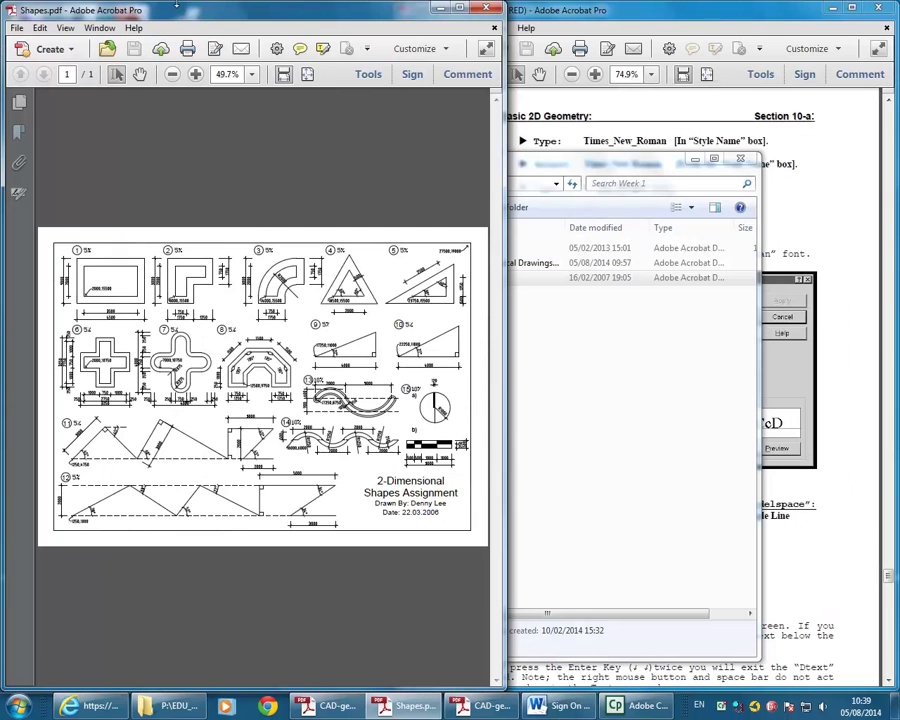
drag(190, 18, 895, 15)
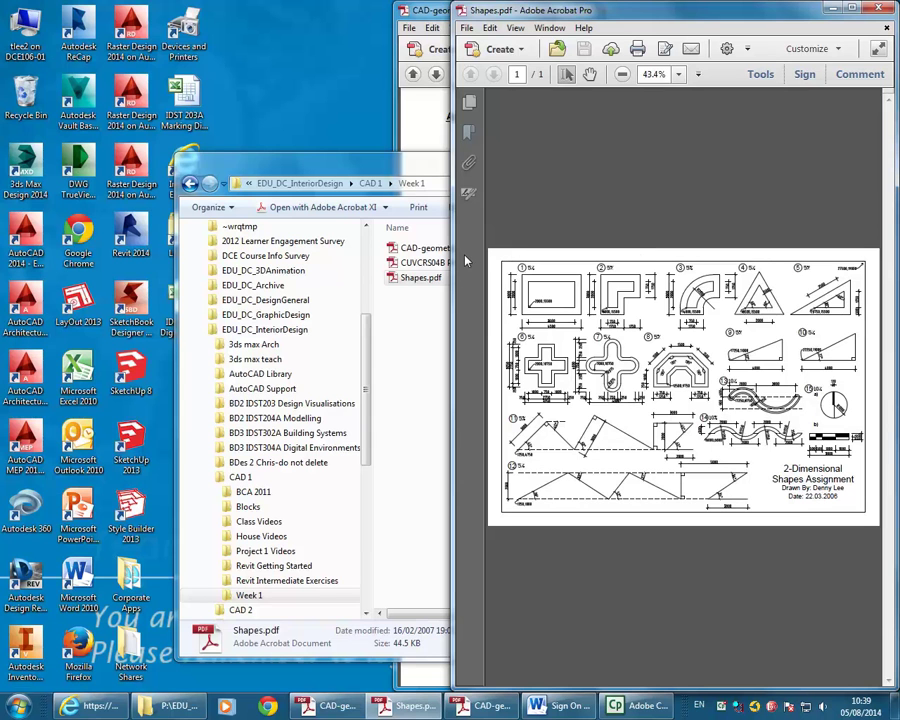
right_click(468, 257)
click(519, 459)
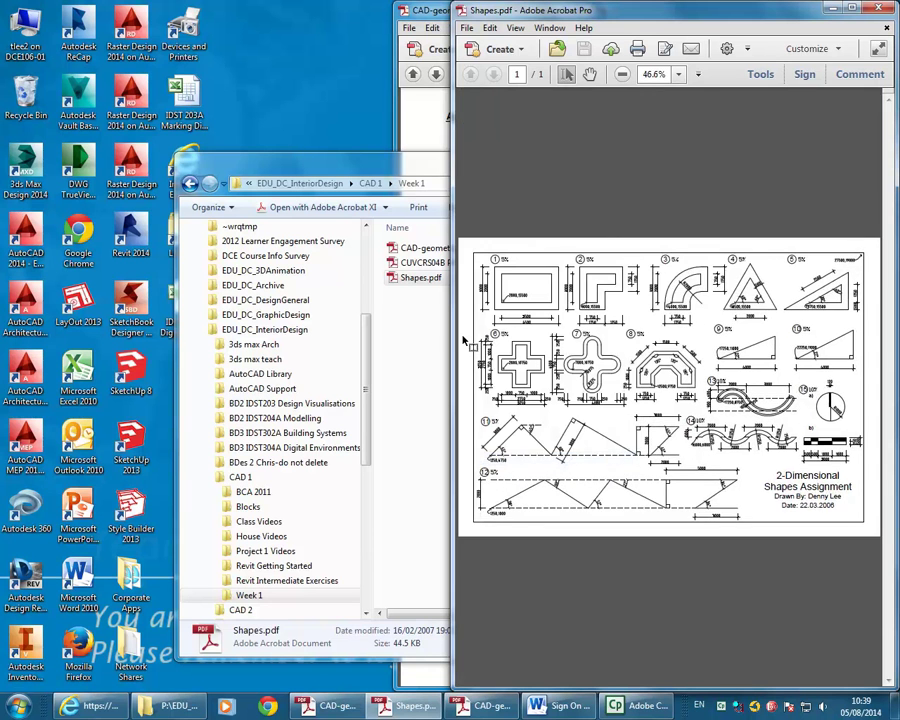
drag(456, 240, 401, 240)
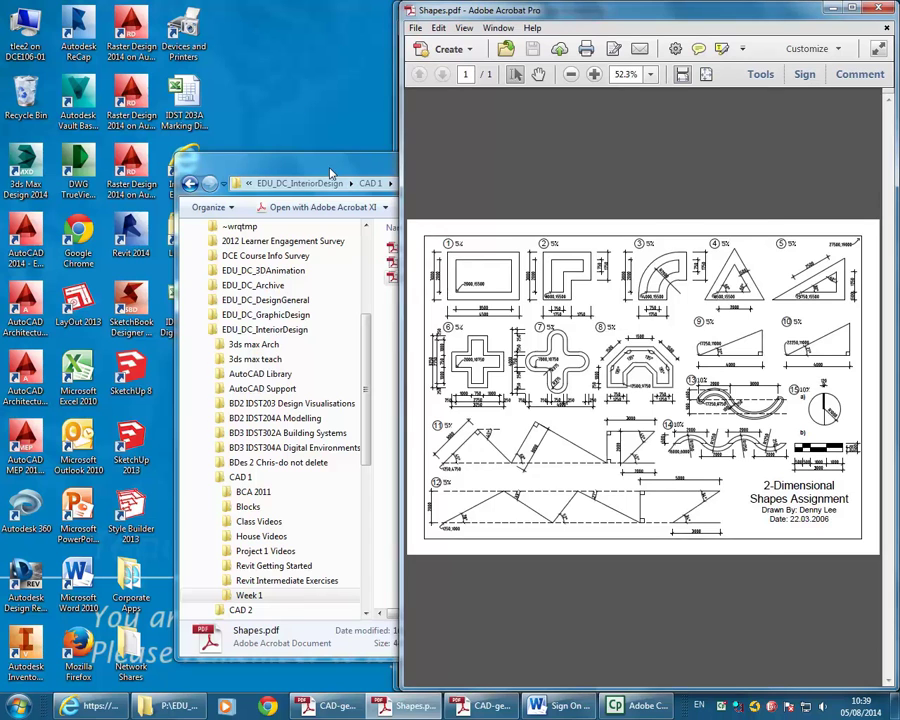
click(385, 162)
click(696, 160)
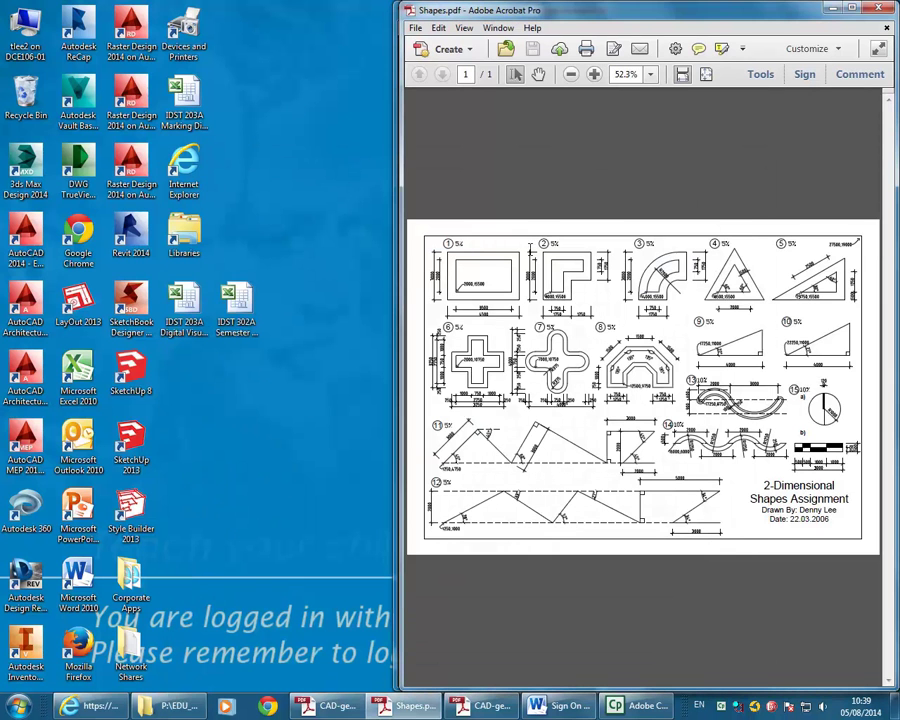
- Launch AutoCAD 2014, close the Welcome screen and enlarge its window next to the PDF
click(24, 237)
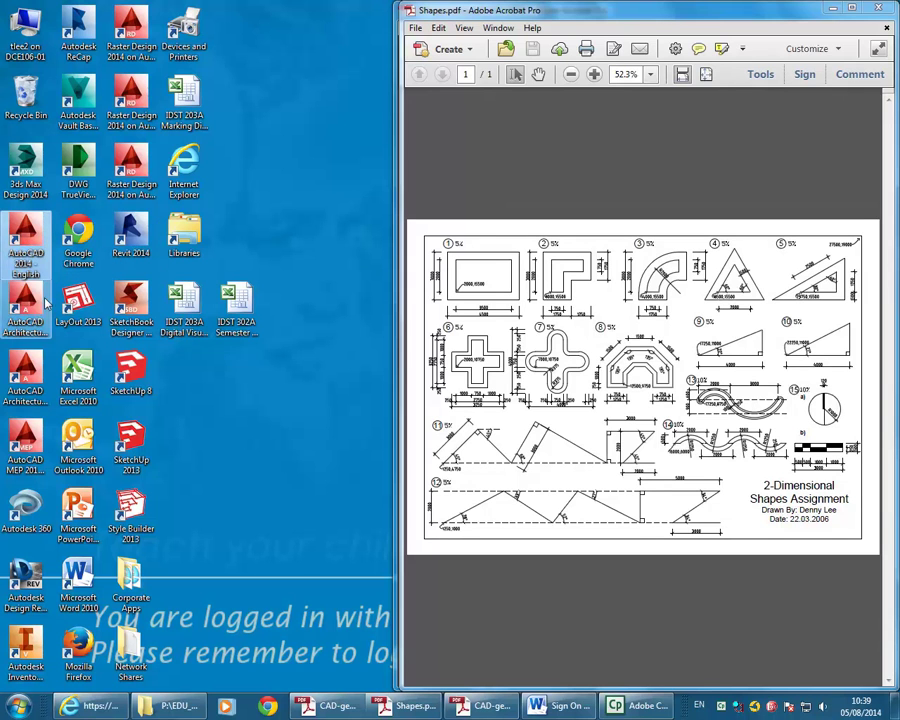
double_click(24, 237)
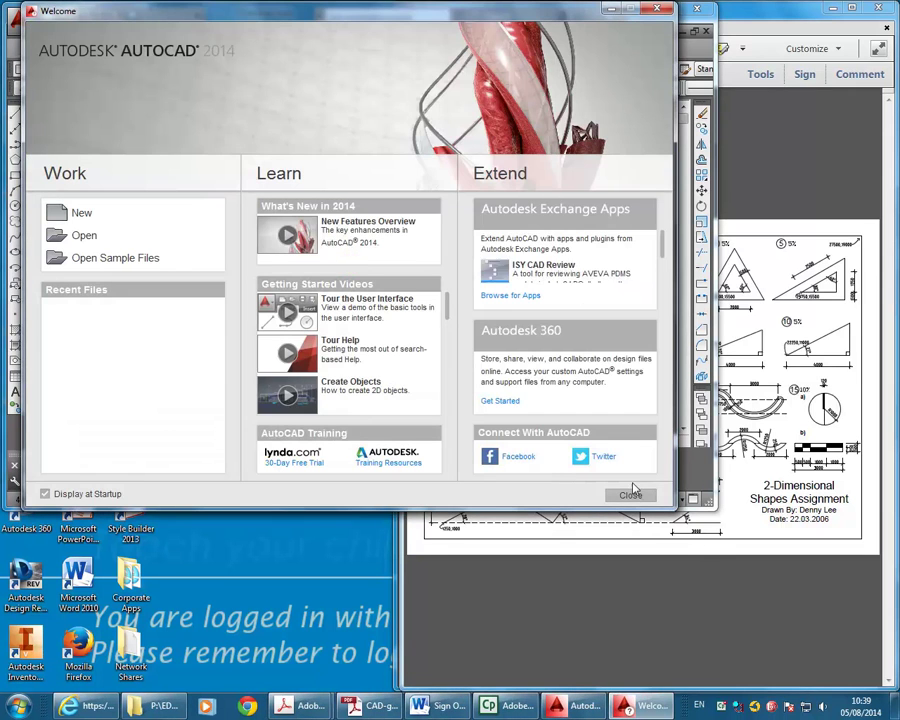
click(631, 497)
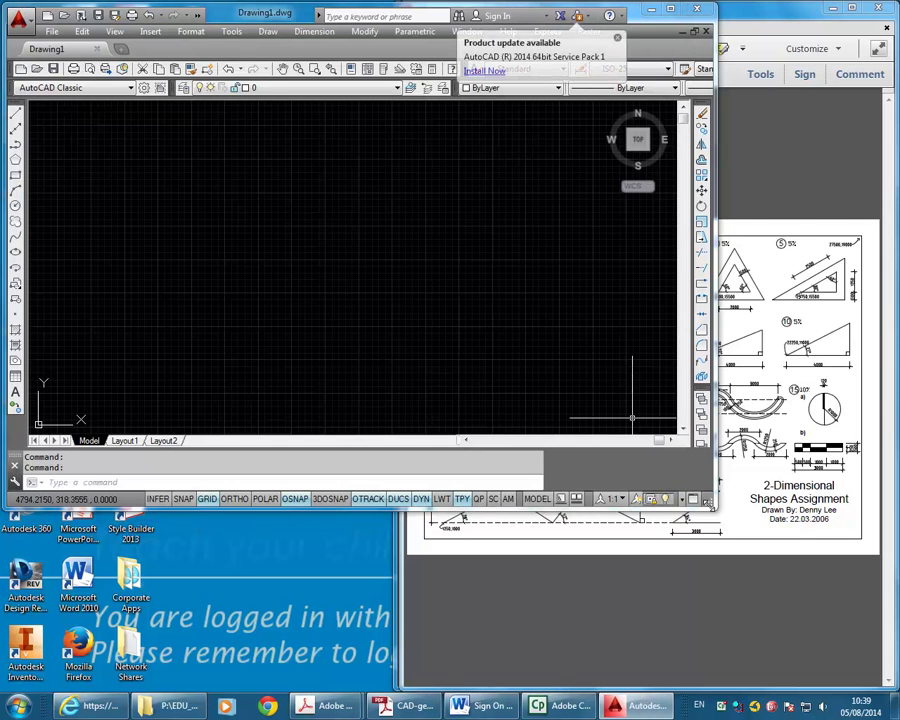
mouse_move(707, 507)
mouse_down()
mouse_move(716, 661)
mouse_move(733, 666)
mouse_up()
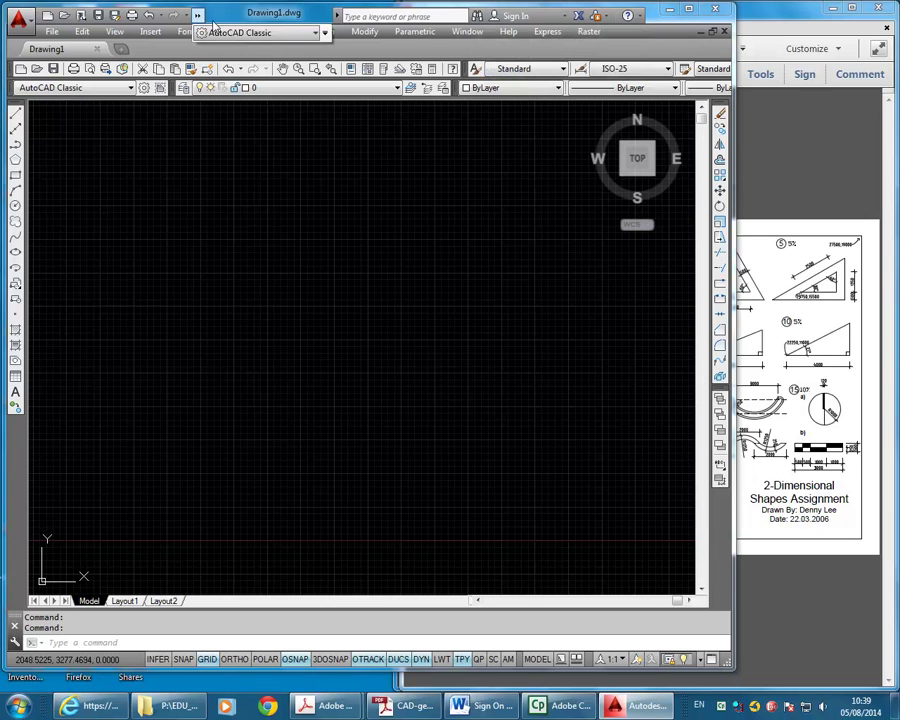
- Try Drafting & Annotation, return to the AutoCAD Classic workspace, and close Tool Palettes
click(270, 33)
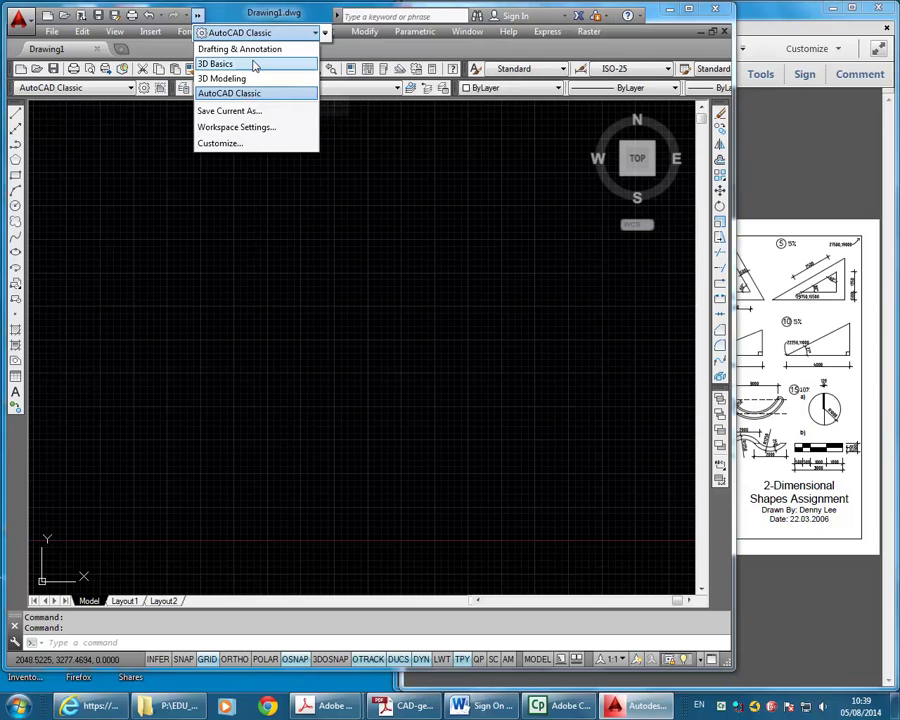
click(249, 49)
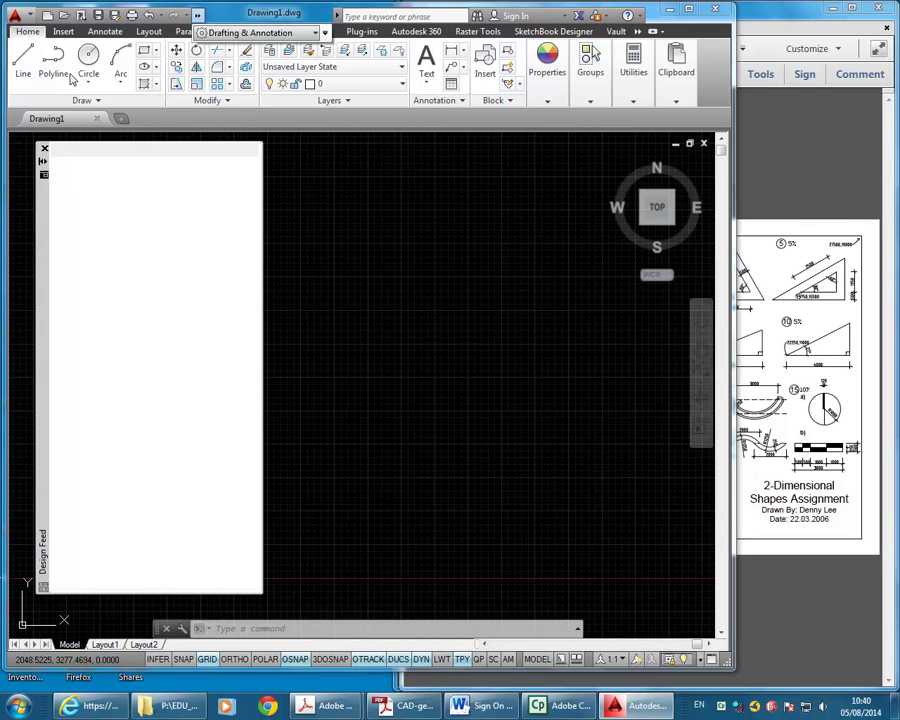
click(295, 38)
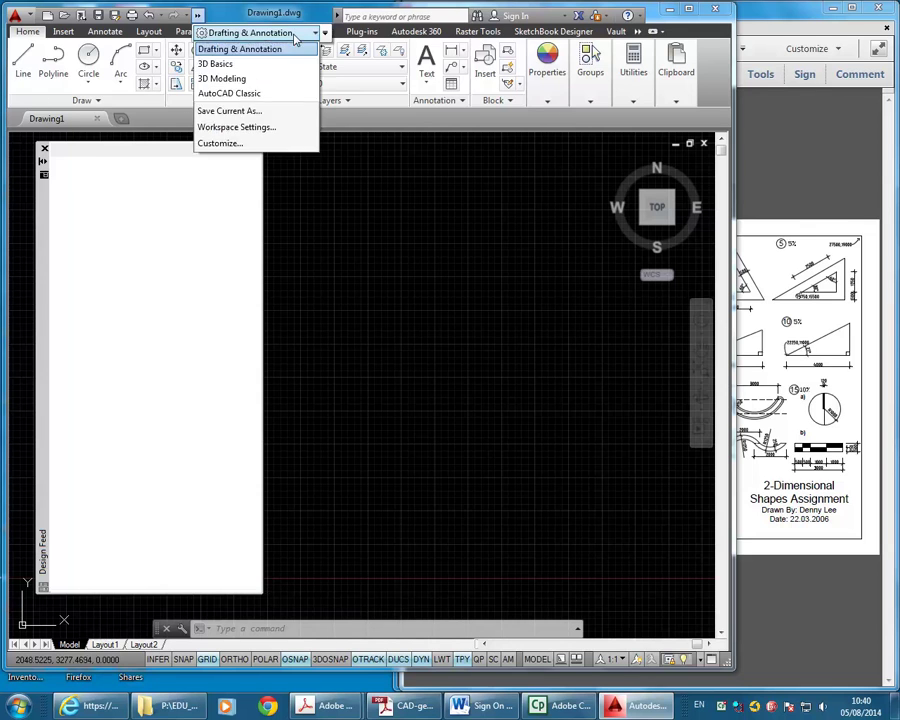
click(243, 94)
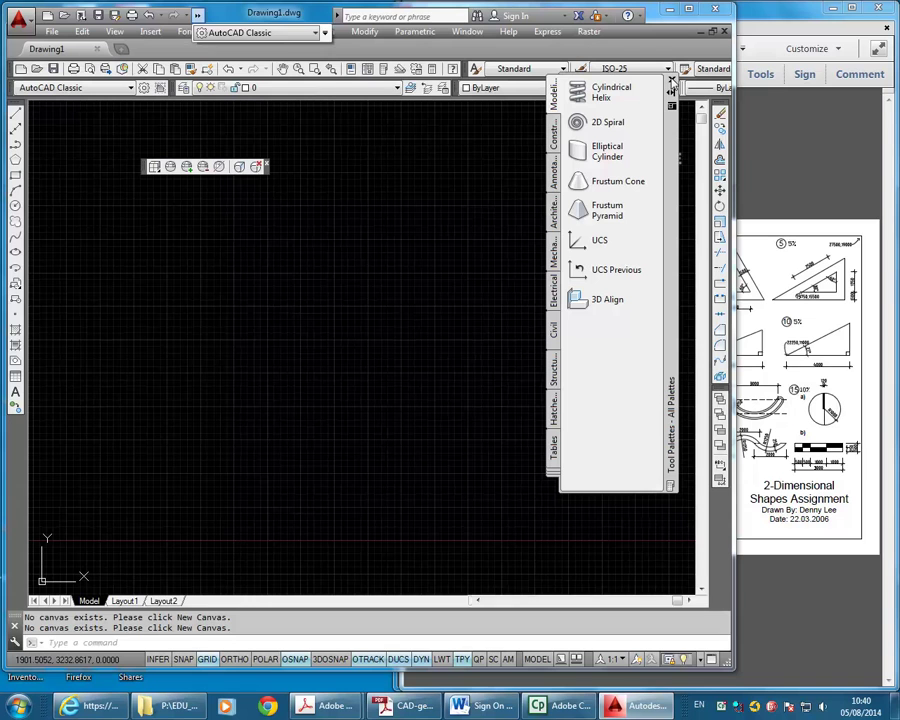
click(671, 80)
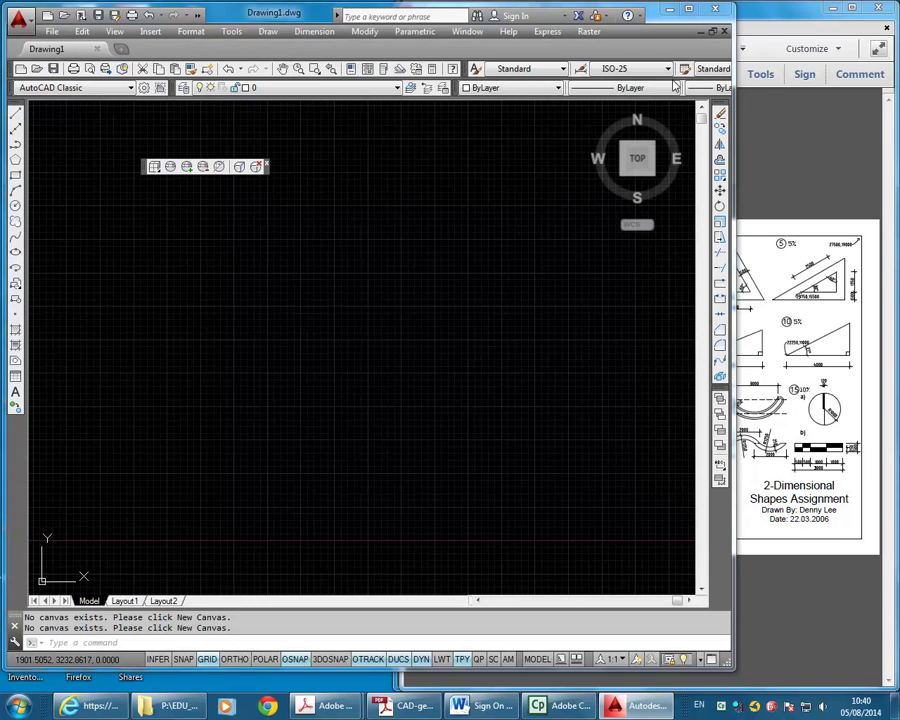
click(265, 166)
- Bring the Shapes.pdf window forward and drag its left edge so the full sheet shows larger
click(767, 384)
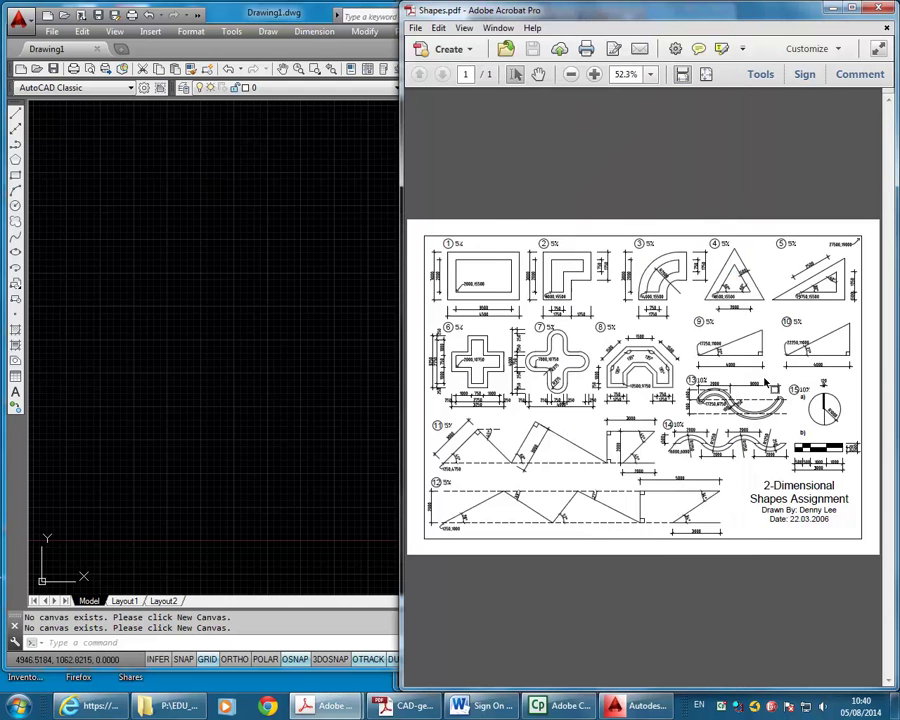
drag(402, 296, 595, 295)
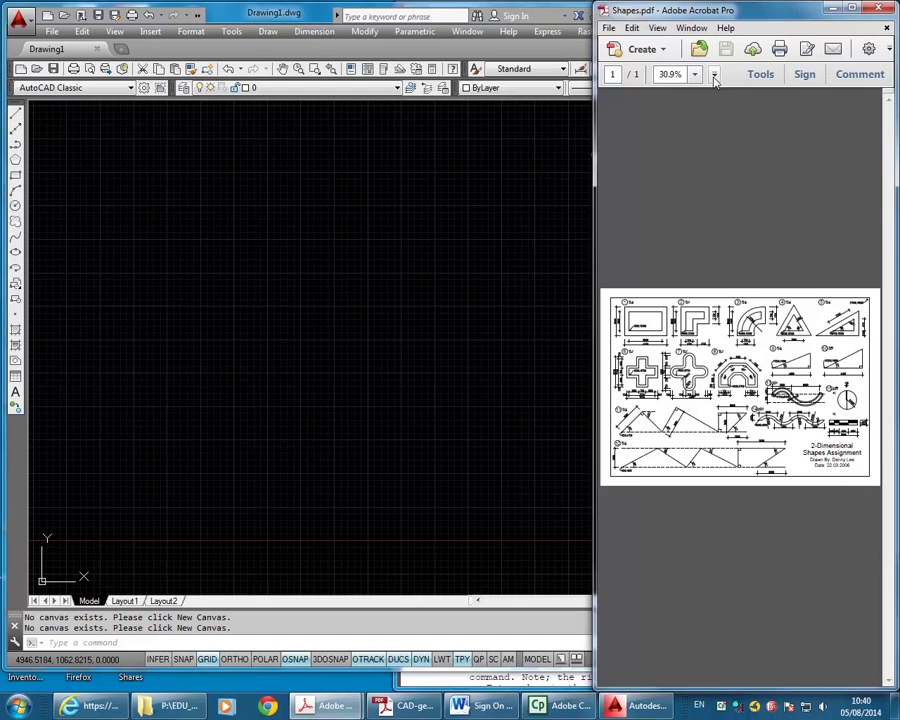
drag(593, 430, 285, 406)
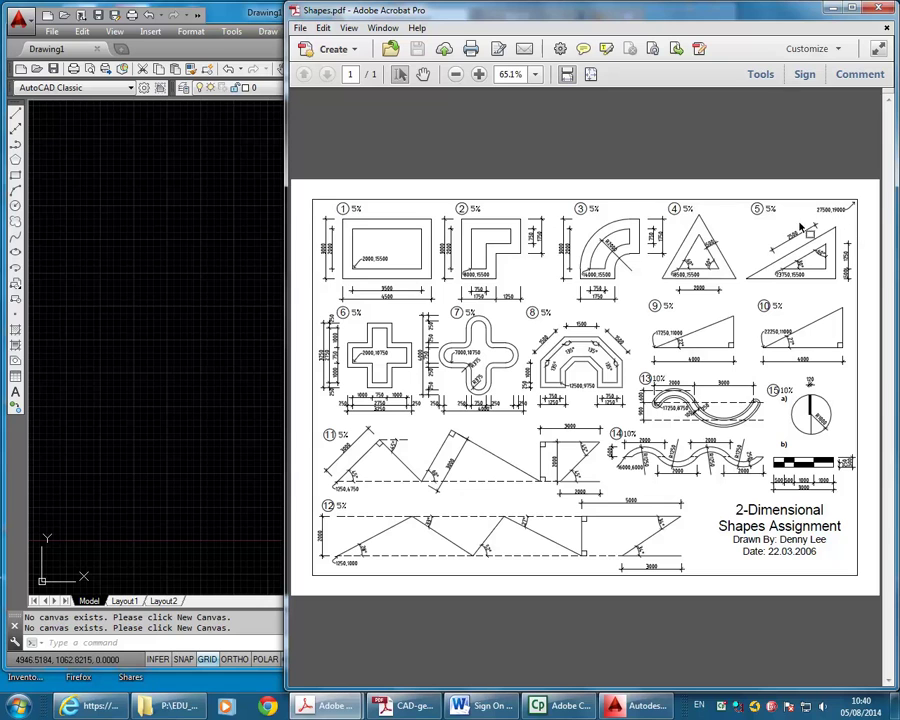
mouse_move(309, 575)
- Draw the border rectangle from corner 0,0 to 27500,19000 and pan to locate it
click(268, 33)
click(268, 33)
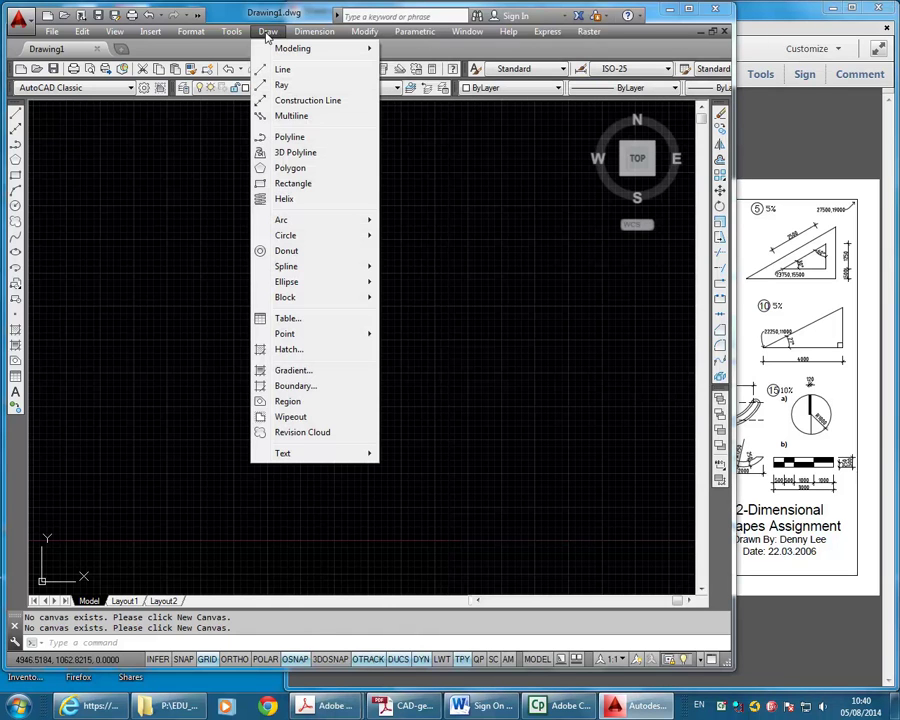
click(286, 185)
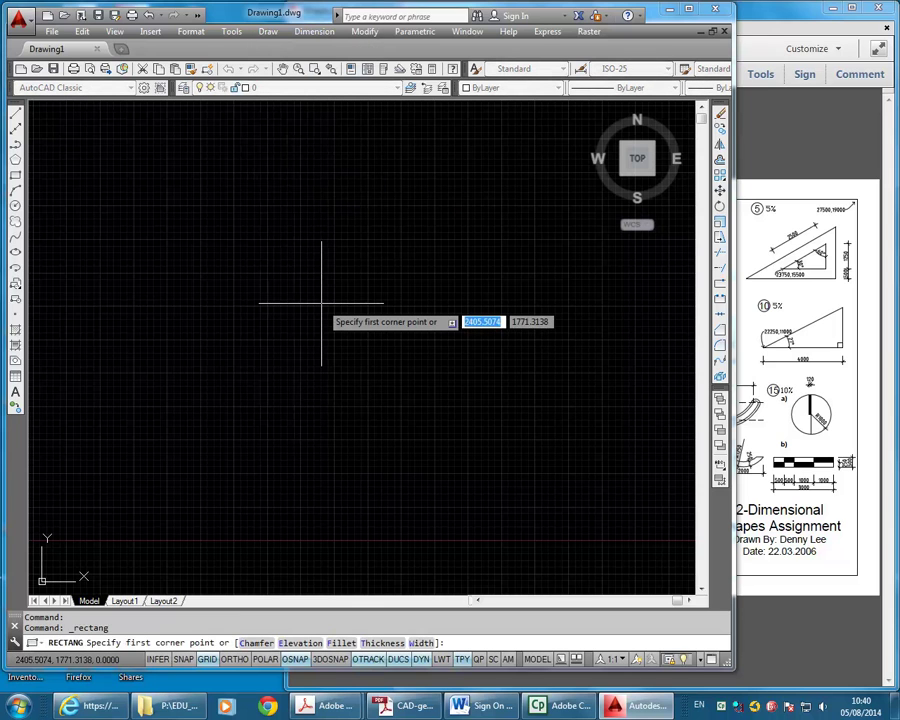
text(0)
key(Tab)
text(0)
key(Return)
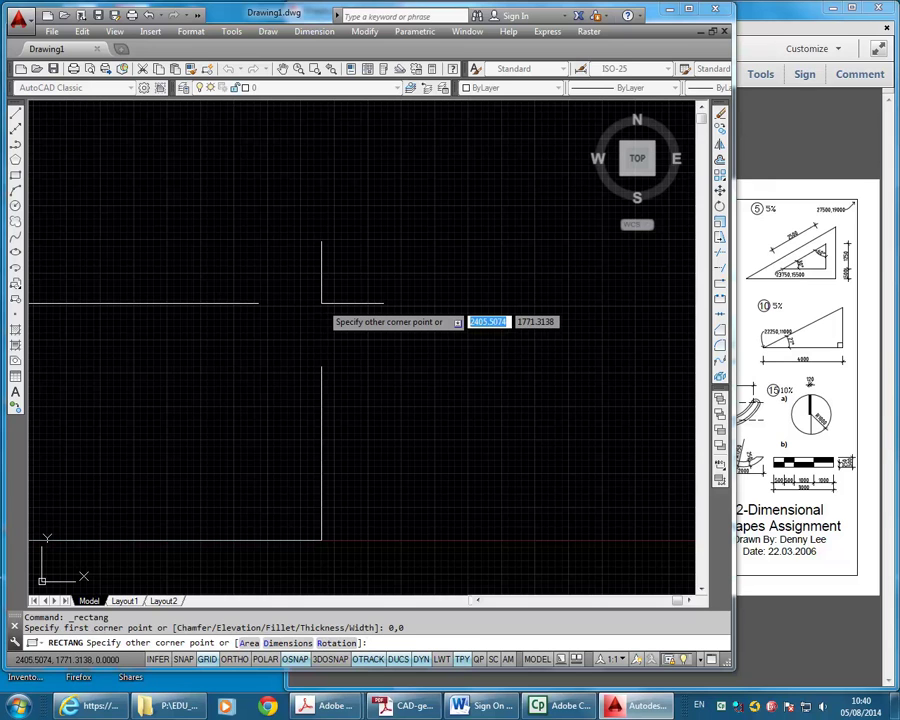
text(27500)
key(Tab)
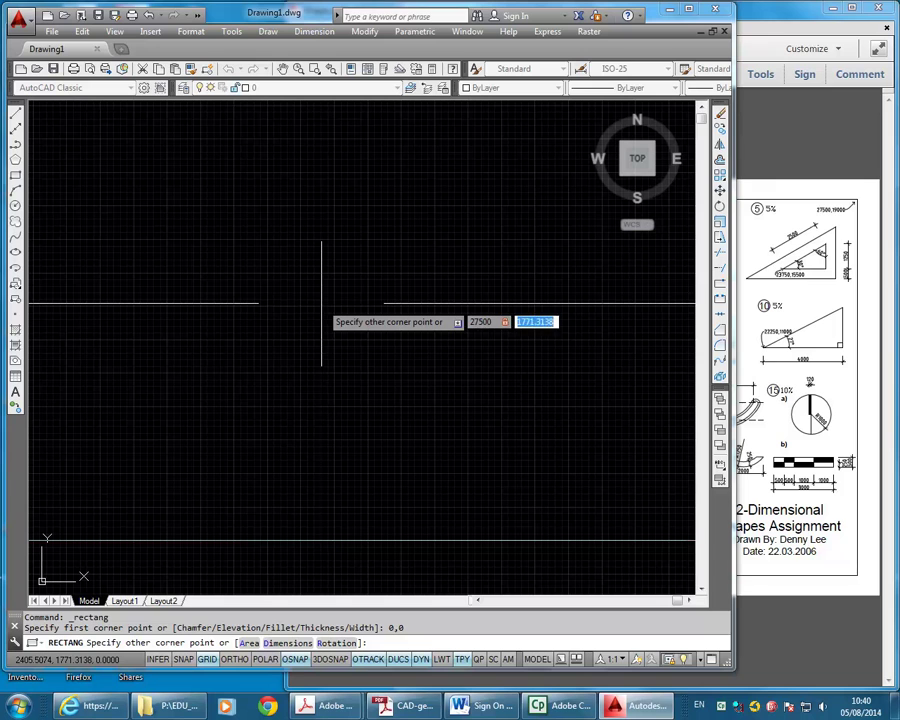
text(19000)
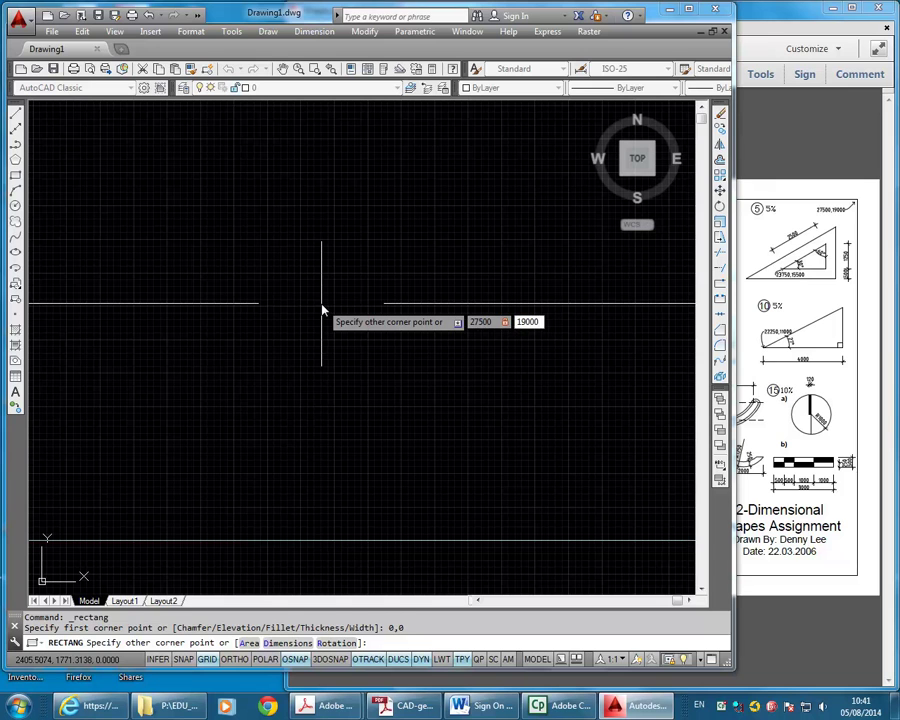
key(Return)
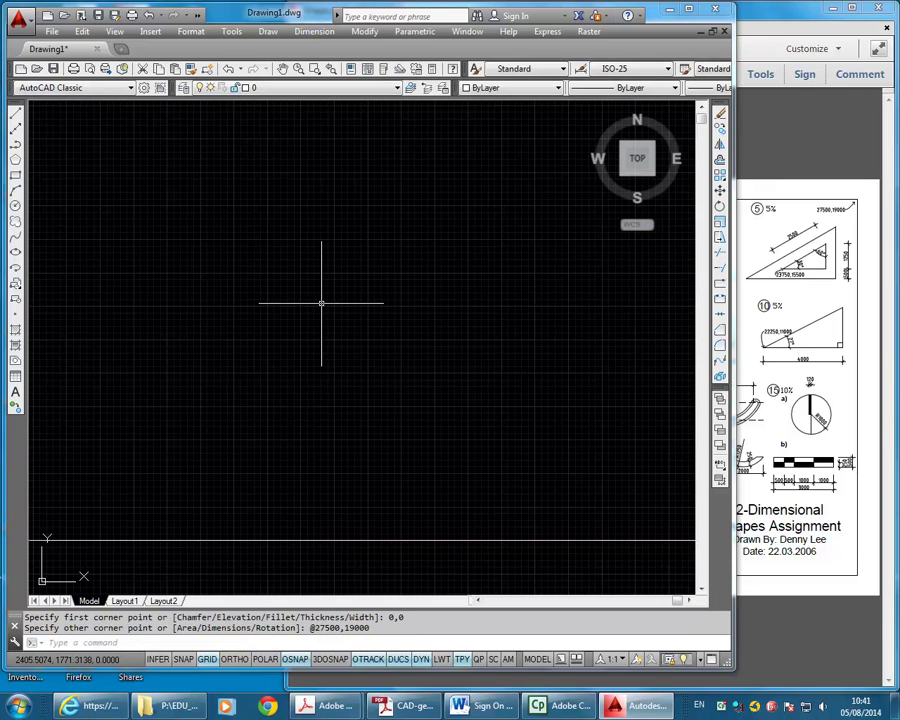
scroll(321, 301, down, 4)
mouse_move(321, 301)
middle_down()
mouse_move(468, 303)
mouse_move(342, 428)
mouse_move(311, 426)
mouse_move(398, 325)
mouse_move(299, 475)
mouse_move(350, 398)
mouse_move(233, 506)
mouse_move(299, 457)
middle_up()
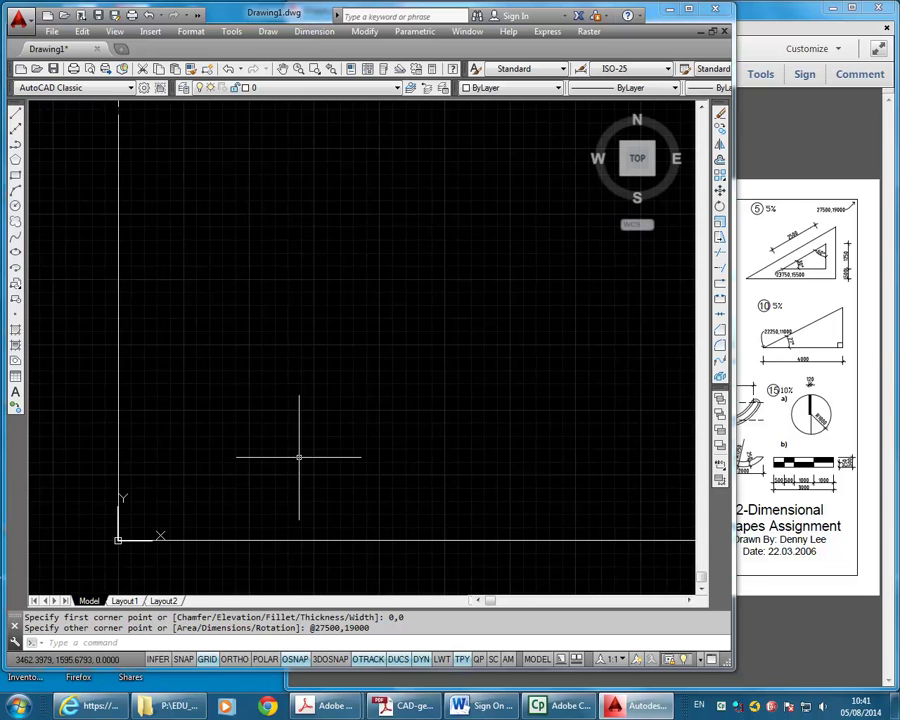
- Zoom to extents, then zoom out slightly and pan the border rectangle down into place
middle_click(293, 359)
middle_click(293, 359)
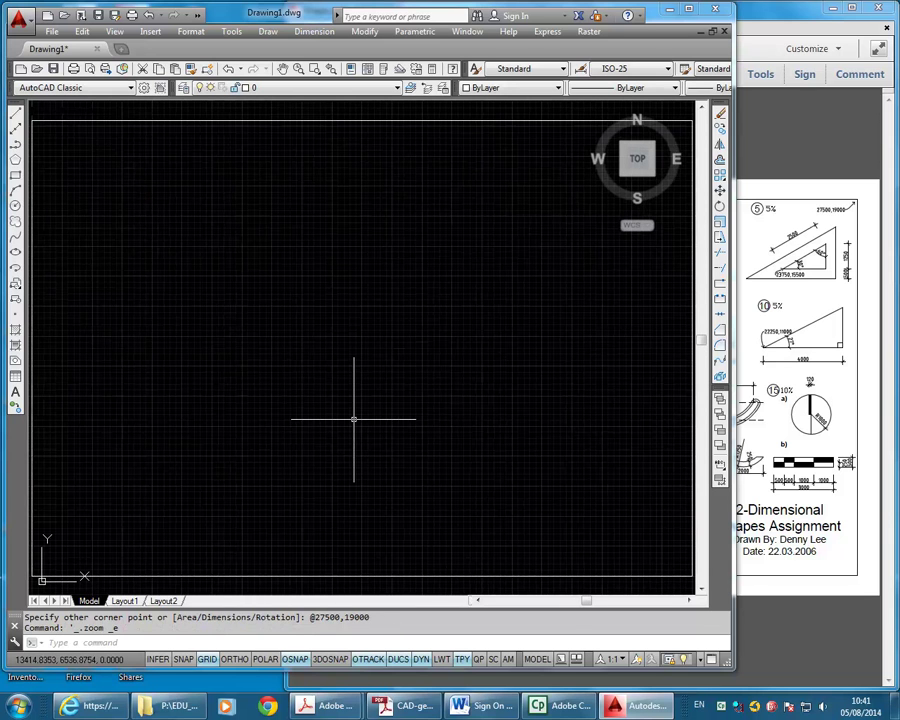
click(117, 33)
mouse_move(133, 99)
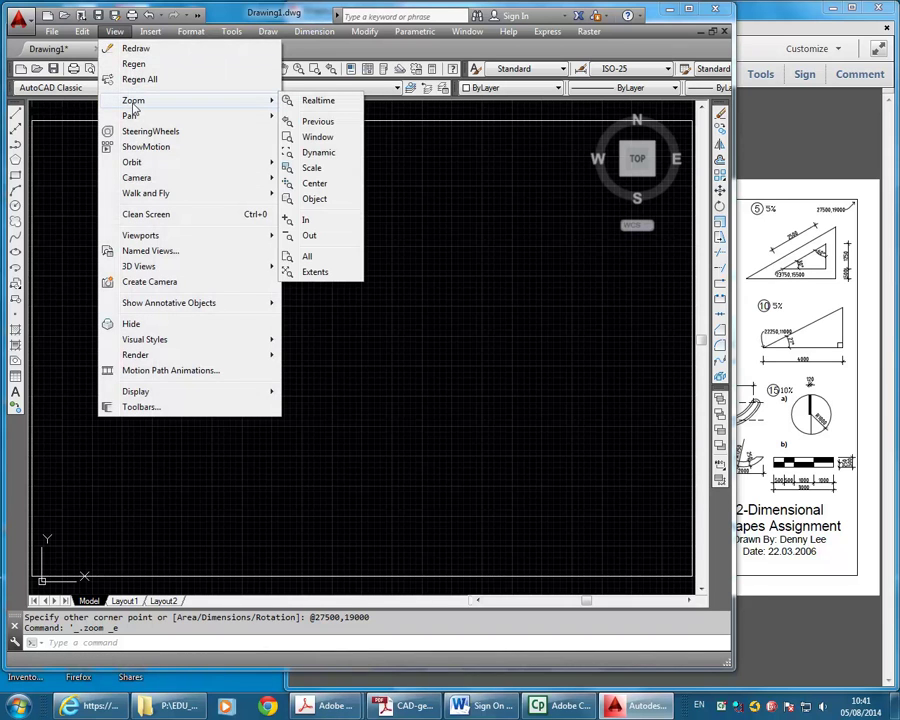
click(311, 273)
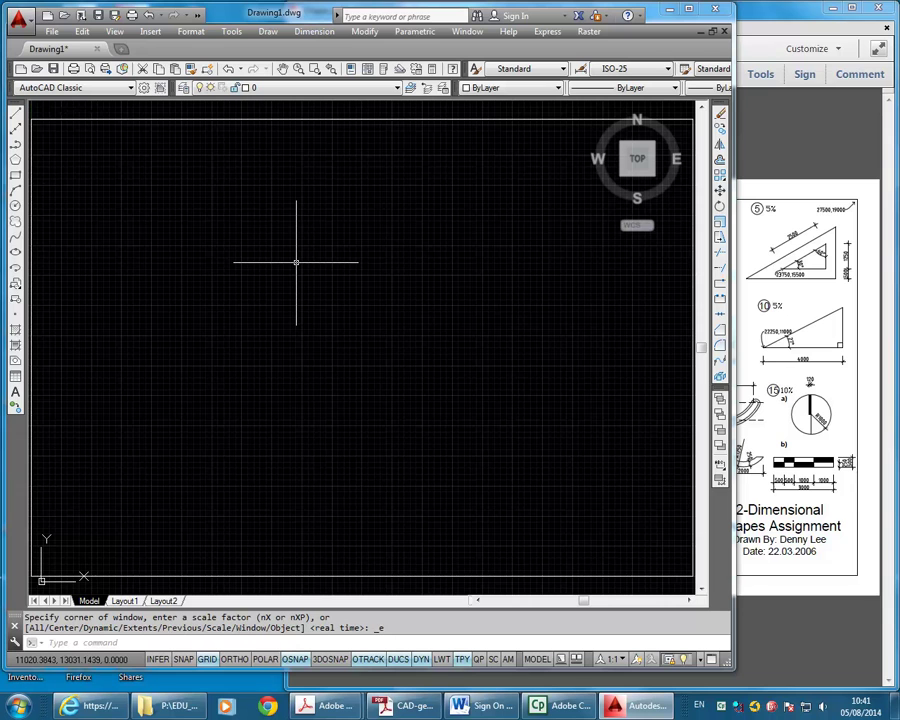
scroll(296, 262, down, 2)
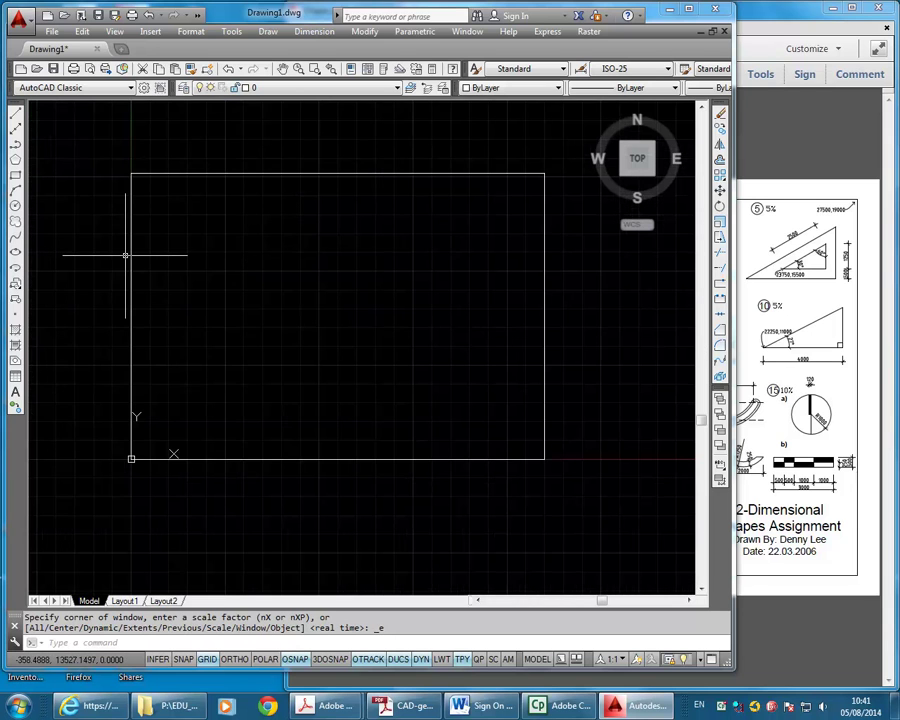
mouse_move(216, 274)
middle_down()
mouse_move(236, 288)
mouse_move(214, 300)
middle_up()
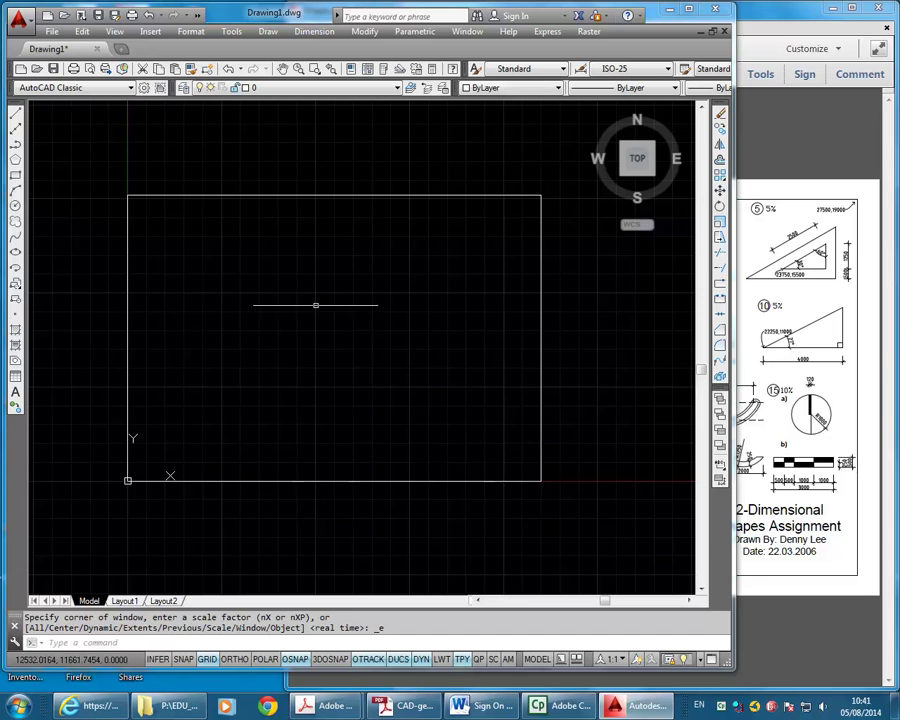
- Narrow the PDF window and step the sheet's zoom up through 50%, 66.7%, 75% to 125%
click(892, 425)
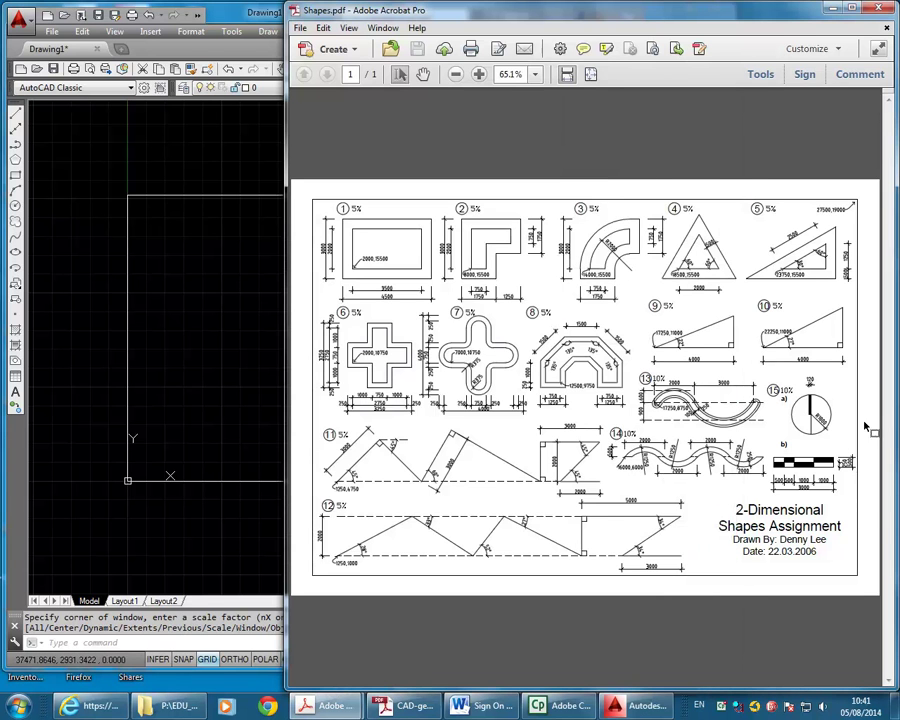
drag(286, 300, 545, 315)
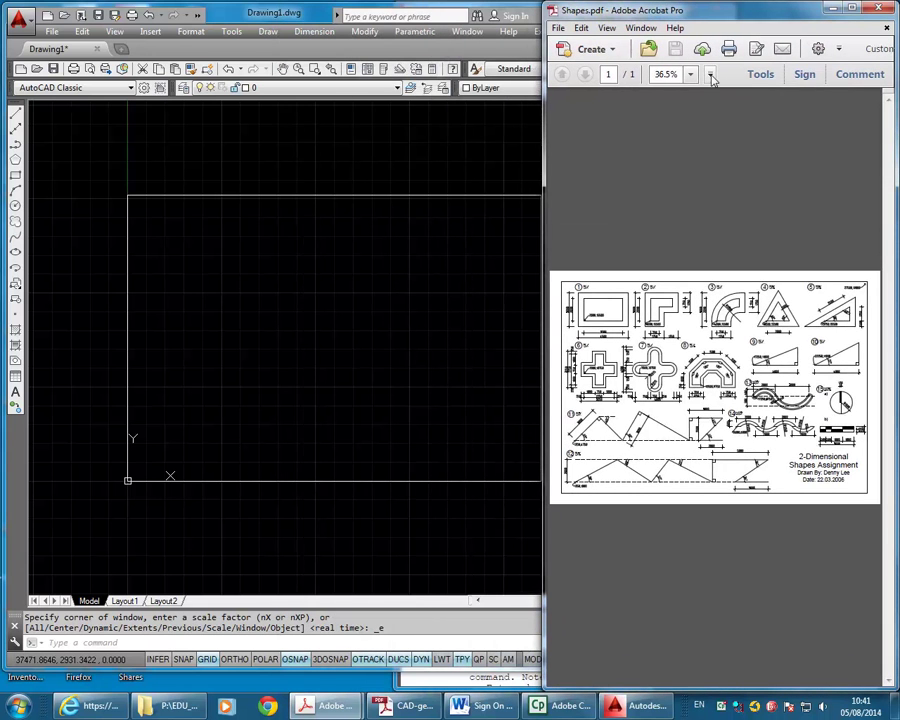
click(711, 76)
click(743, 146)
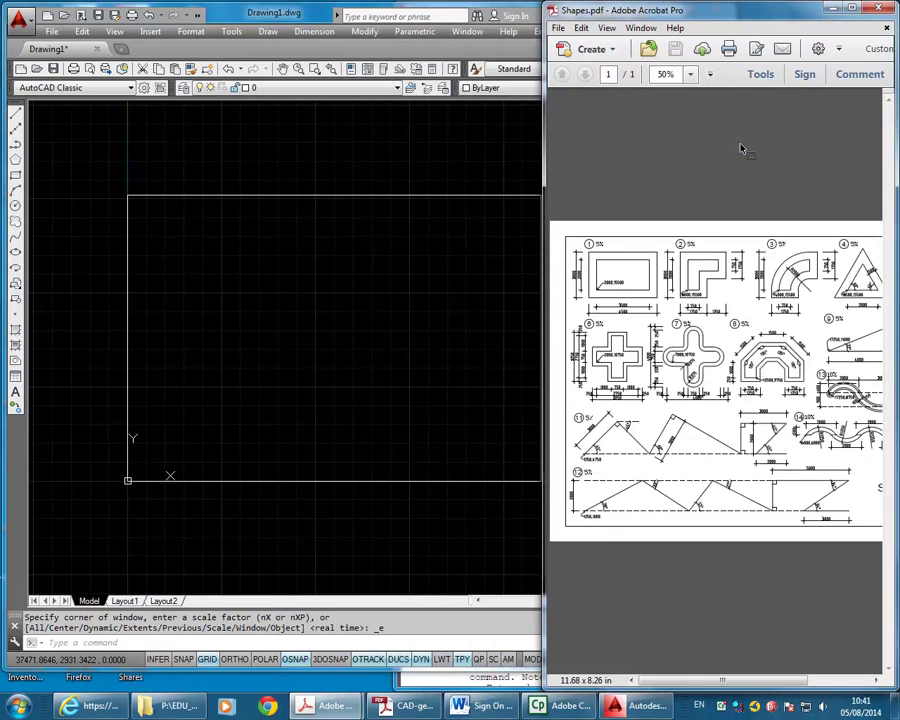
click(708, 75)
click(717, 145)
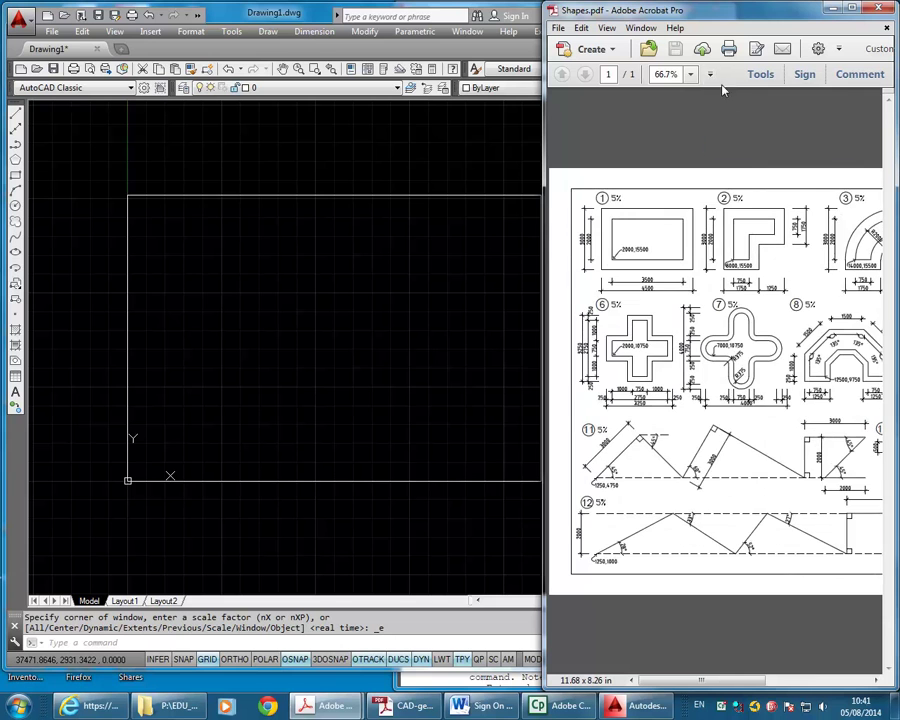
click(709, 75)
click(740, 145)
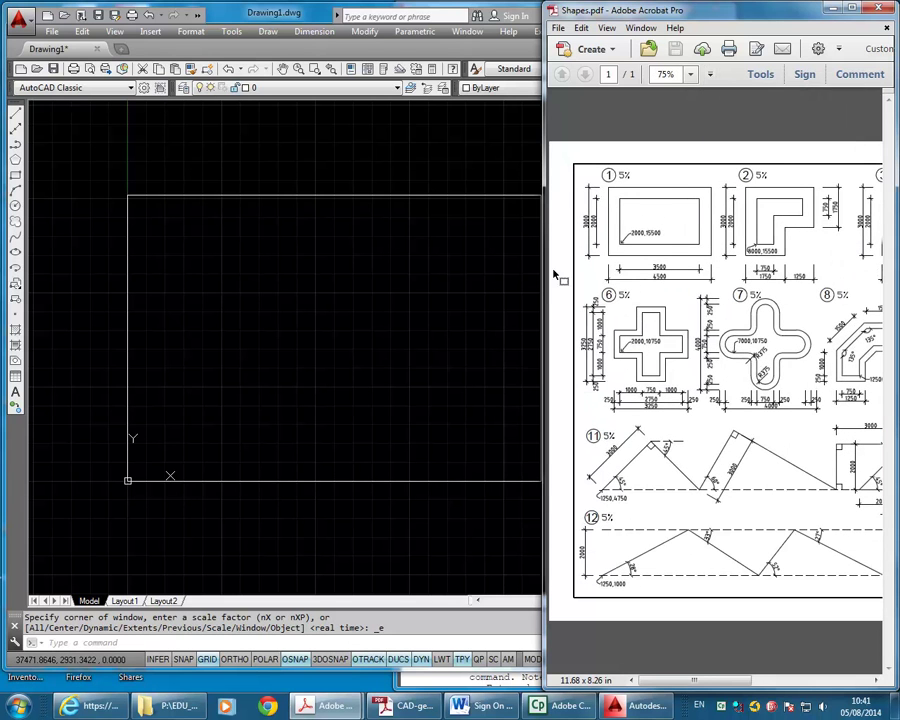
click(710, 75)
click(736, 146)
click(710, 75)
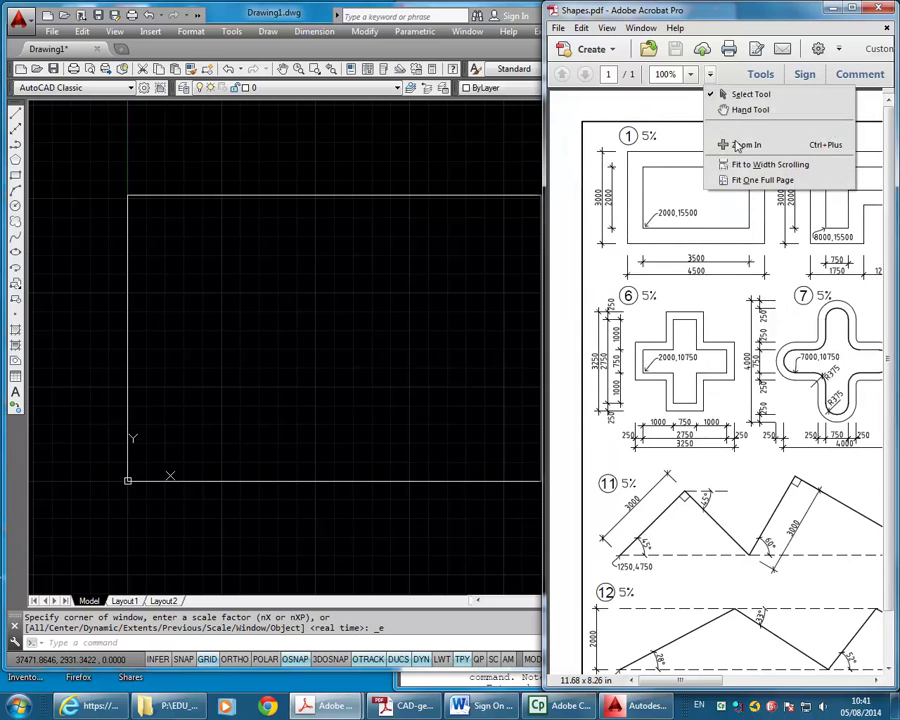
click(742, 146)
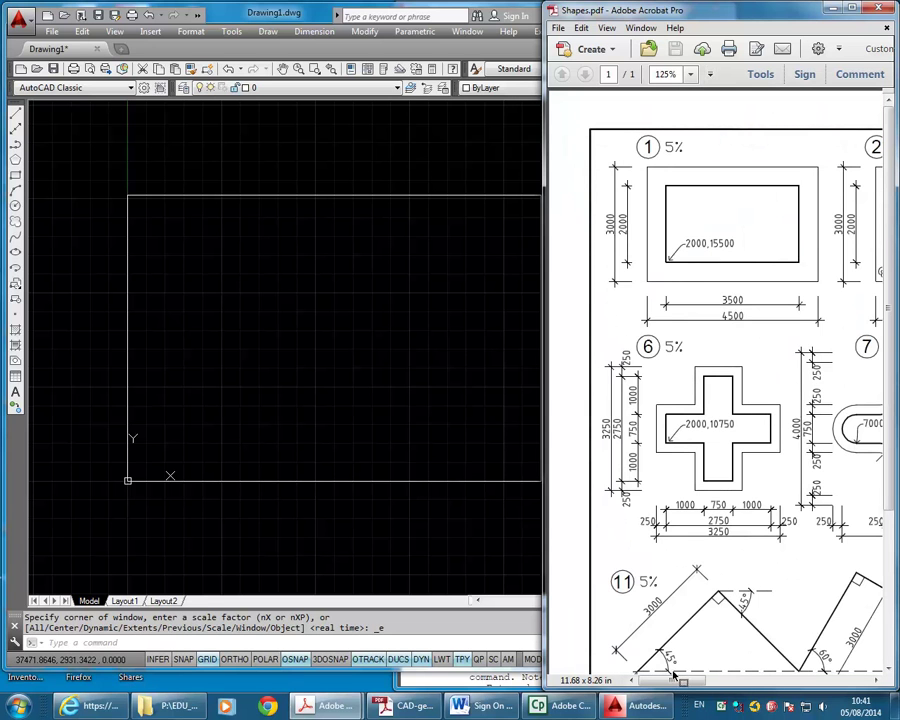
- Scroll the sheet to drawing 1, showing its rectangle positioned at 2000,15500
mouse_move(673, 683)
mouse_down()
mouse_move(686, 686)
mouse_move(676, 686)
mouse_up()
scroll(666, 281, down, 4)
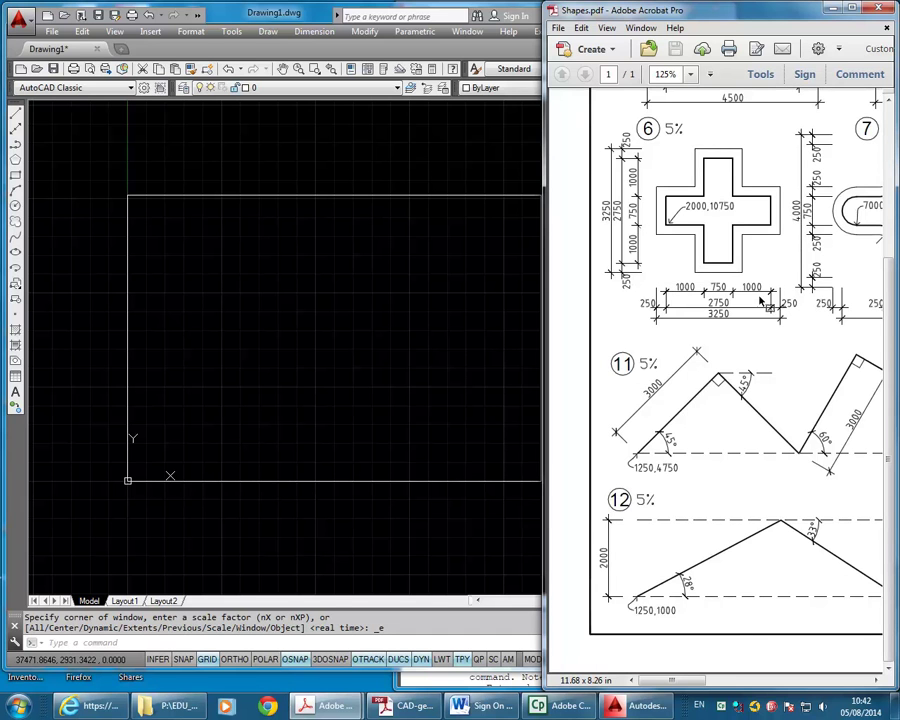
drag(890, 322, 897, 175)
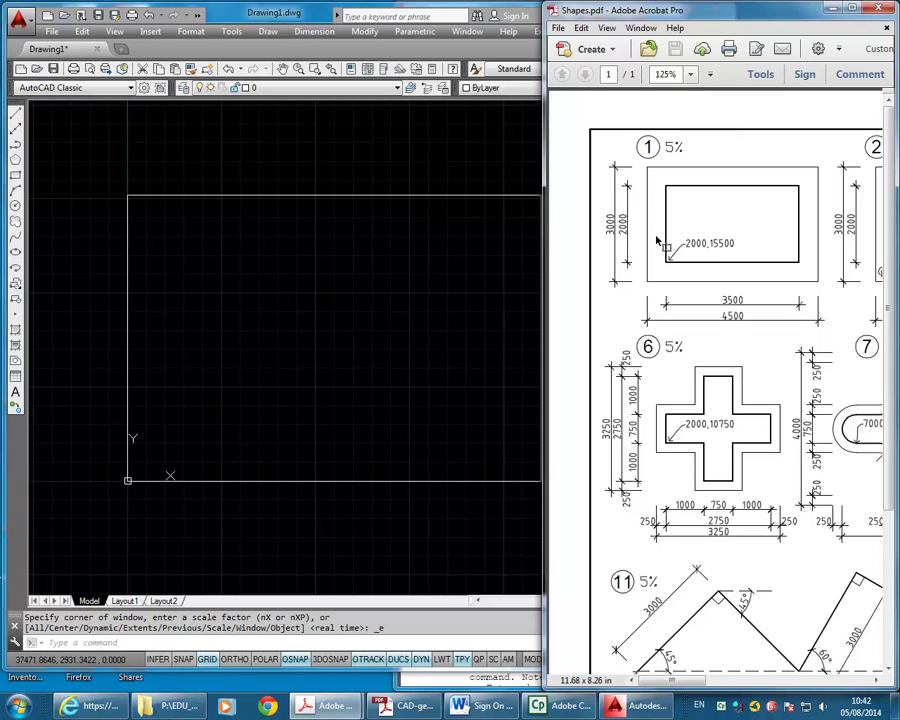
- Start a rectangle with its first corner at 2000,15500
click(275, 40)
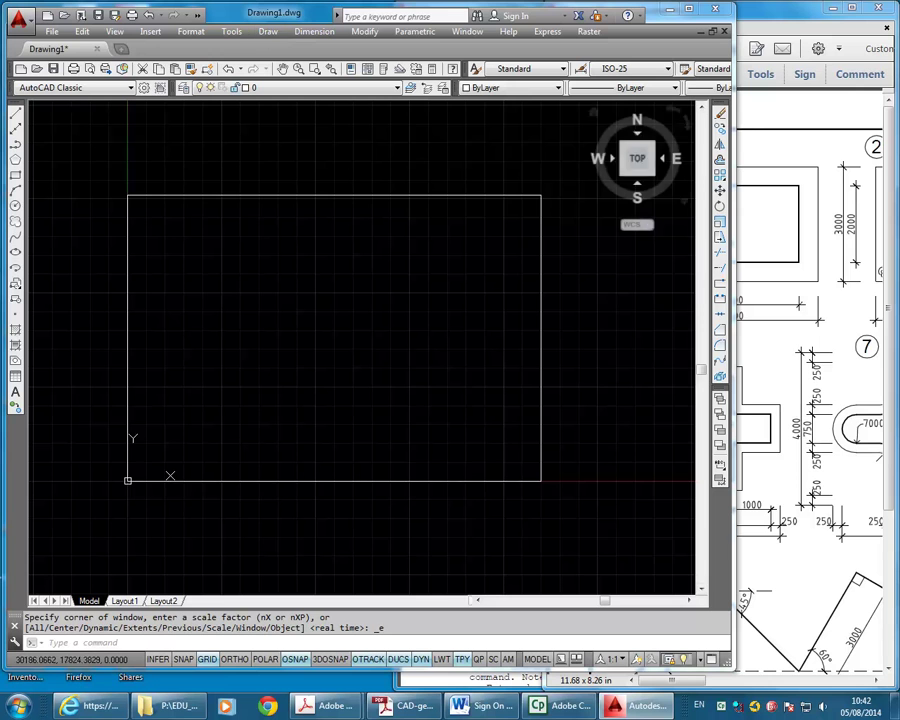
mouse_move(735, 250)
mouse_down()
mouse_move(717, 241)
mouse_move(610, 300)
mouse_up()
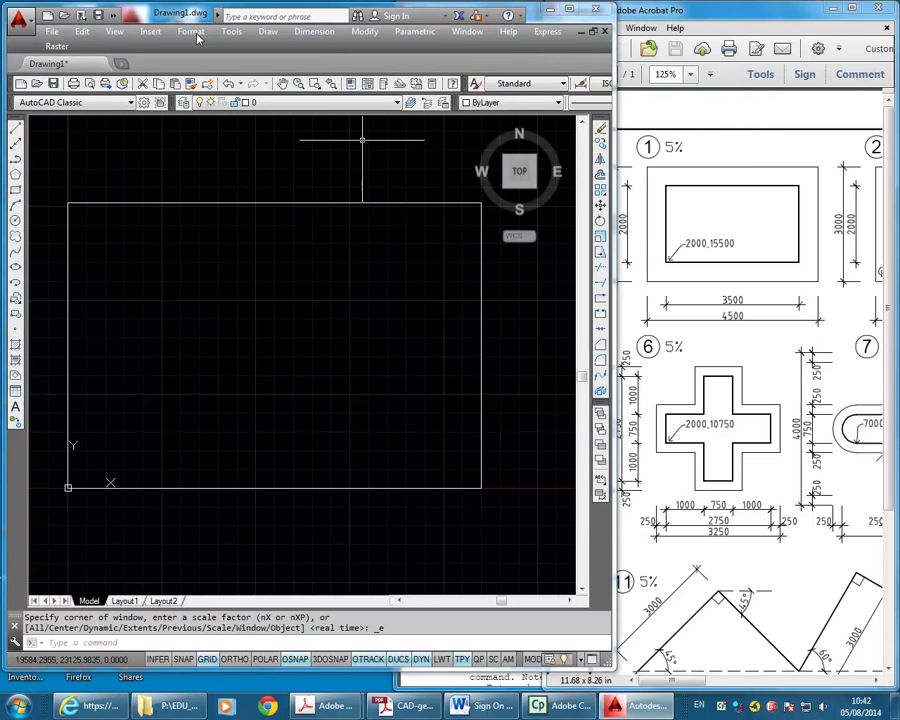
click(266, 33)
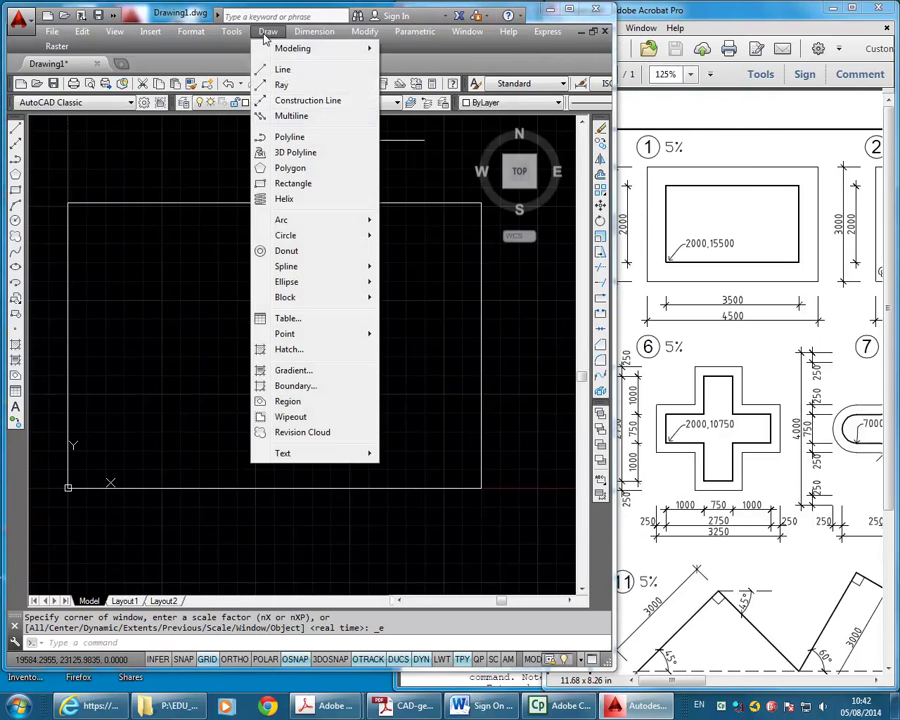
click(290, 186)
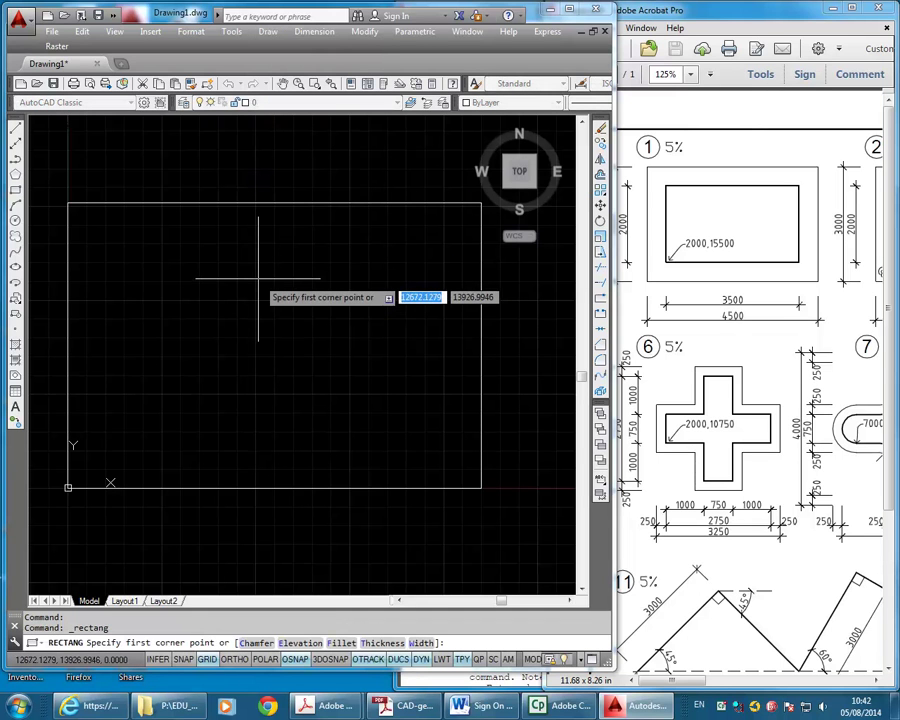
text(2000)
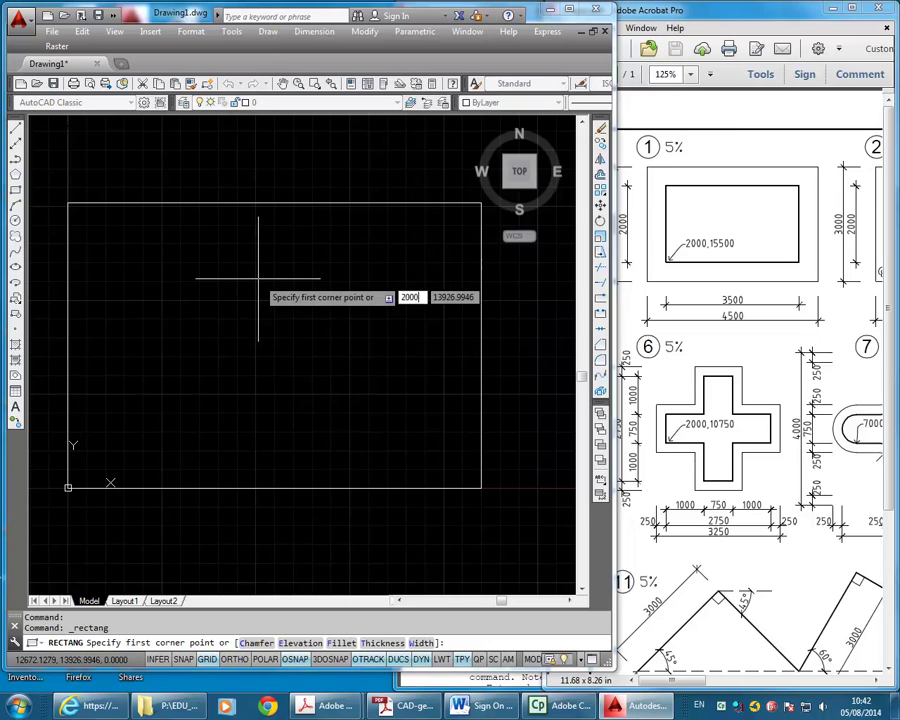
key(Tab)
text(15500)
key(Return)
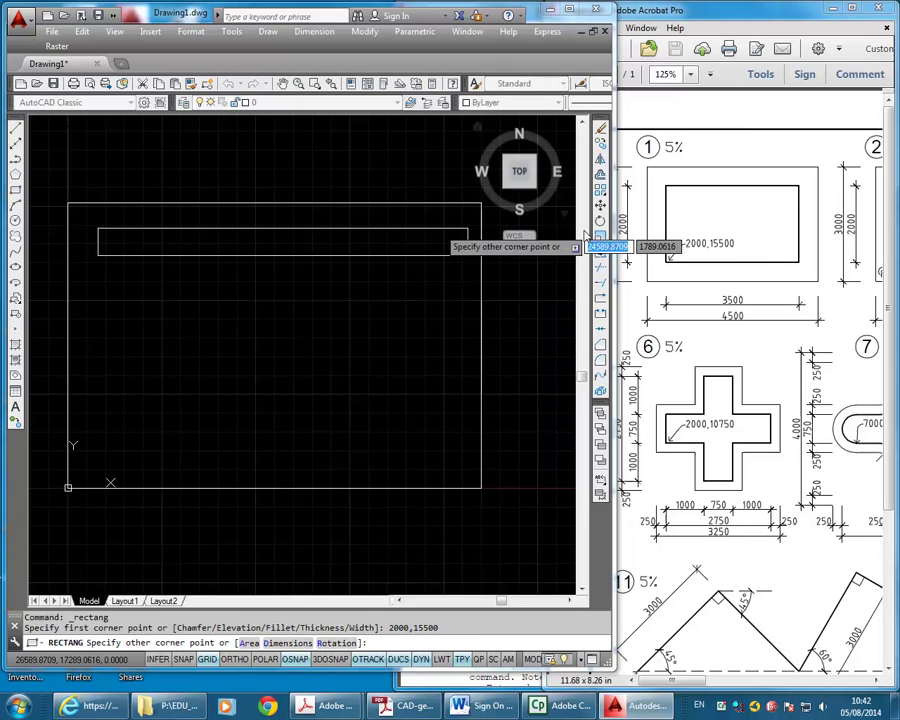
- Turn on Ortho and finish the rectangle at 3500 by 2000
click(467, 255)
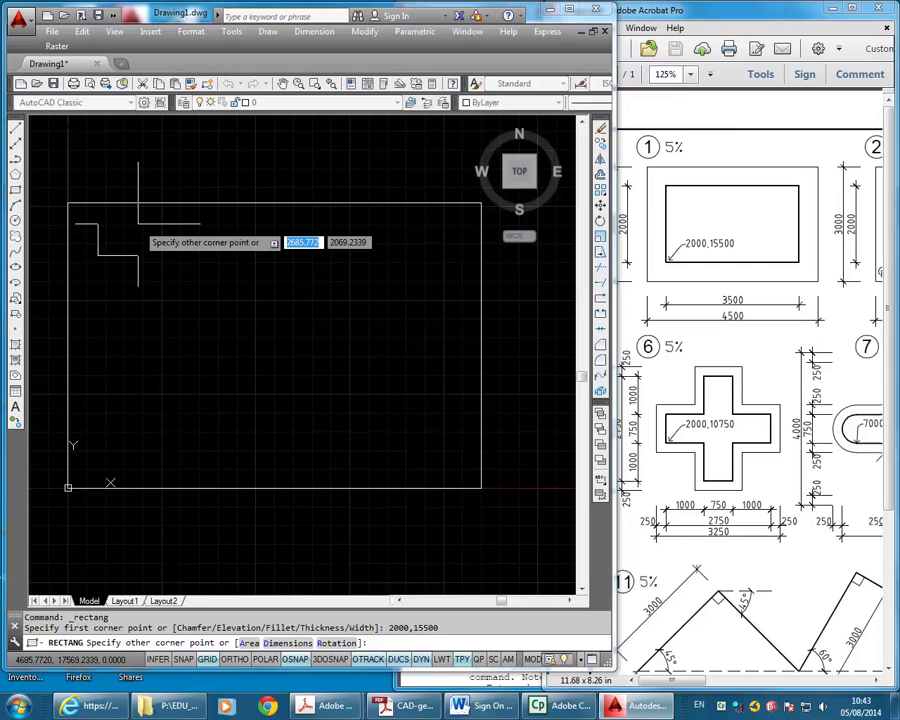
key(F8)
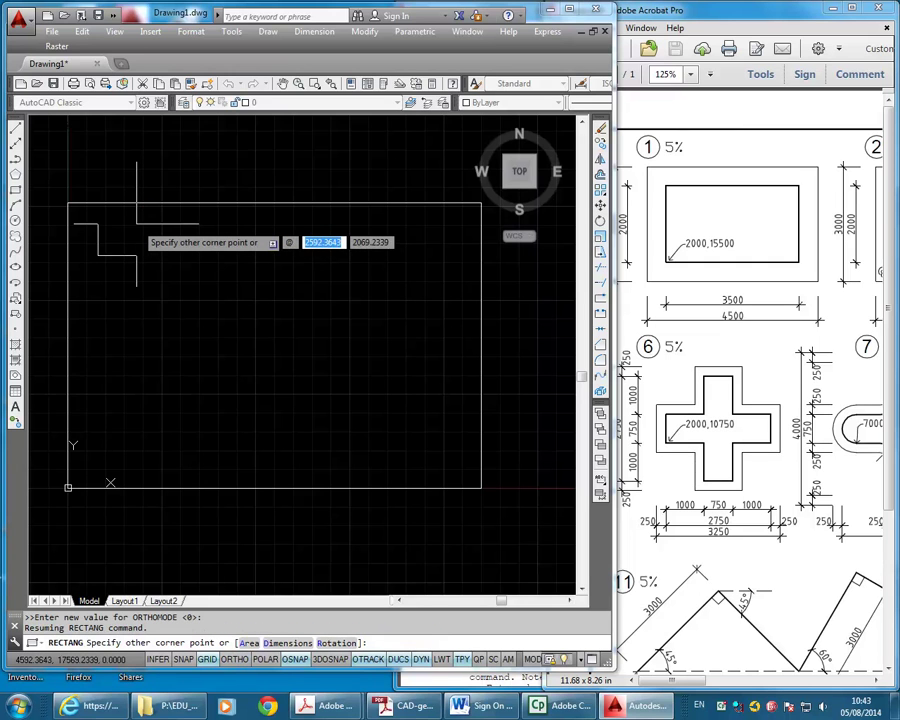
text(3500)
key(Tab)
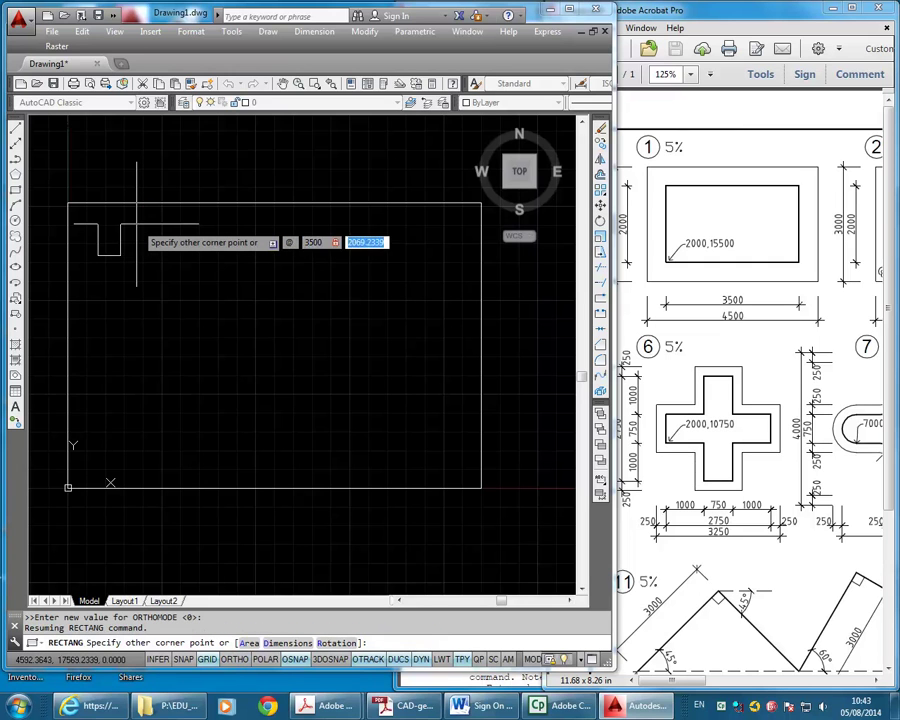
text(2000)
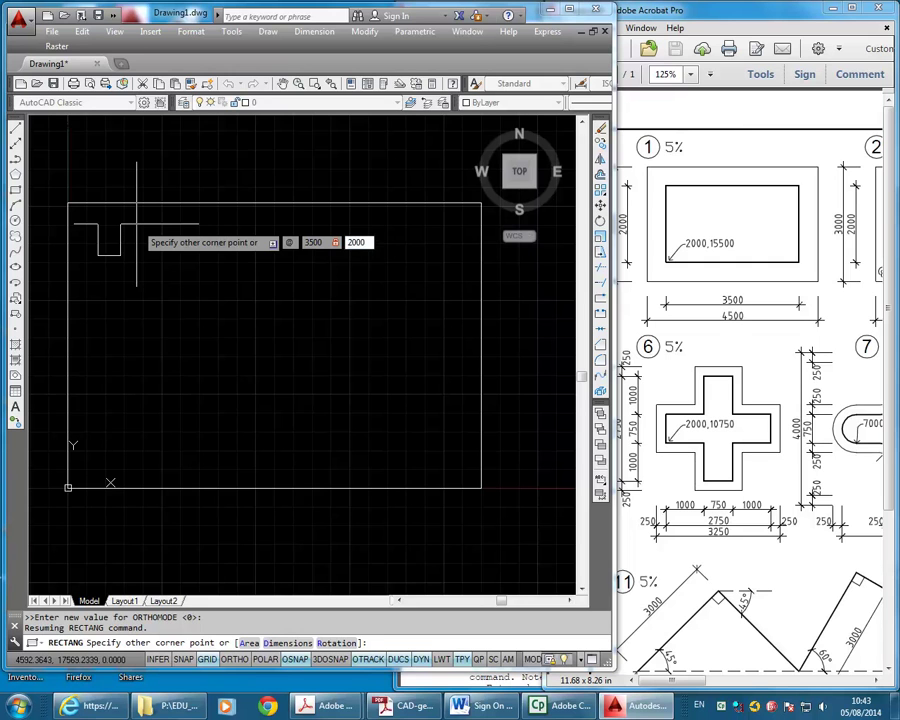
key(Return)
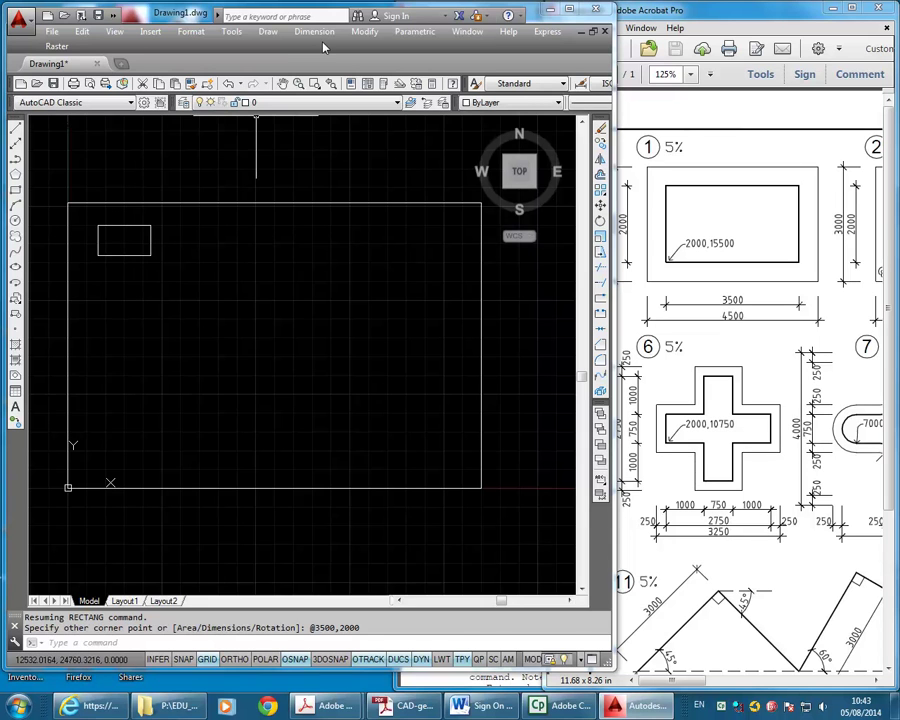
- Offset the small rectangle 500 outward to create shape 1's 4500 by 3000 outer outline
click(365, 32)
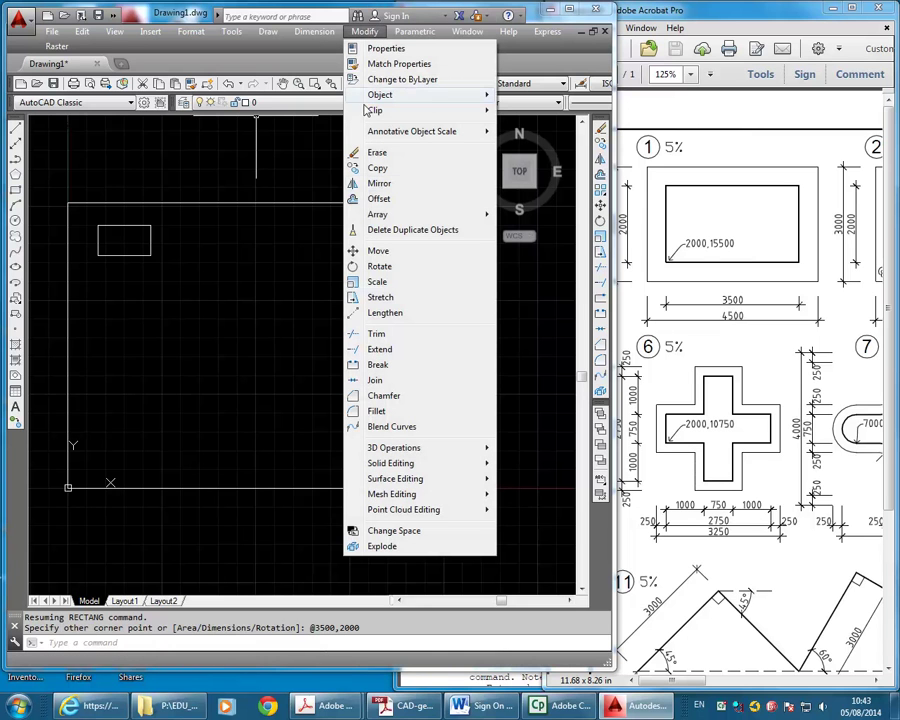
click(378, 199)
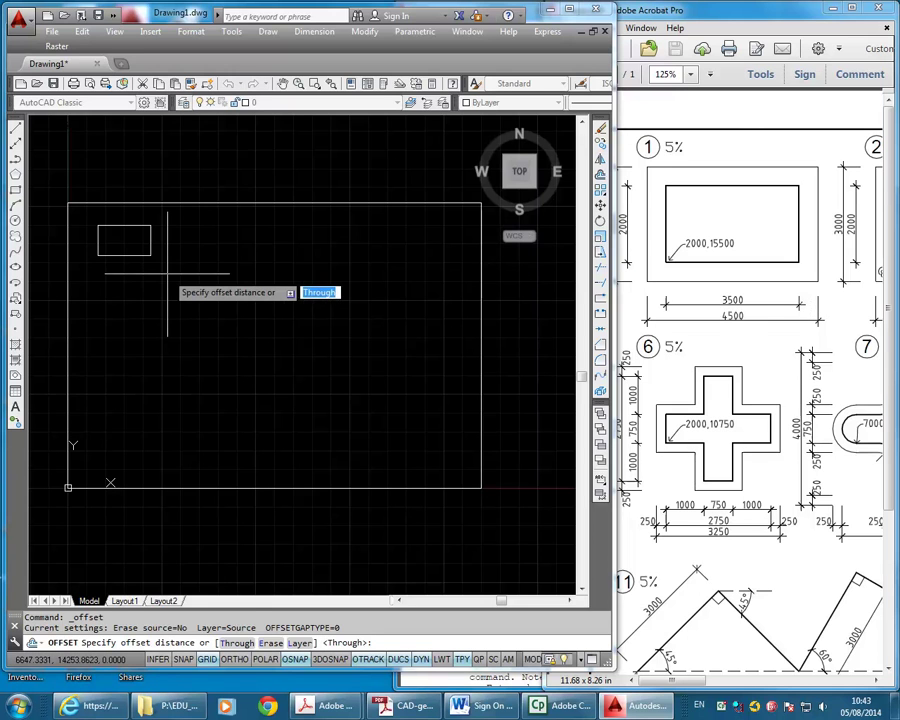
text(500)
key(Return)
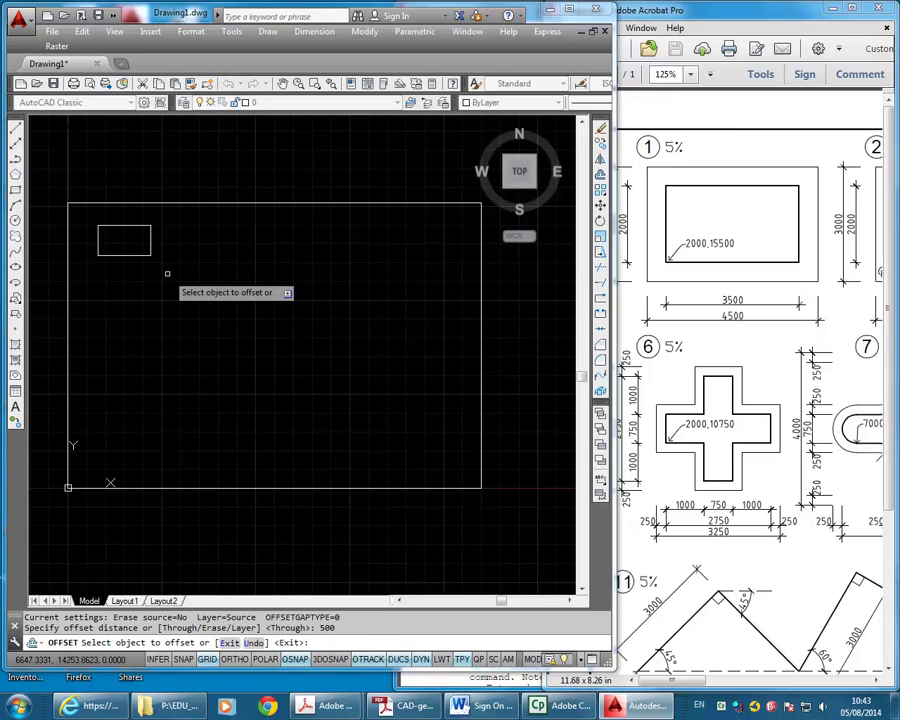
click(151, 240)
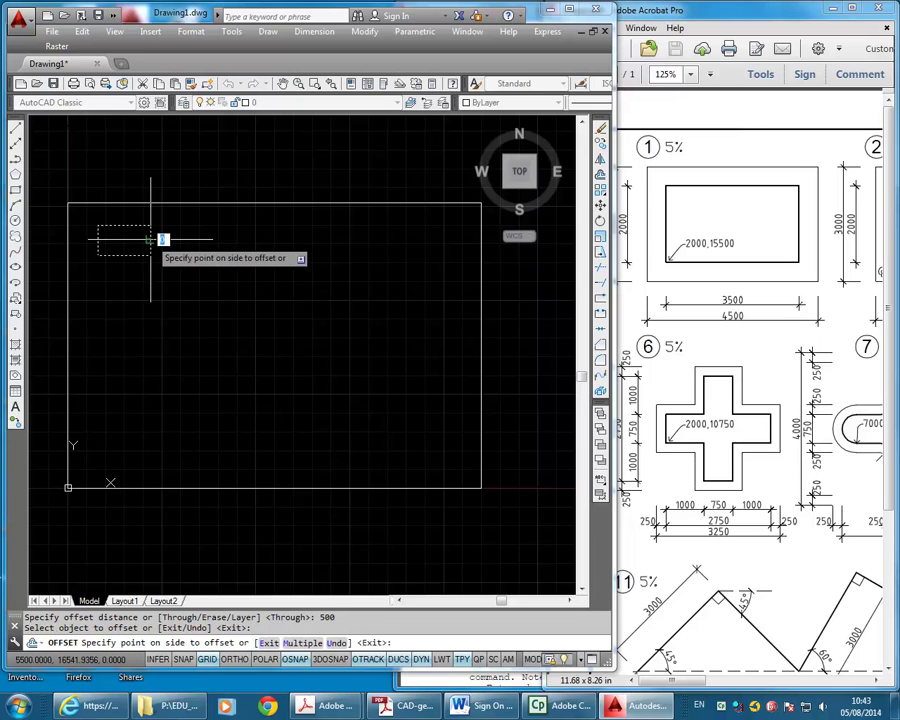
click(213, 240)
middle_drag(231, 305, 299, 321)
key(Escape)
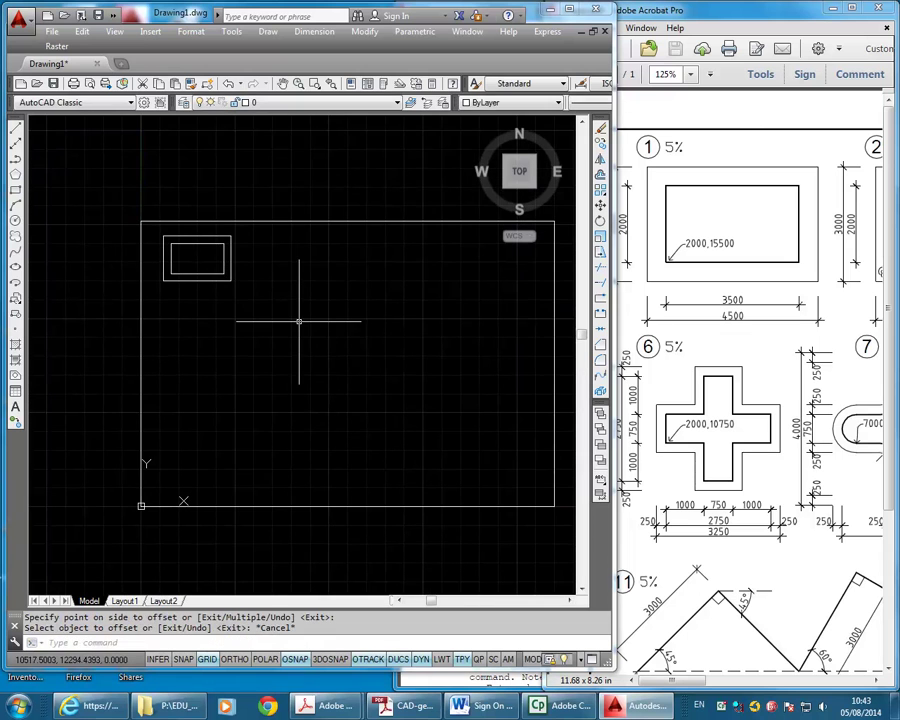
middle_drag(362, 307, 287, 326)
- Scroll the Shapes.pdf reference sideways to show shapes 2, 7 and 8
click(683, 682)
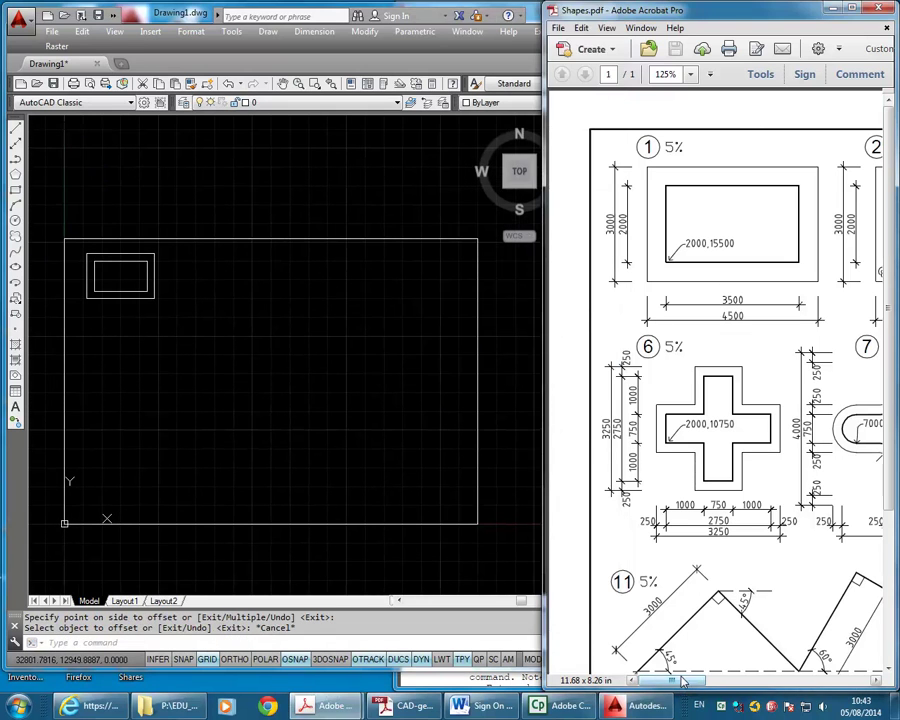
drag(683, 682, 708, 682)
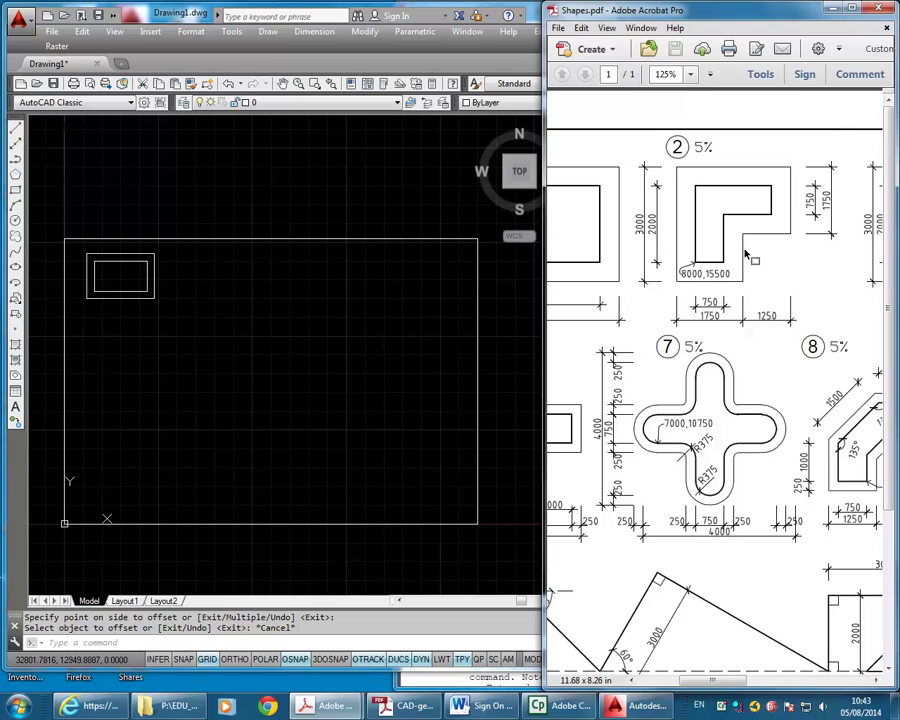
- Start a line at 8000,15500 and turn Ortho on
click(267, 33)
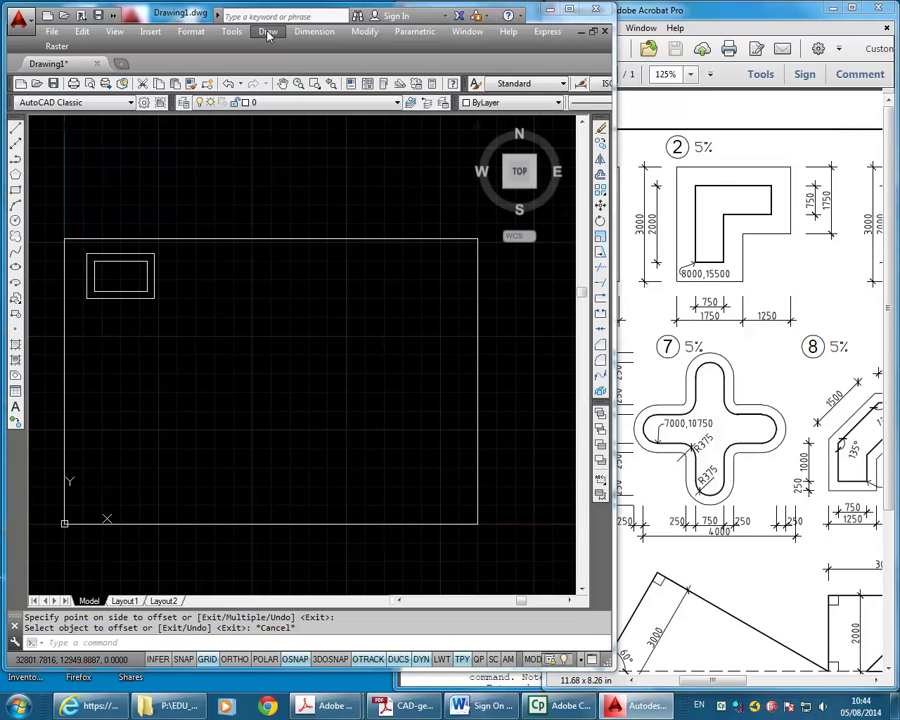
click(267, 33)
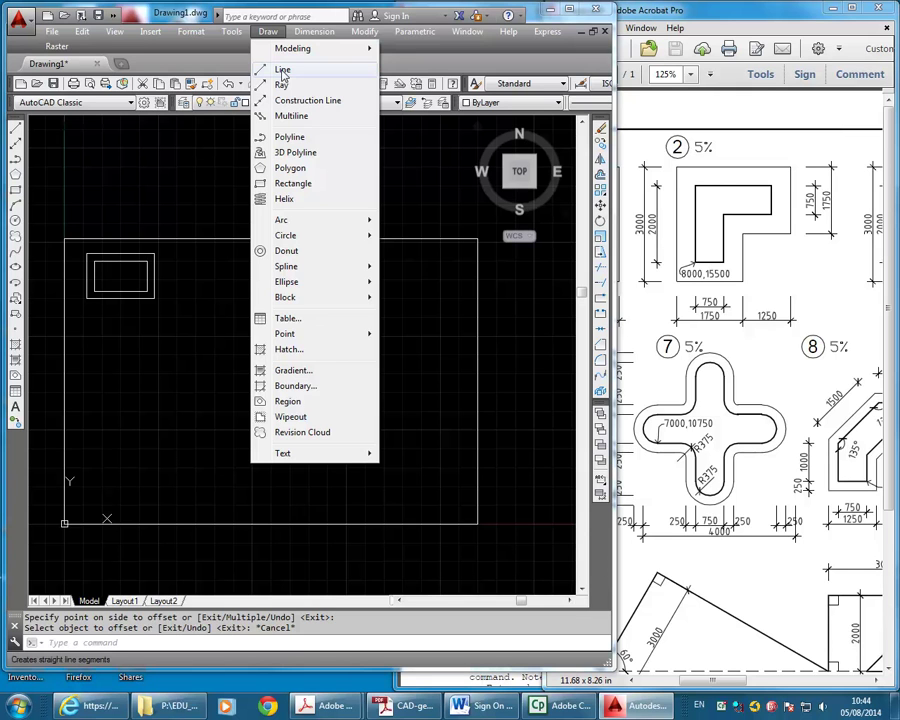
click(283, 70)
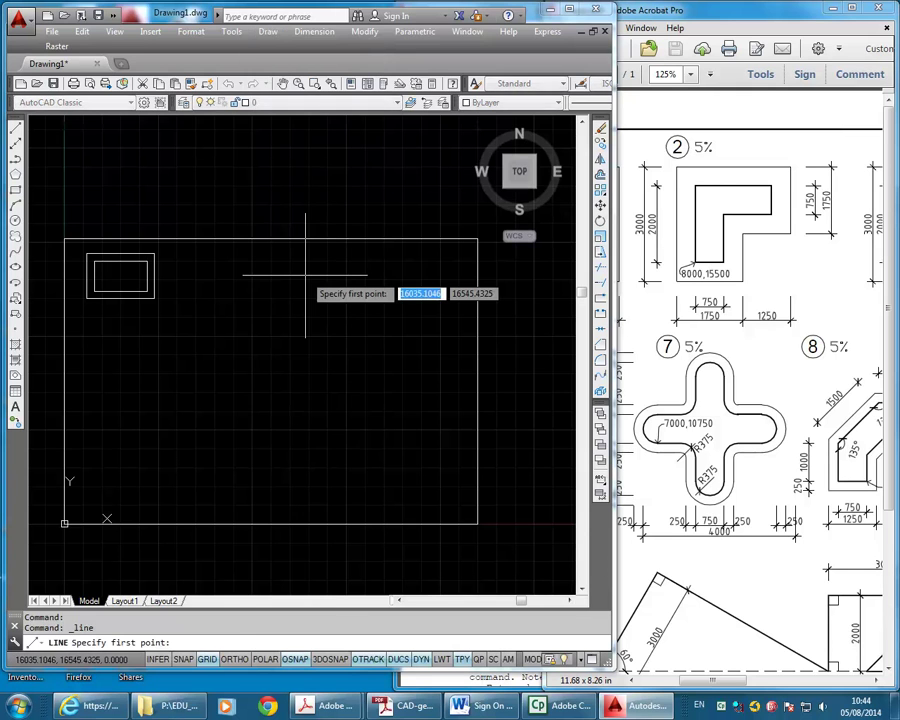
text(80)
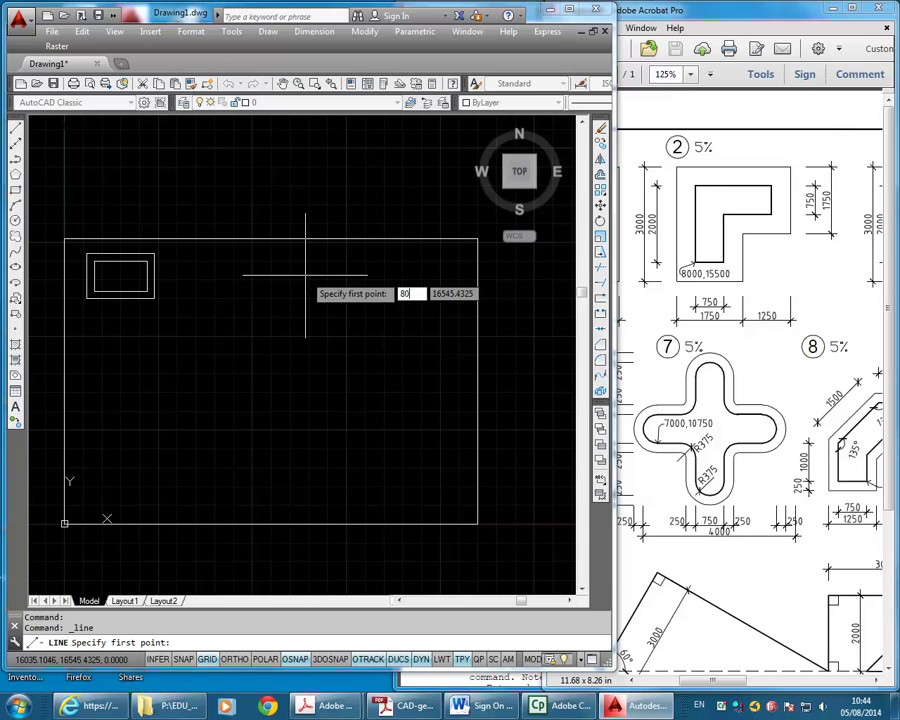
text(00)
key(Tab)
text(15)
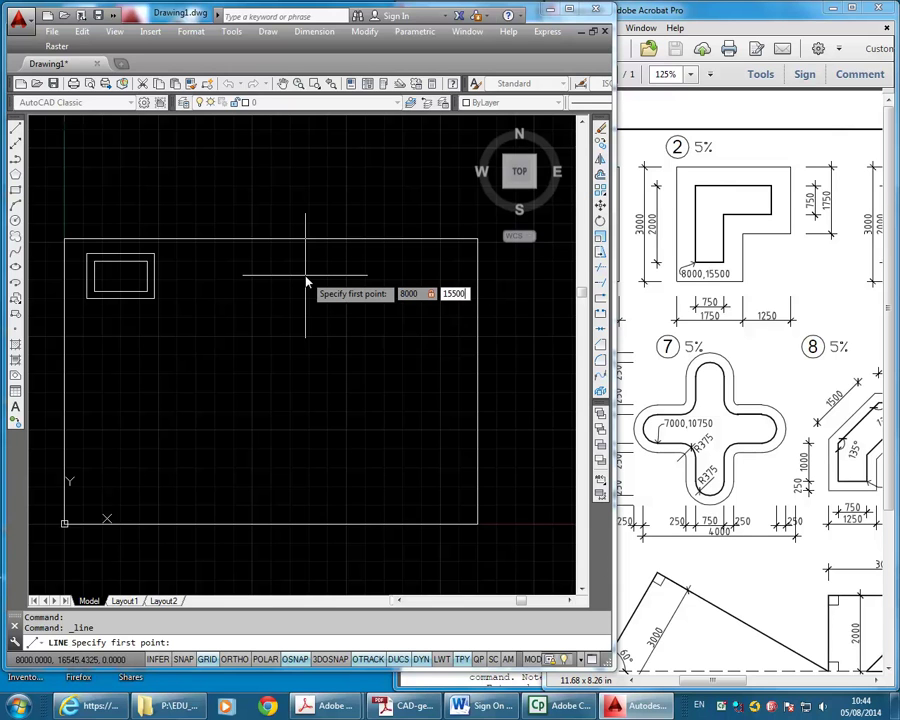
text(500)
key(Return)
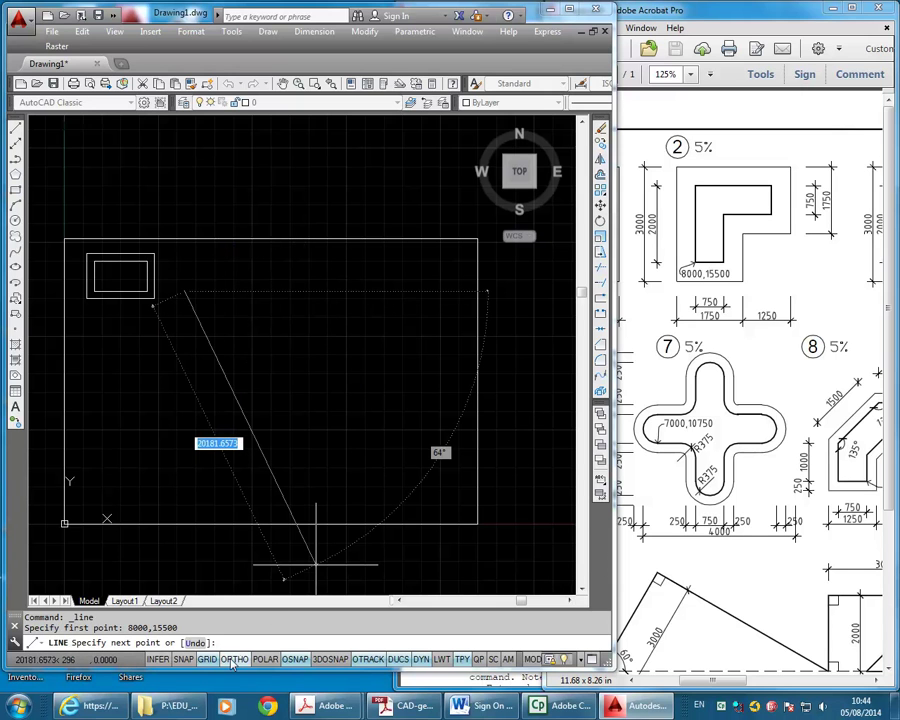
key(F8)
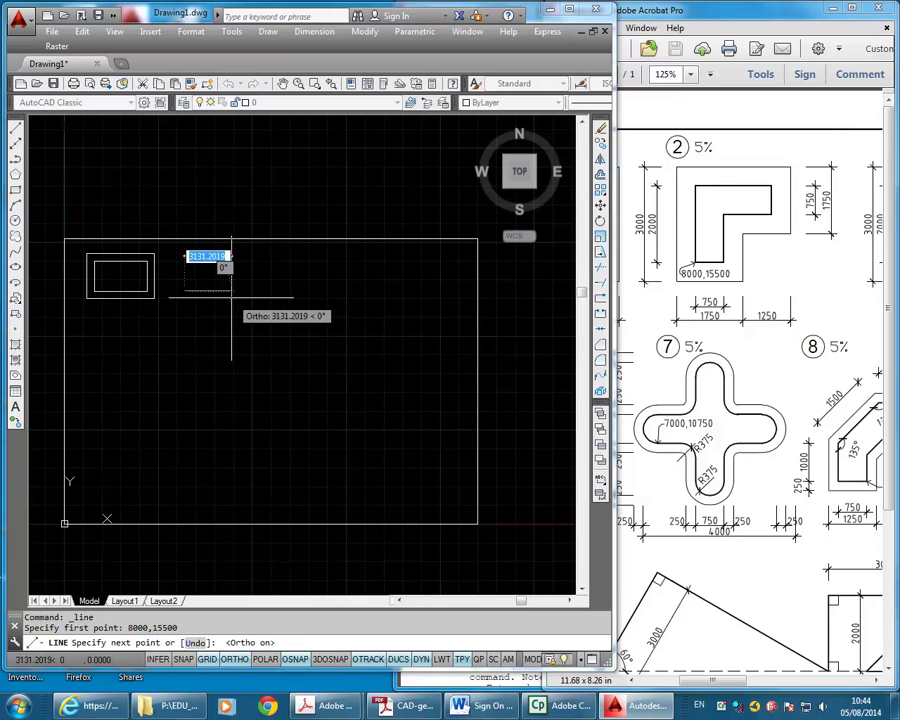
- Draw the first L-shape segments, 750, 1250 and 1250 long
text(750)
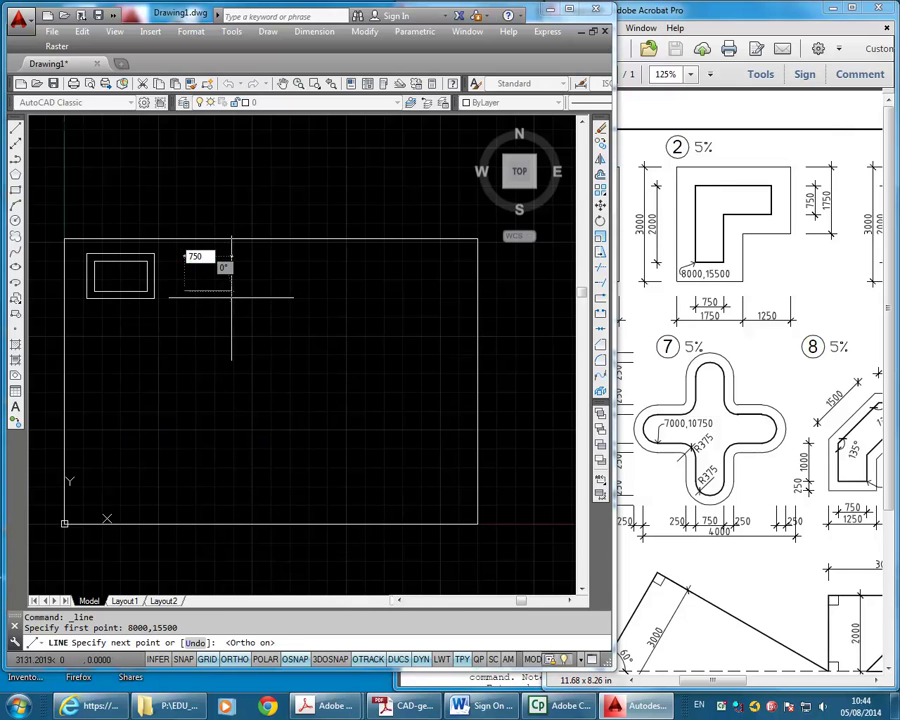
key(Return)
middle_drag(201, 290, 256, 296)
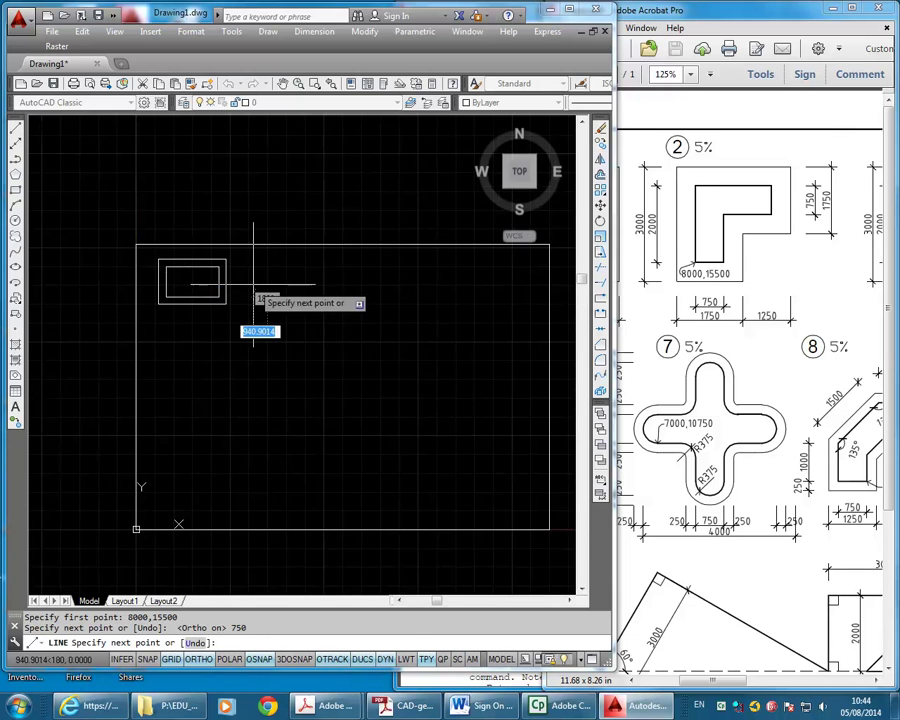
scroll(256, 296, up, 5)
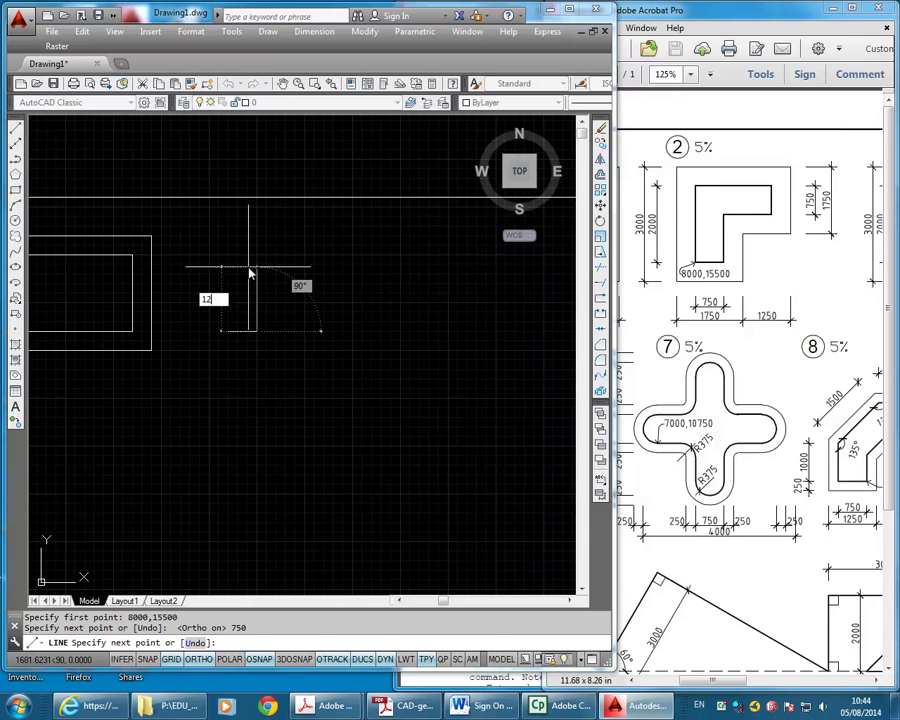
text(50)
key(Return)
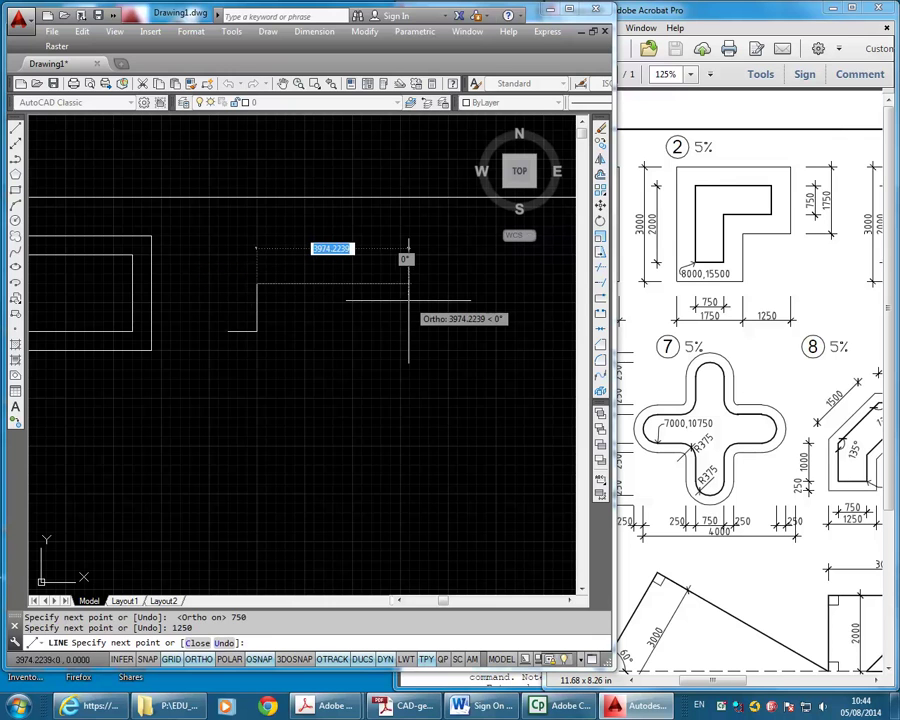
text(1250)
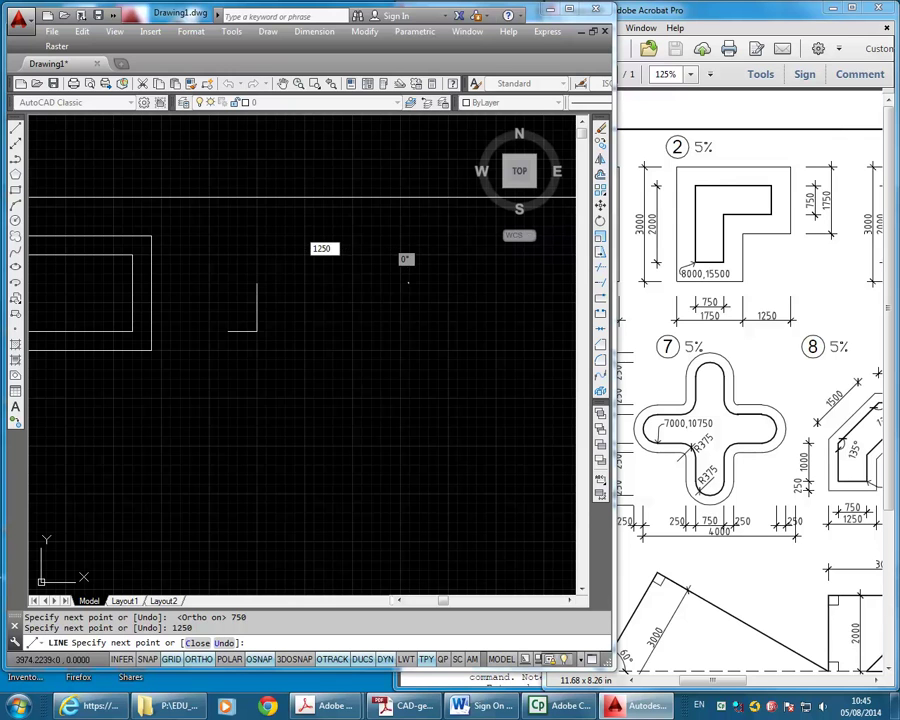
key(Return)
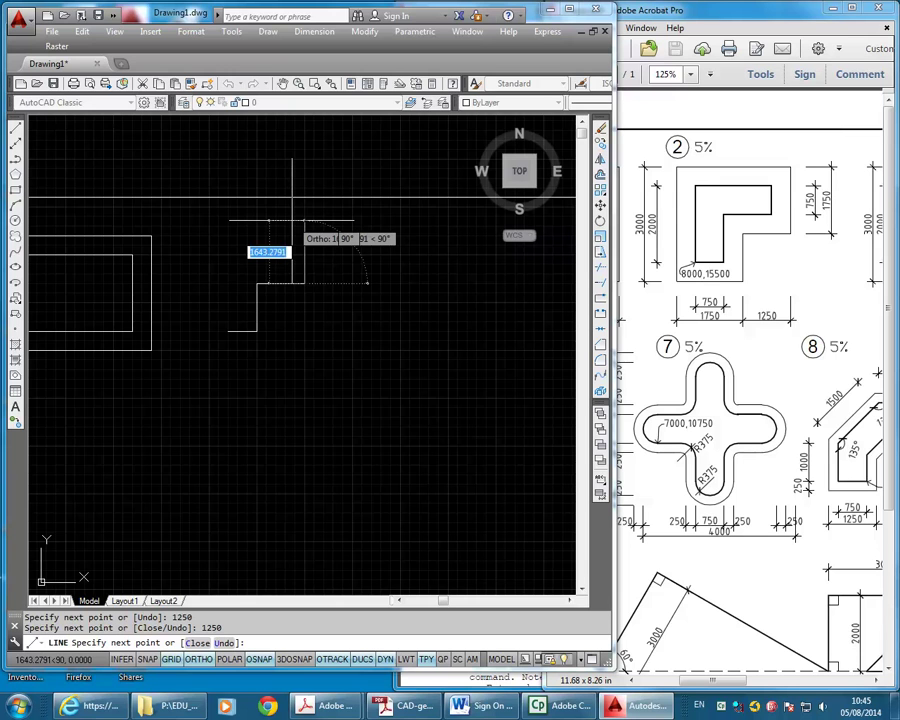
- Add the 750 and 2000 segments and close the L-shape at its starting corner
text(750)
key(Return)
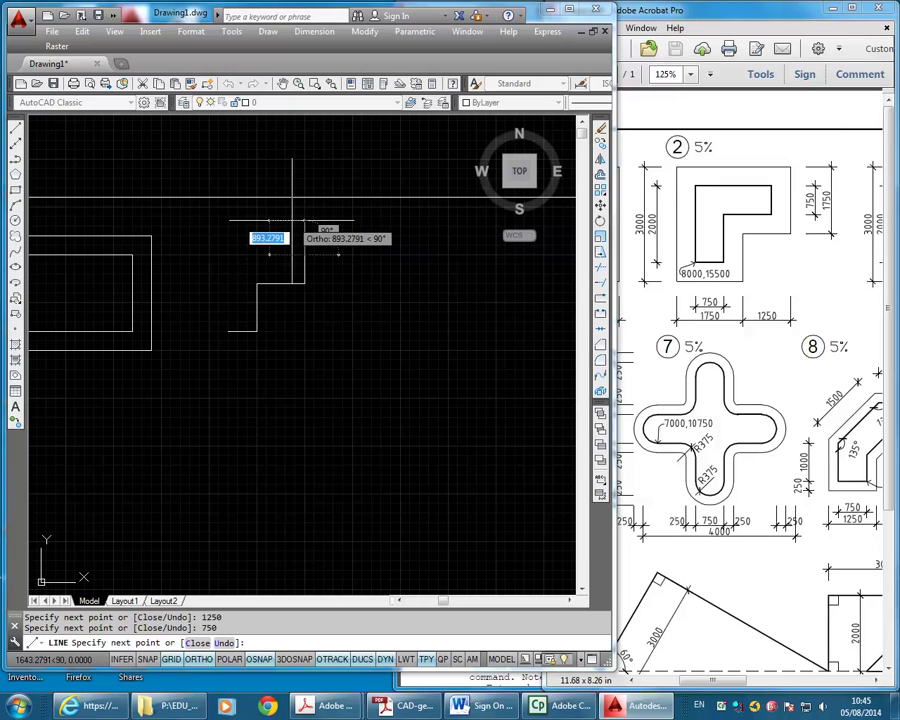
text(2000)
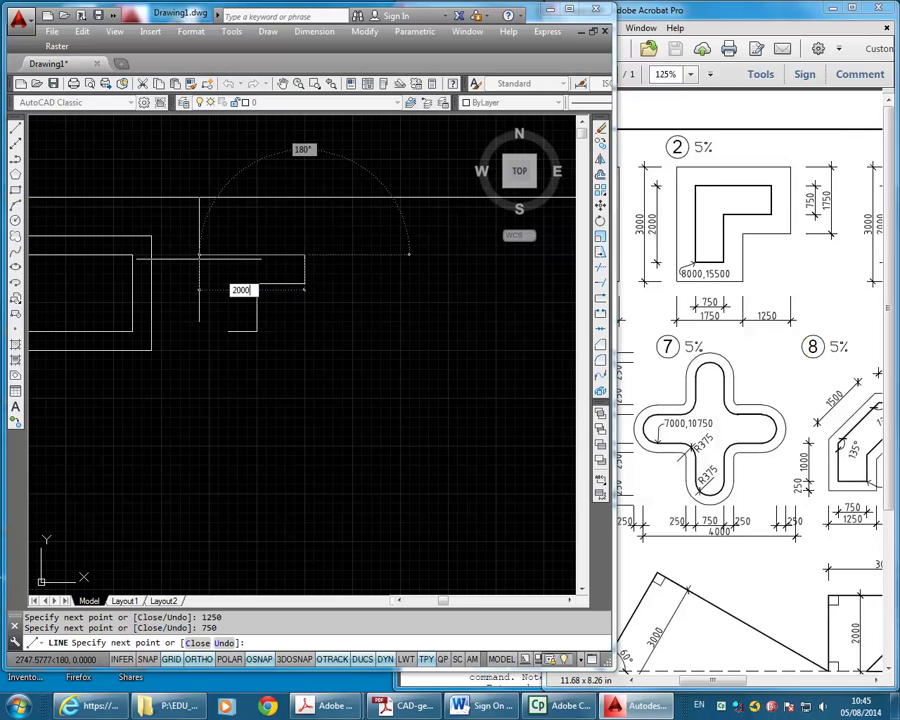
key(Return)
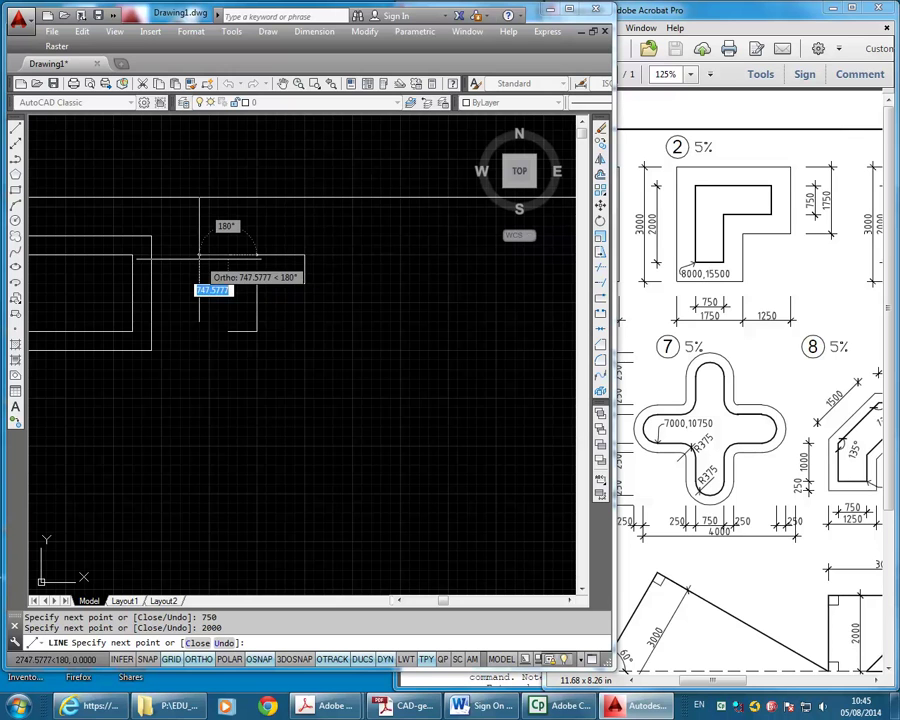
click(228, 331)
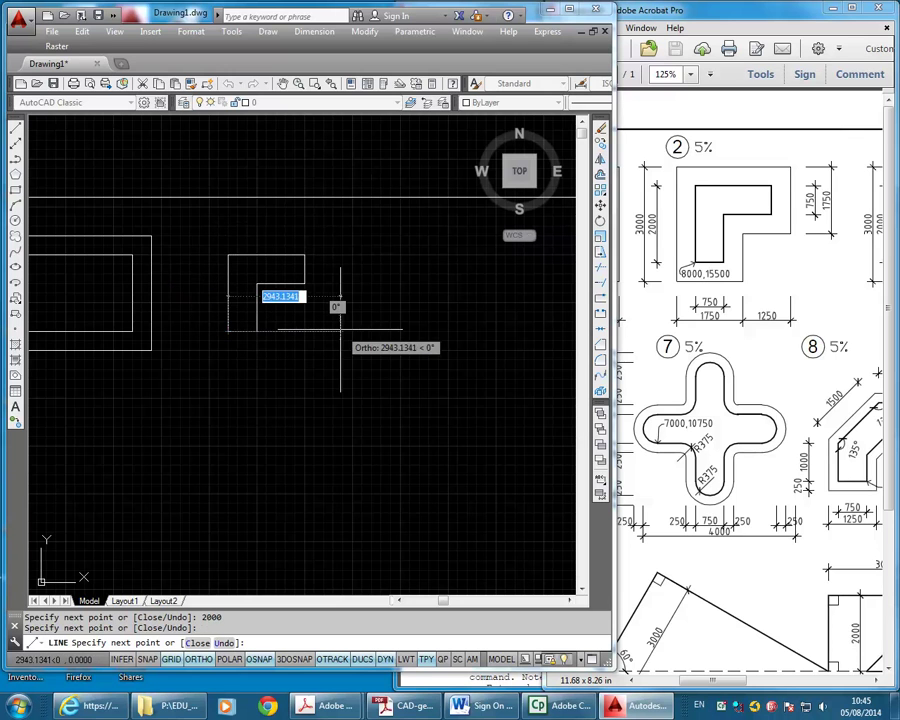
key(Return)
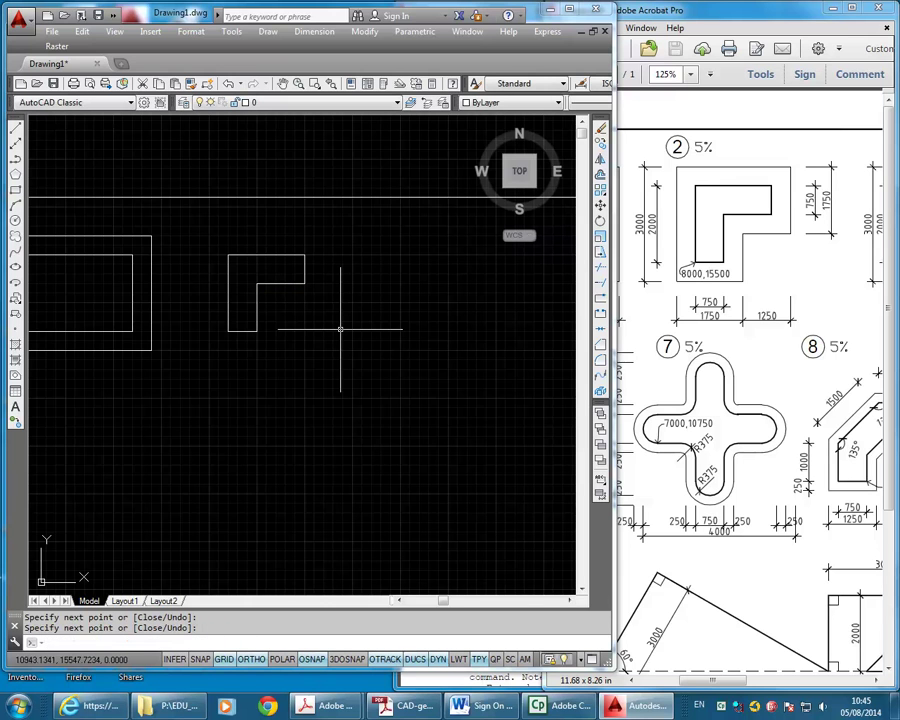
- Offset the L-shape's right and top edges 500 outward
click(364, 32)
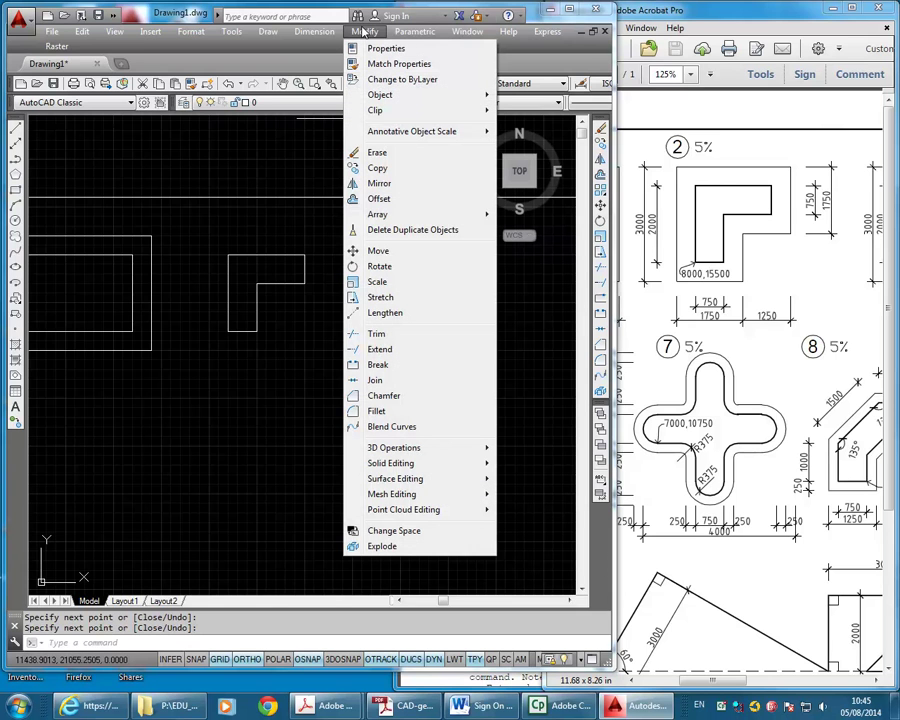
click(381, 200)
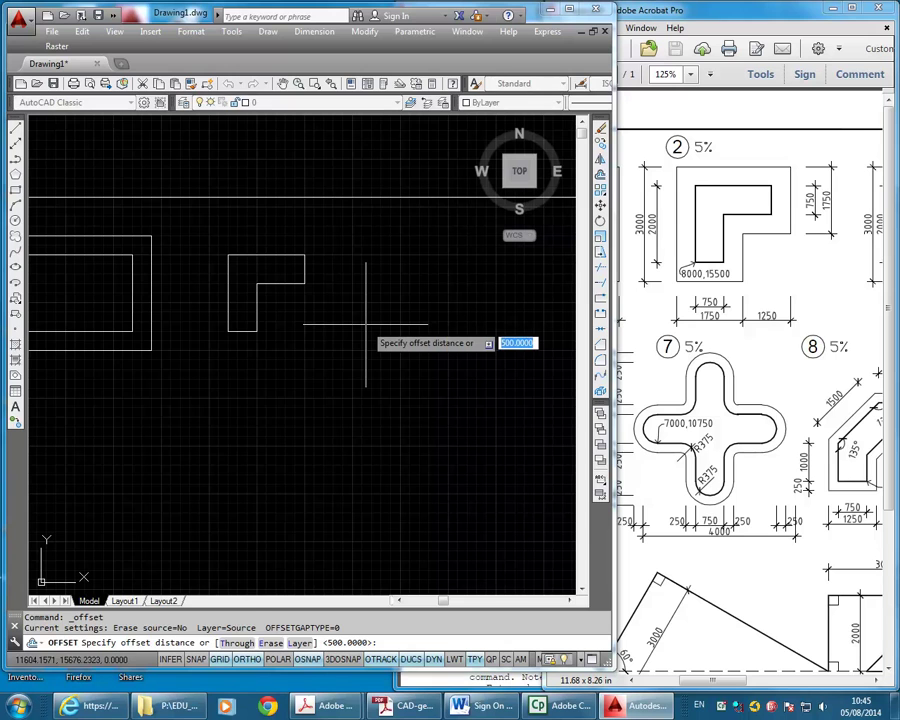
key(Return)
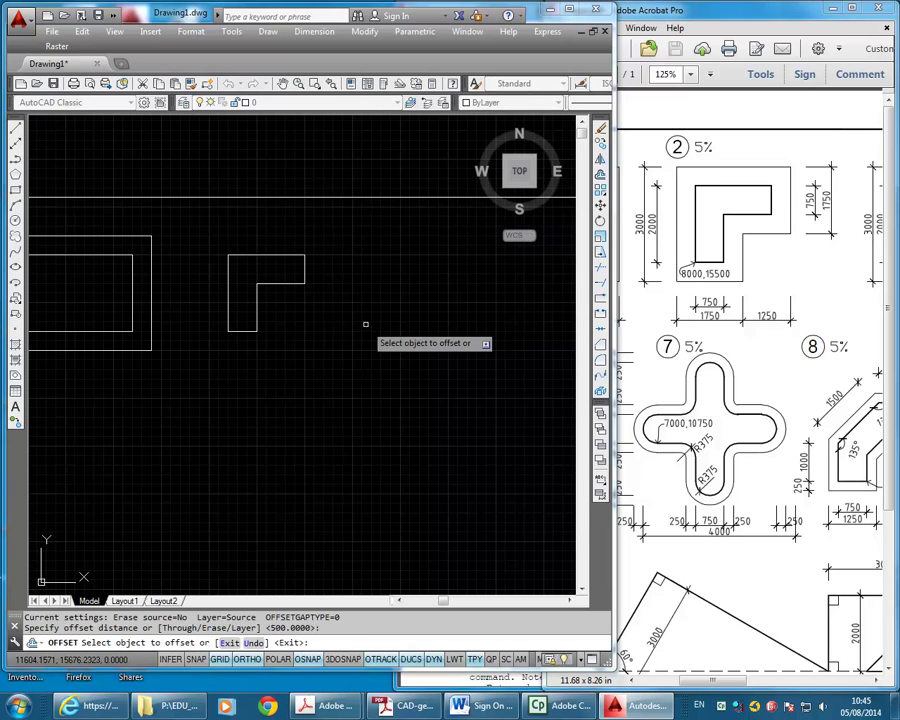
click(305, 267)
click(375, 277)
click(266, 255)
click(266, 199)
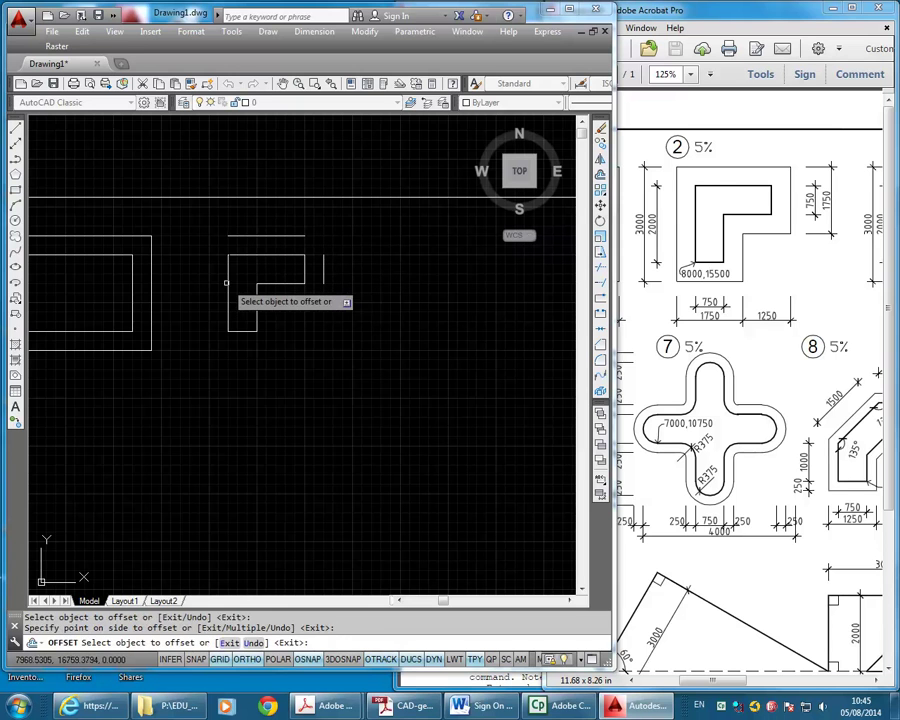
- Offset the left, bottom and inner horizontal edges 500 outward as well
click(228, 285)
click(196, 305)
click(245, 330)
click(254, 391)
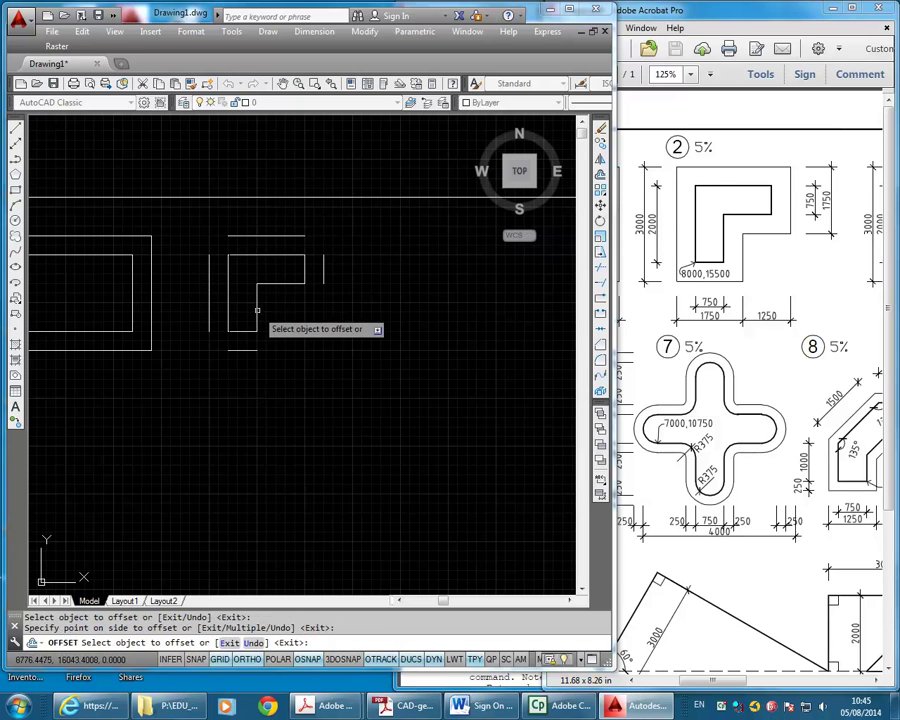
click(276, 285)
click(288, 318)
key(Return)
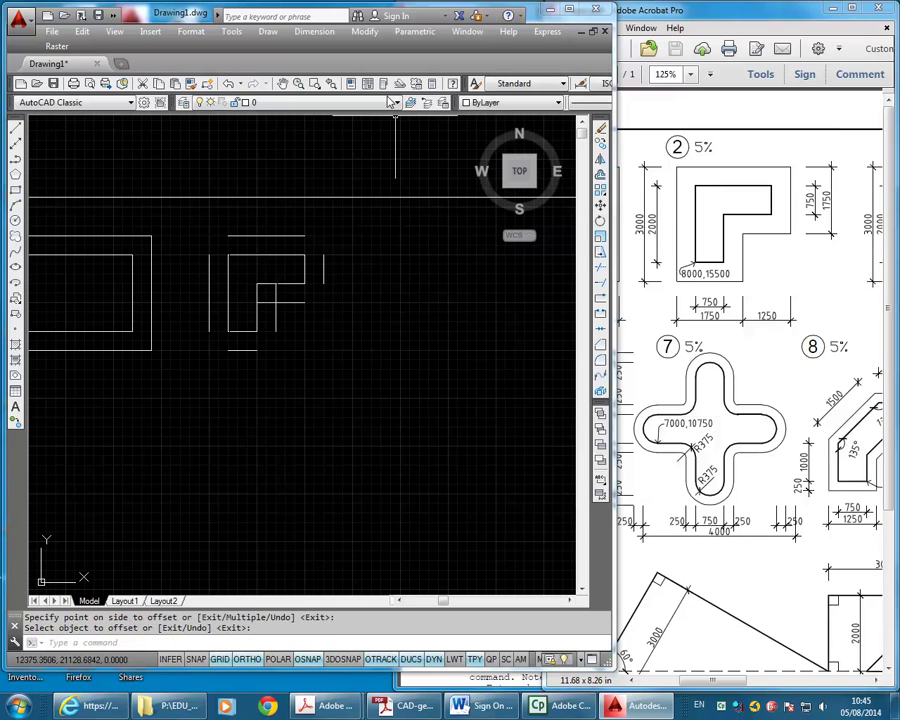
- Fillet the inner vertical, bottom, left and top offset lines into sharp corners
click(363, 33)
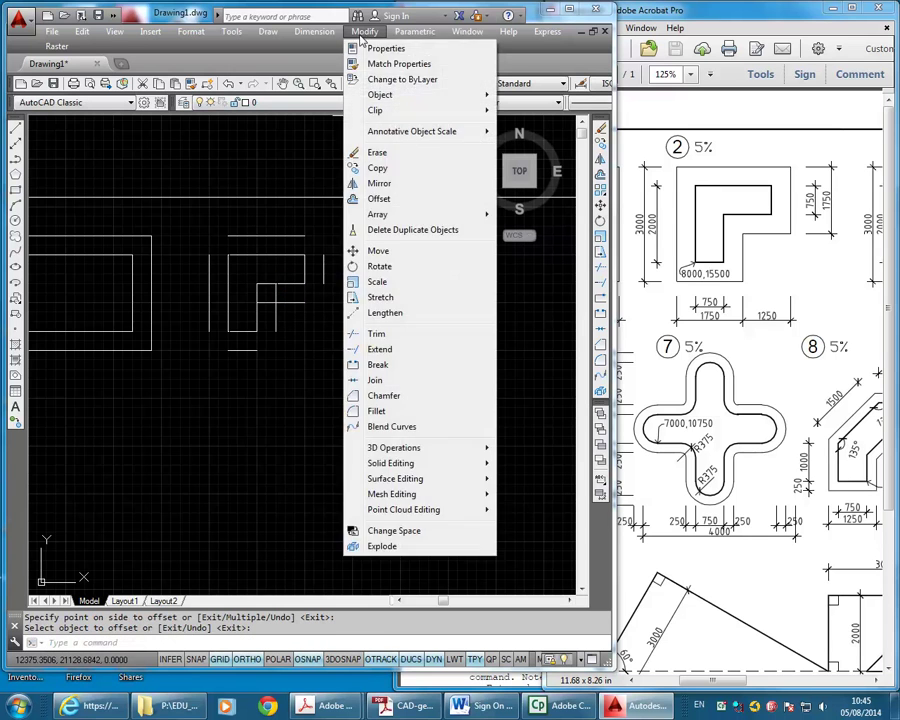
click(376, 411)
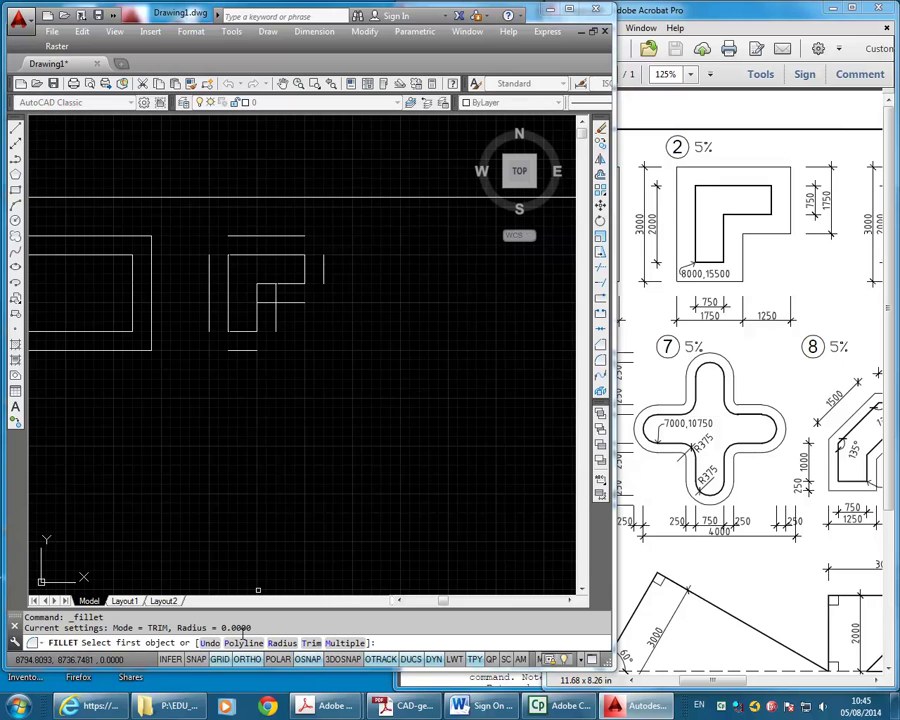
click(275, 320)
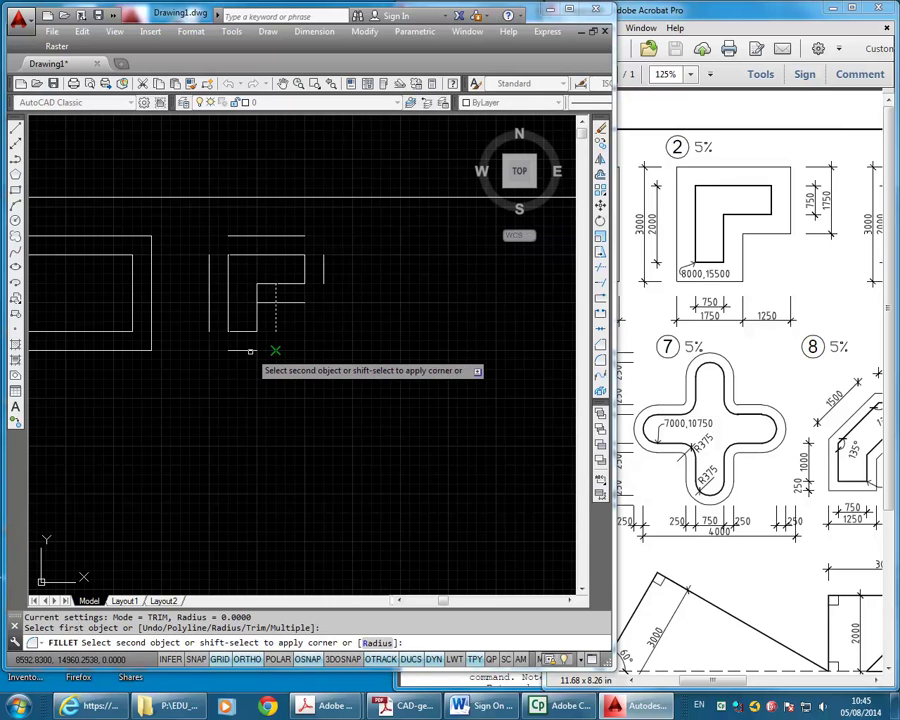
click(250, 350)
key(Return)
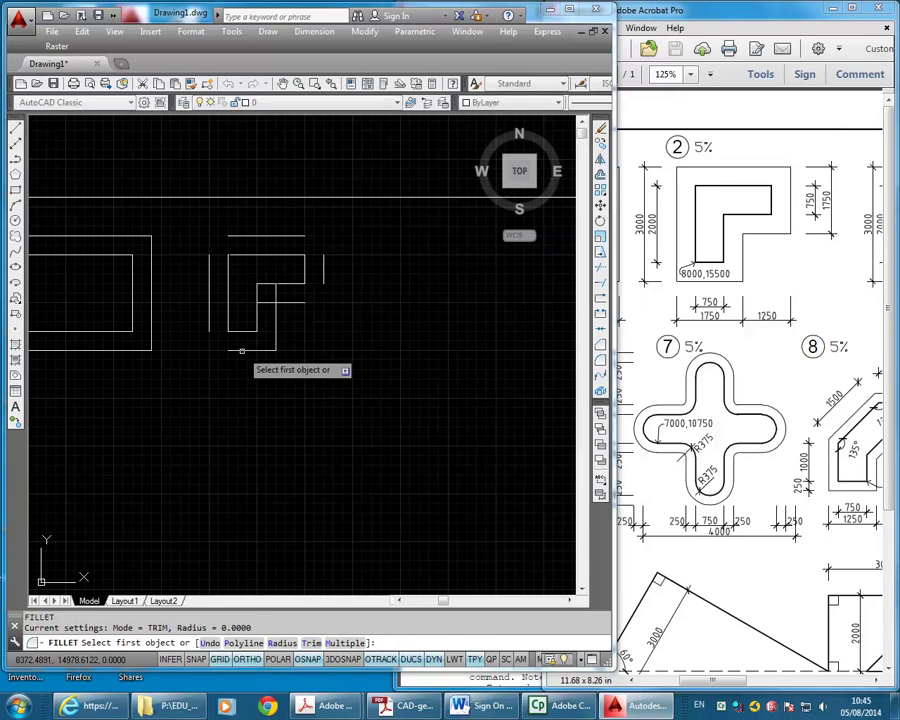
click(244, 350)
click(210, 320)
key(Return)
click(210, 258)
click(231, 235)
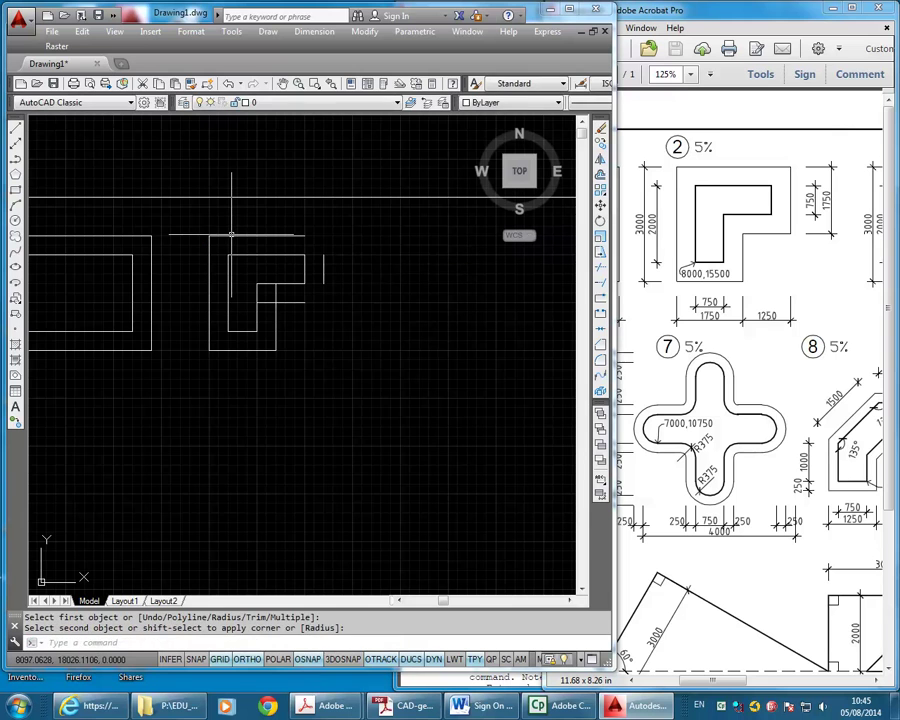
- Fillet the remaining top, right and inner offset lines to close the outer L-shape
key(Return)
click(323, 235)
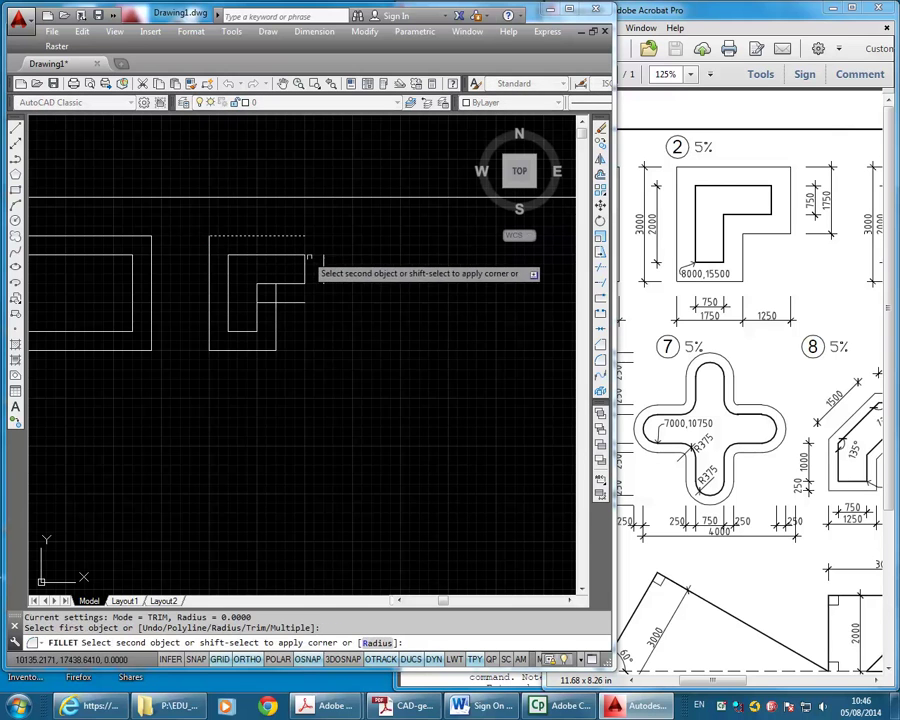
click(323, 262)
key(Return)
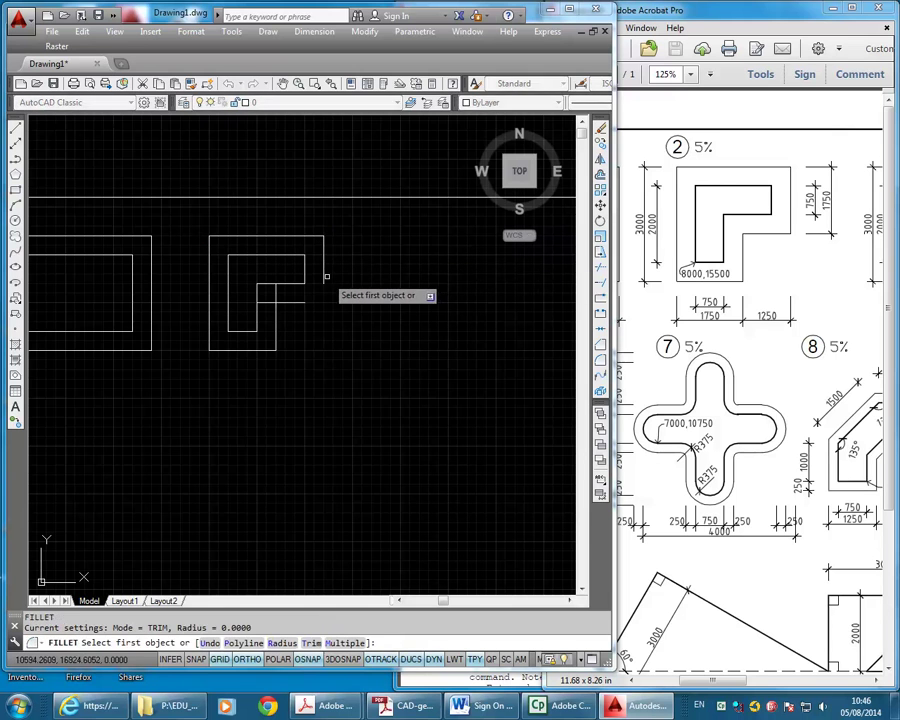
click(323, 276)
click(292, 300)
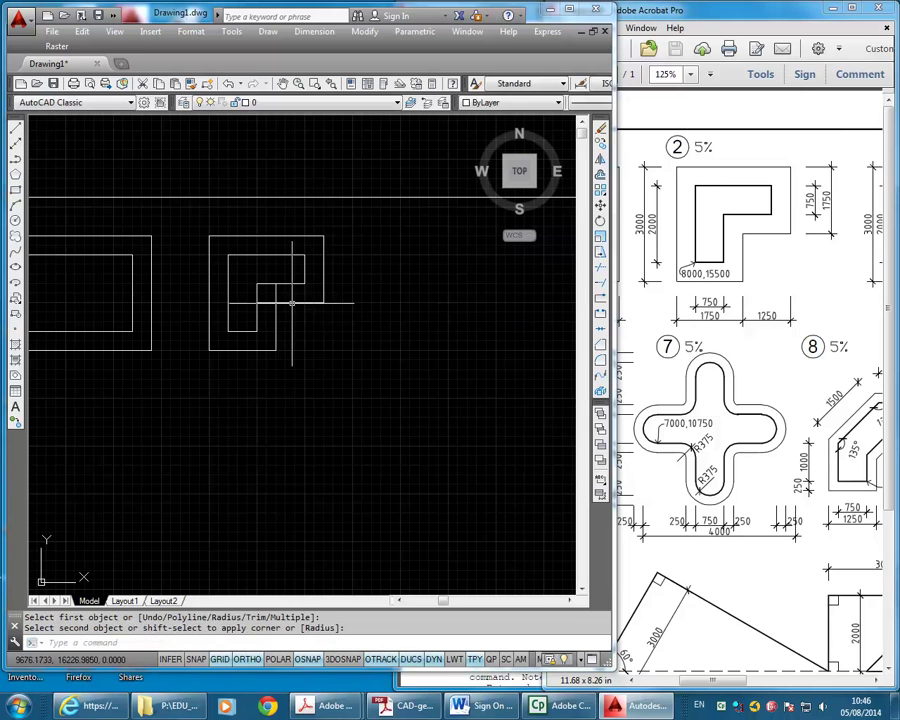
key(Return)
click(276, 312)
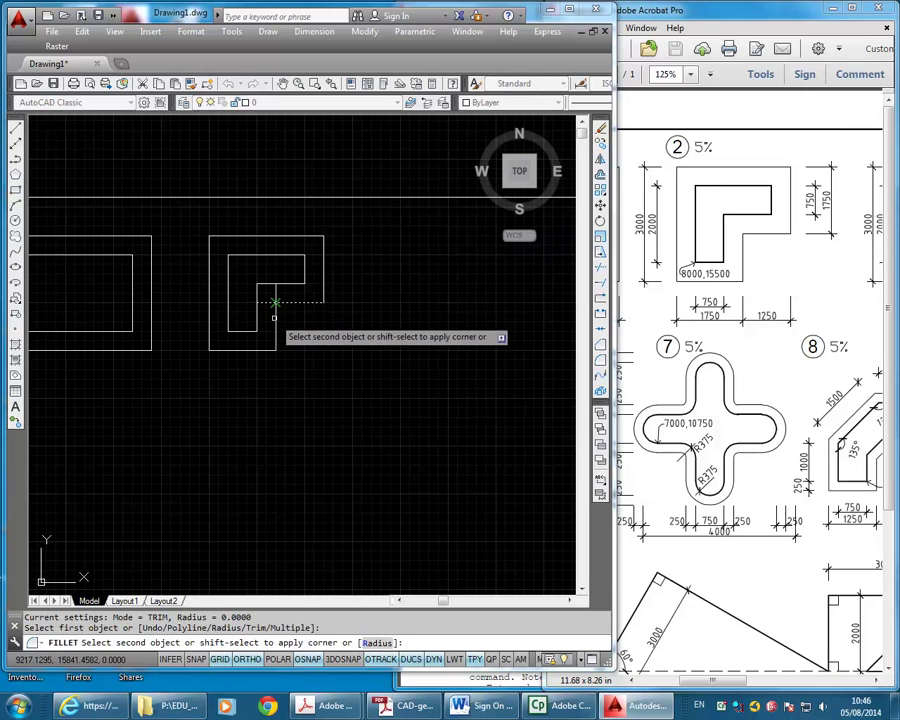
click(290, 300)
scroll(330, 333, down, 4)
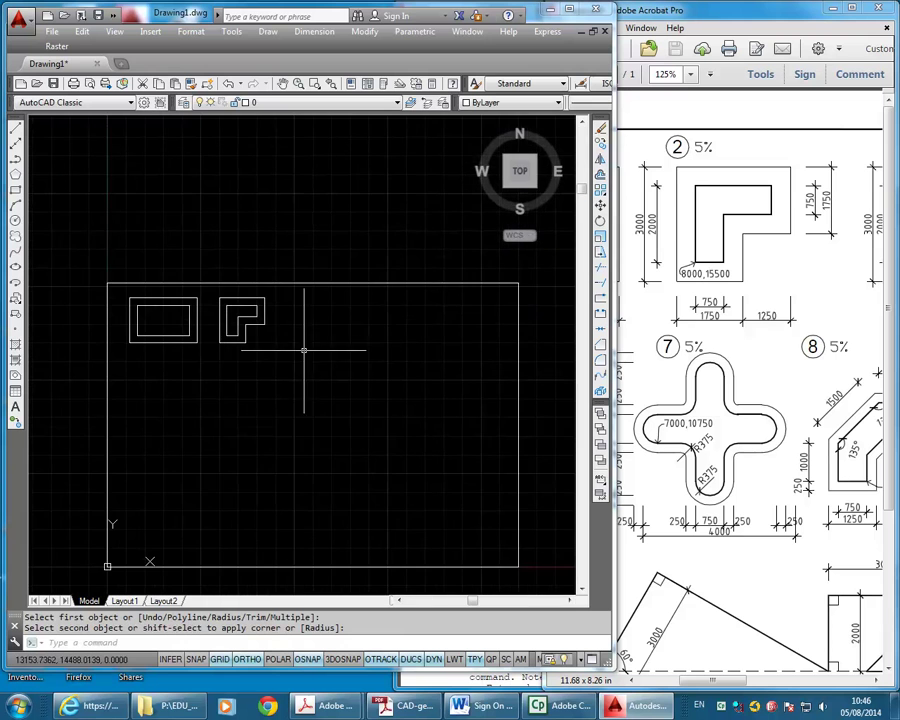
- Scroll Shapes.pdf to shape 3, the R2000 bend at 14000,15500, then return to AutoCAD
scroll(297, 357, up, 2)
scroll(322, 378, up, 1)
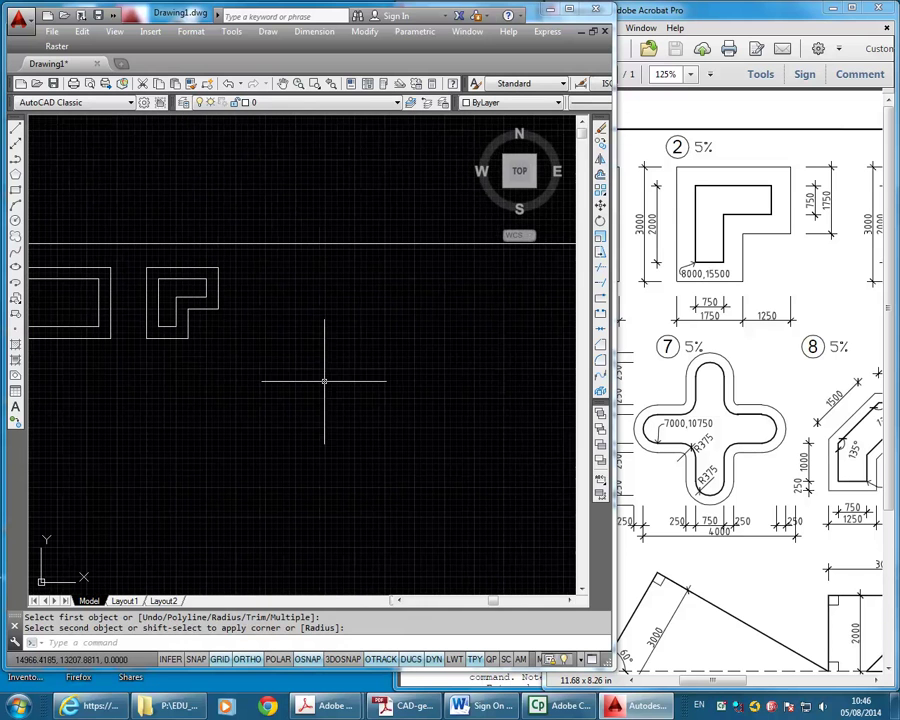
drag(697, 683, 768, 684)
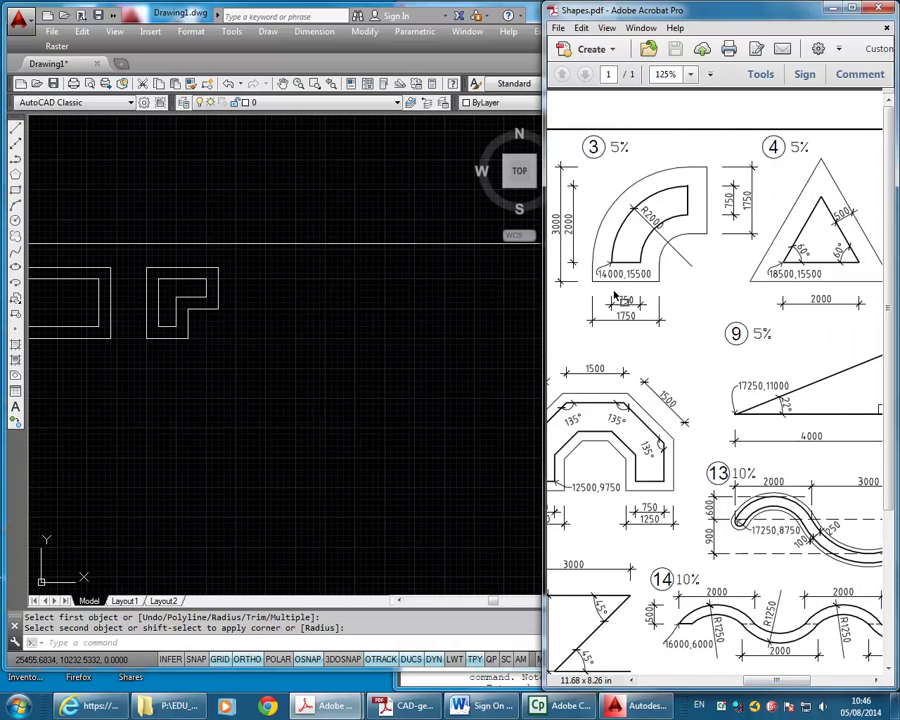
scroll(713, 400, left, 2)
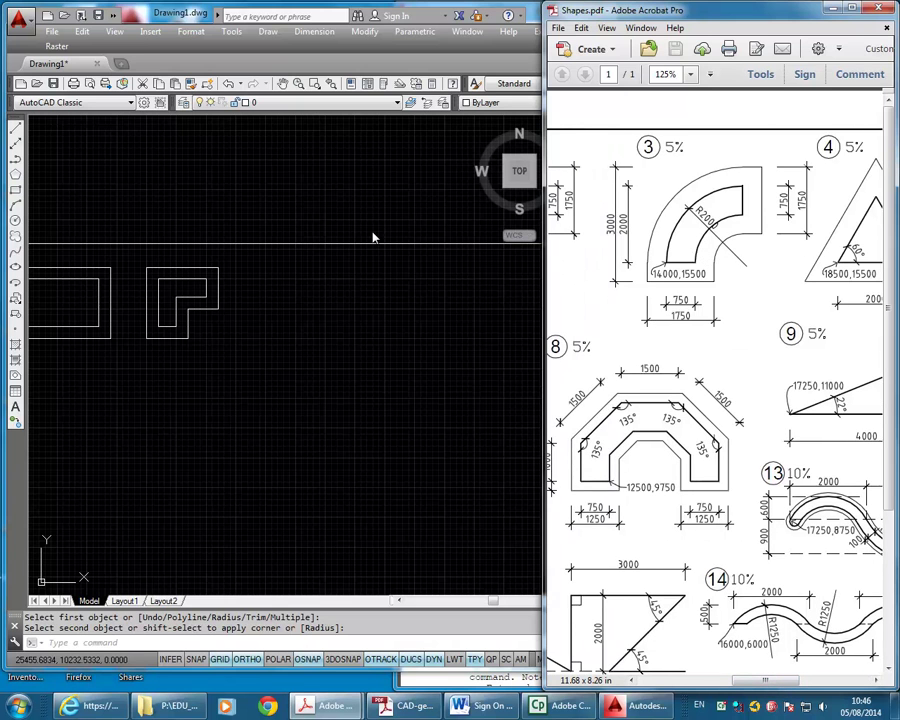
click(244, 316)
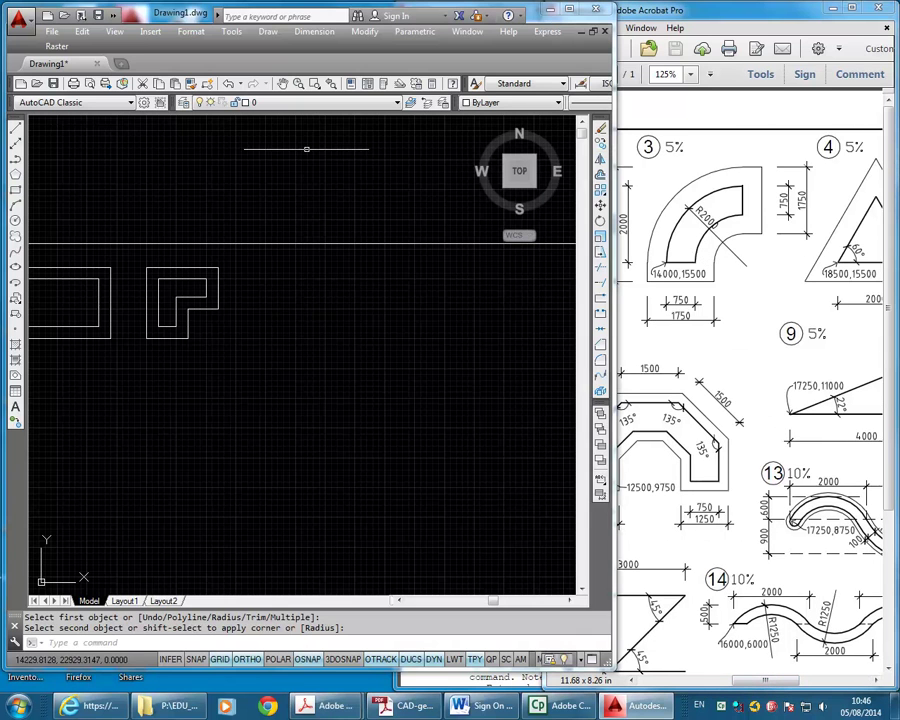
click(268, 31)
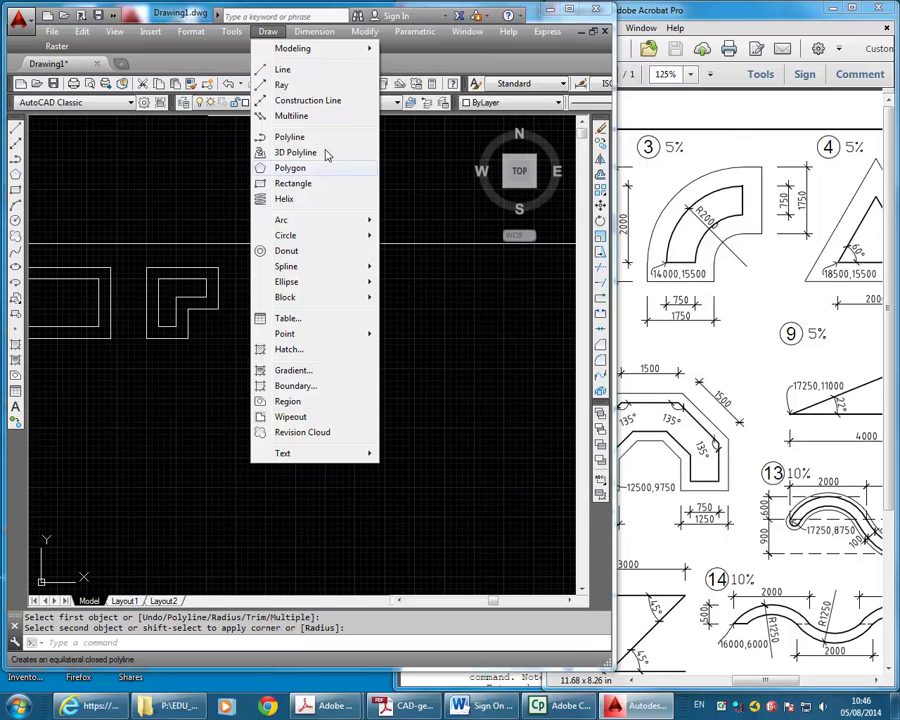
- Draw a line from 14000,15500 with segments 750 and 1250 long
click(285, 70)
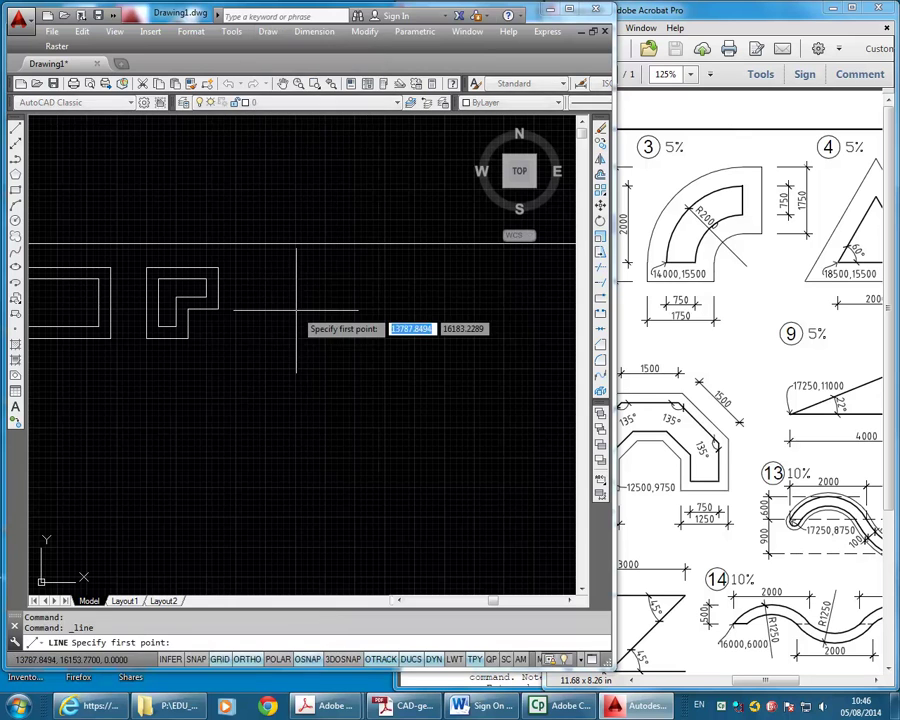
text(14)
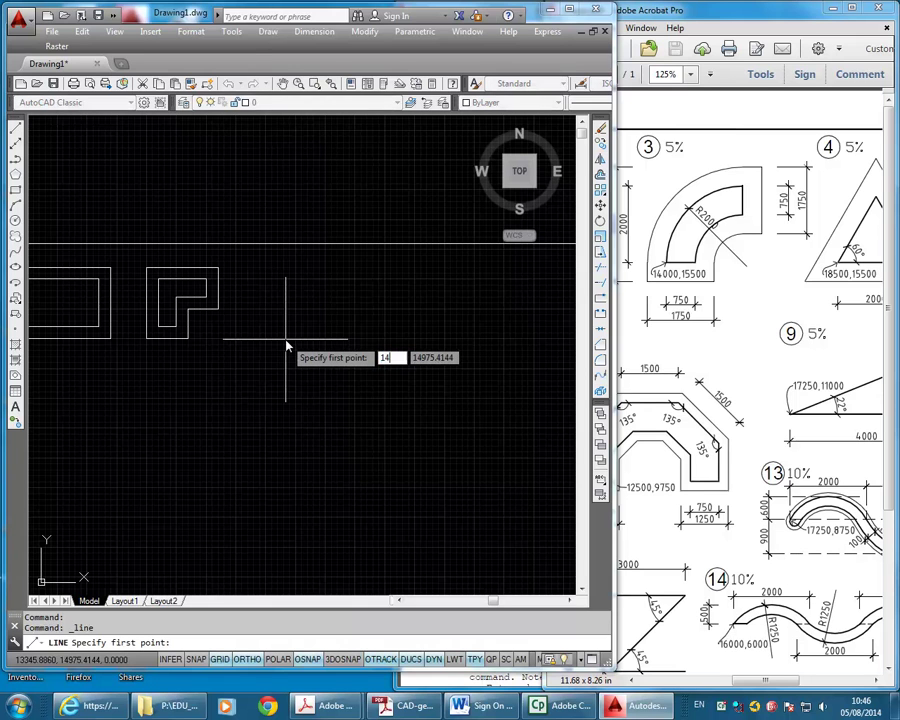
text(000)
key(Tab)
text(15)
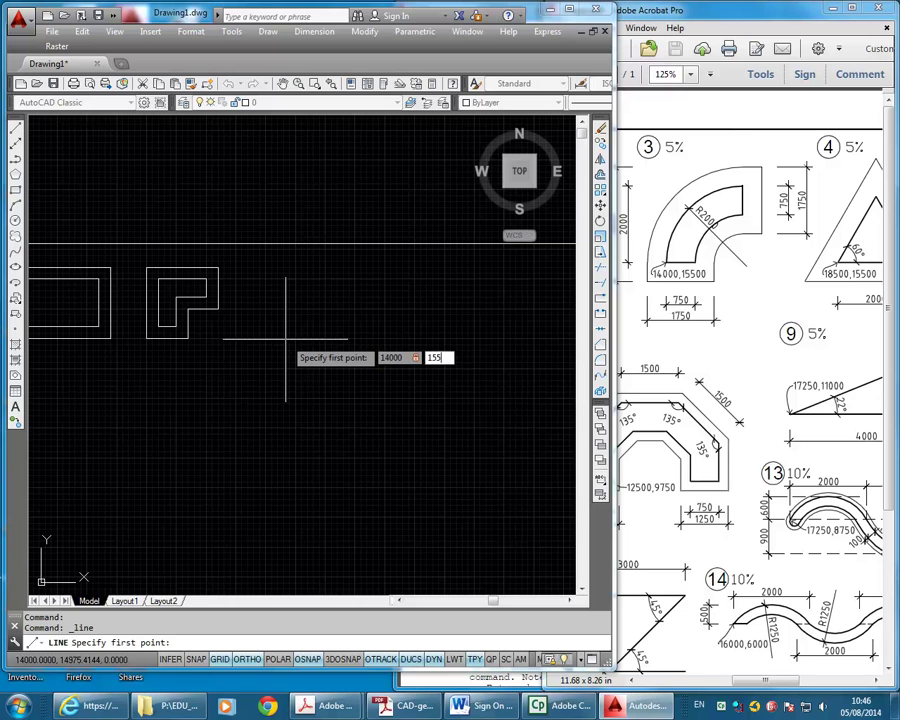
key(Return)
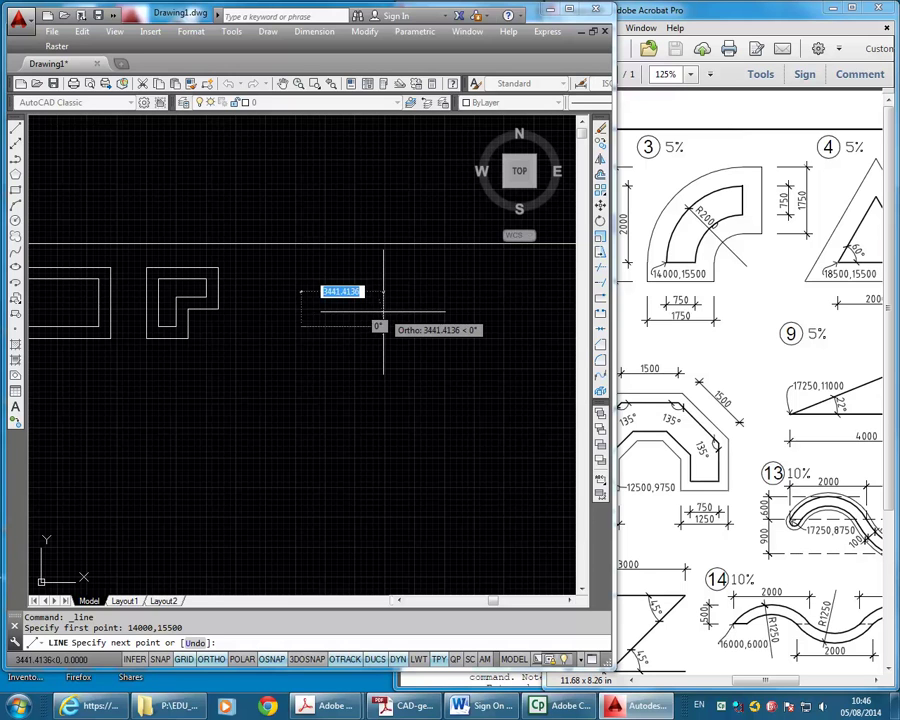
text(750)
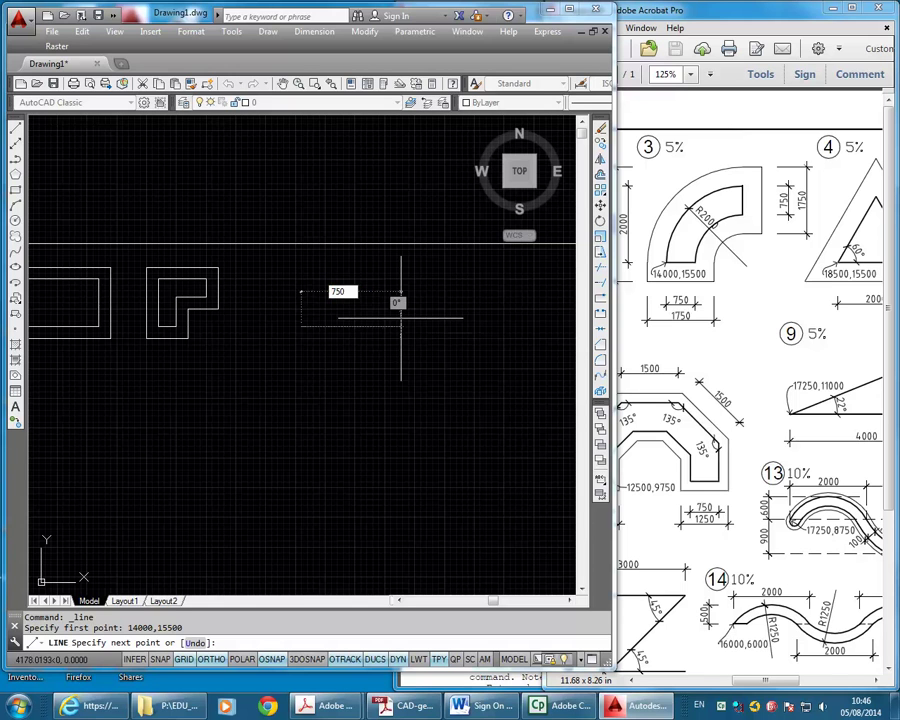
key(Return)
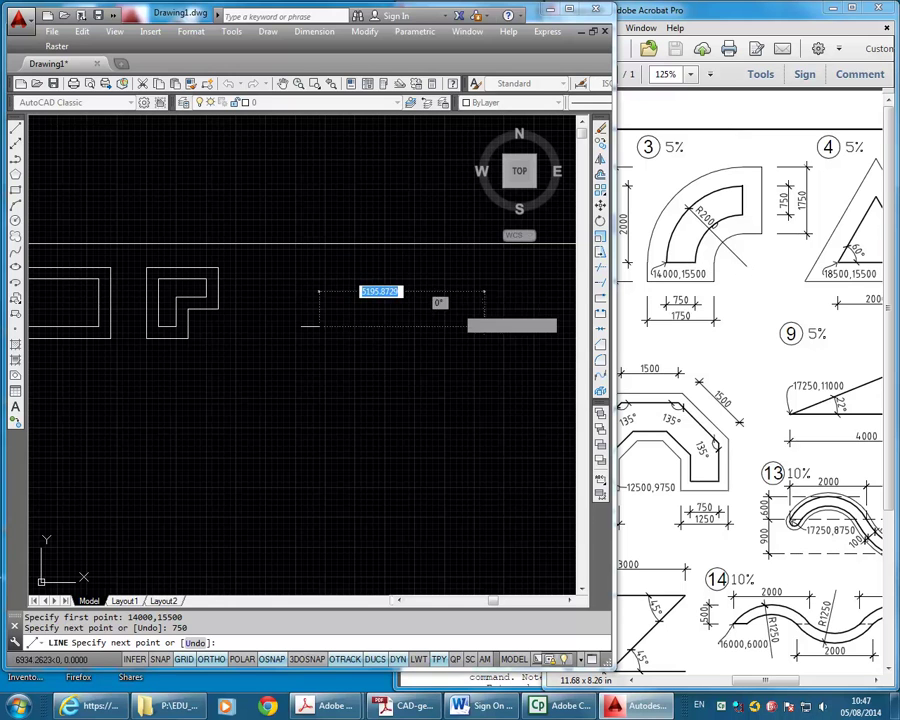
text(1250)
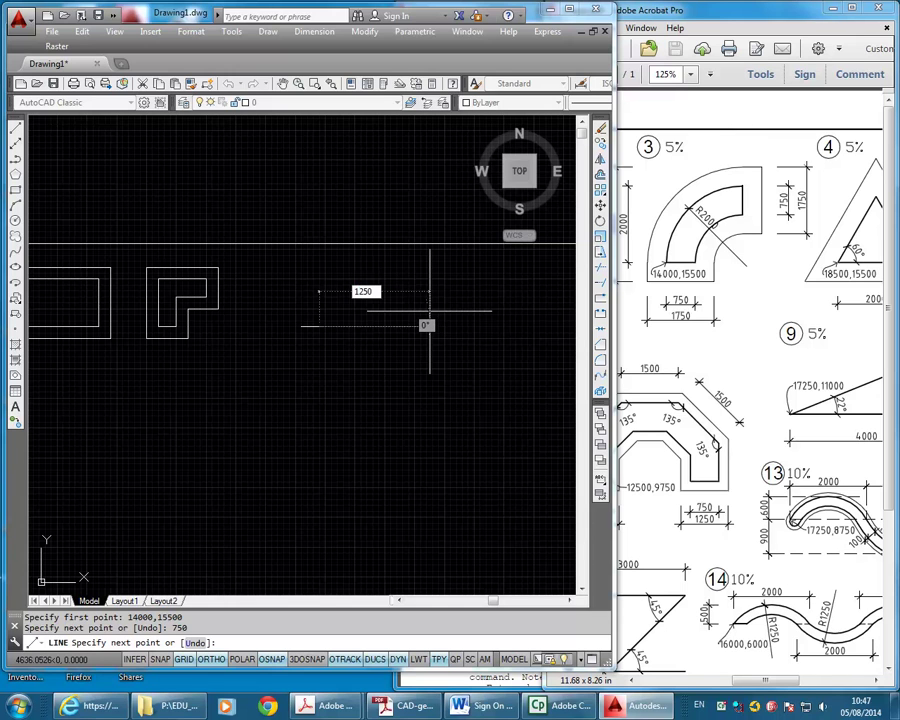
key(Return)
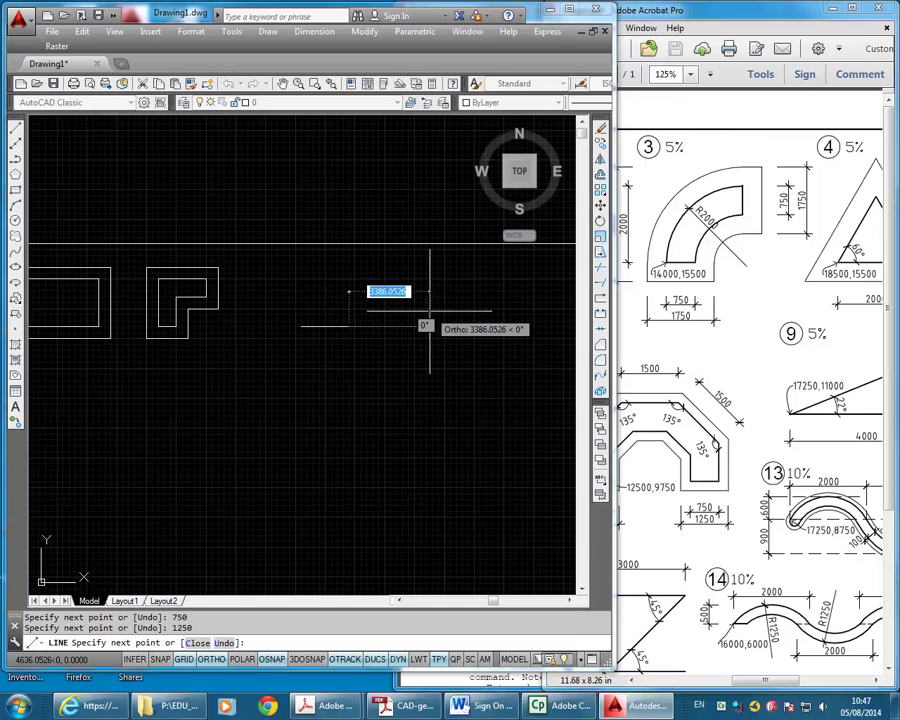
key(Return)
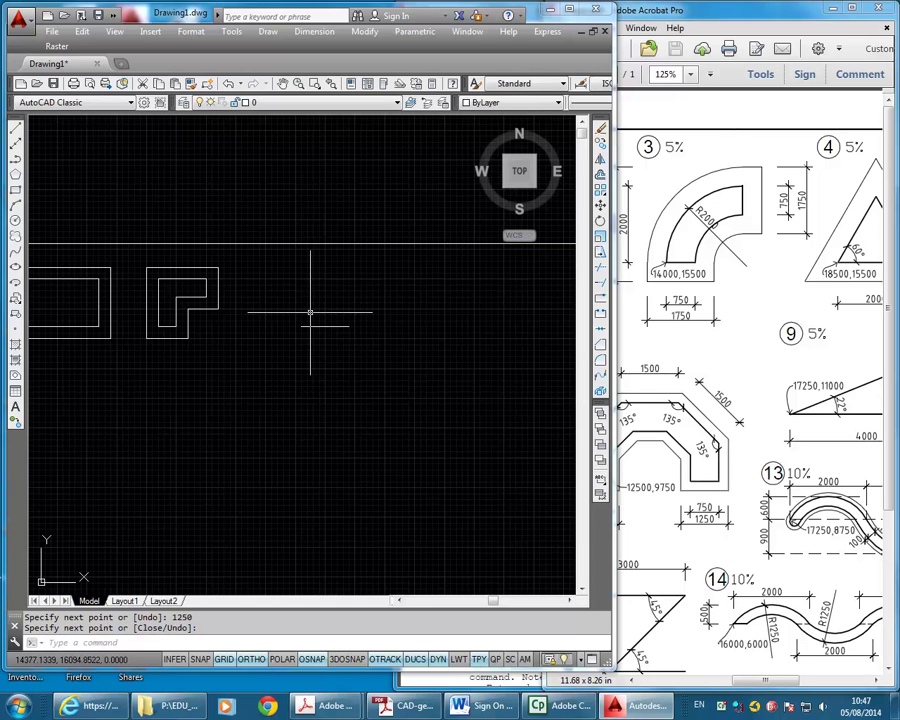
scroll(310, 312, up, 2)
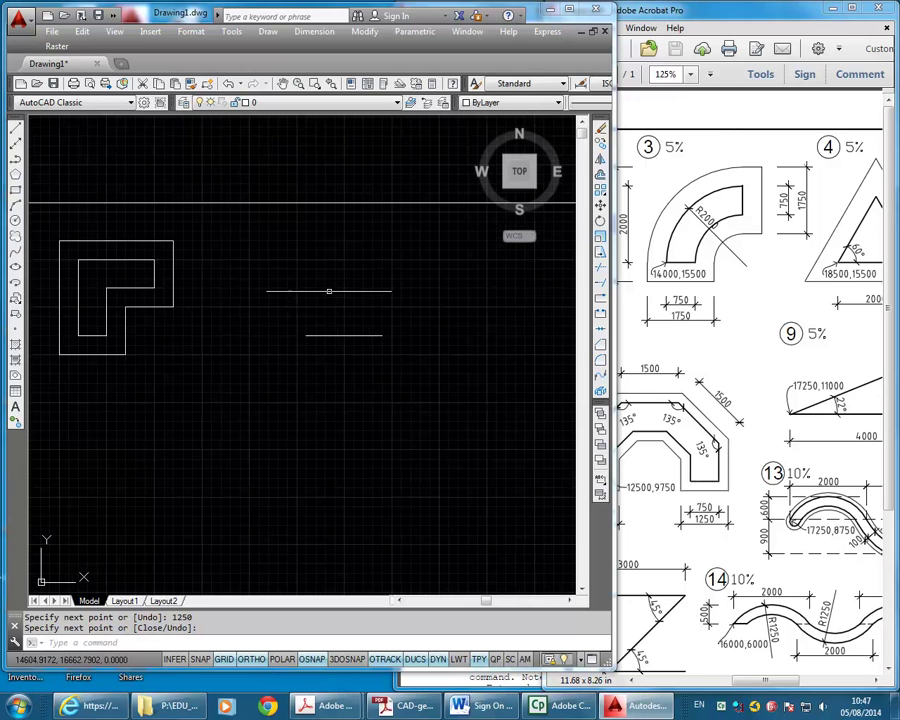
middle_drag(327, 305, 317, 307)
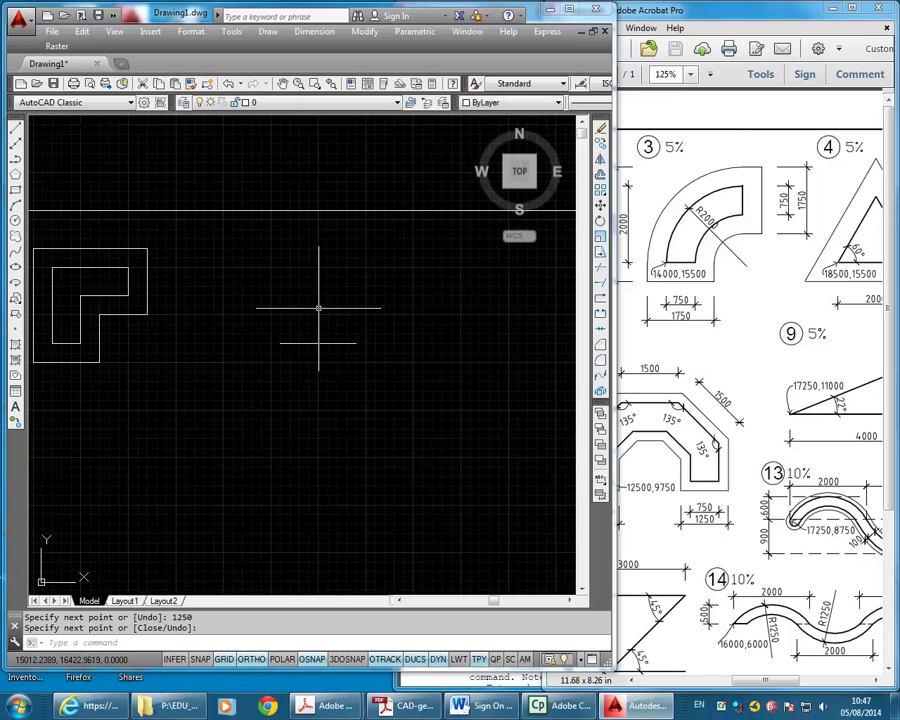
- Draw concentric circles of radius 1250 and 2000 centred on the line's endpoint
click(268, 31)
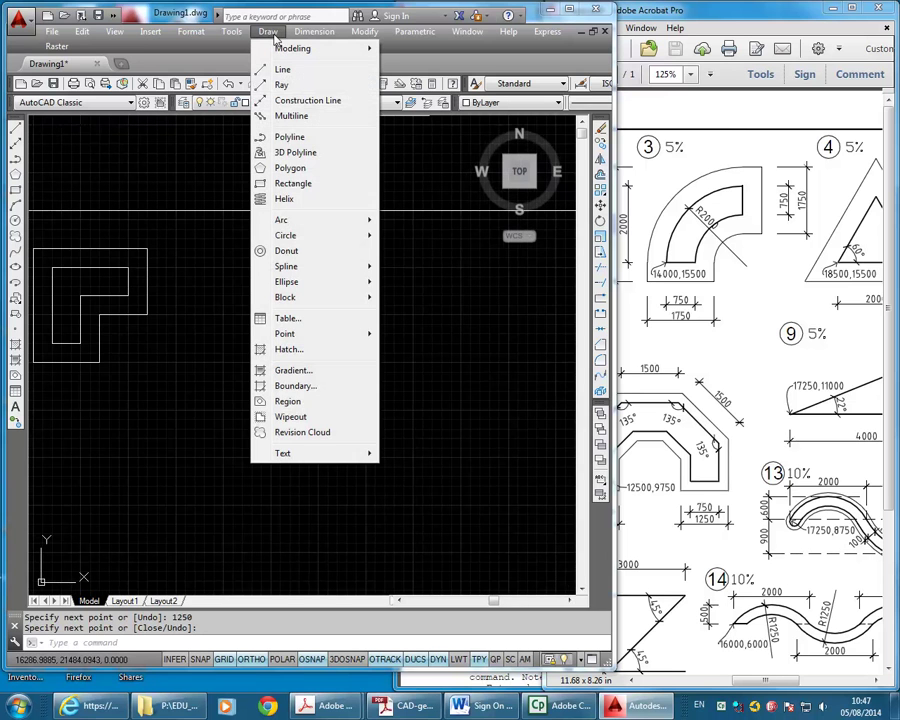
mouse_move(287, 235)
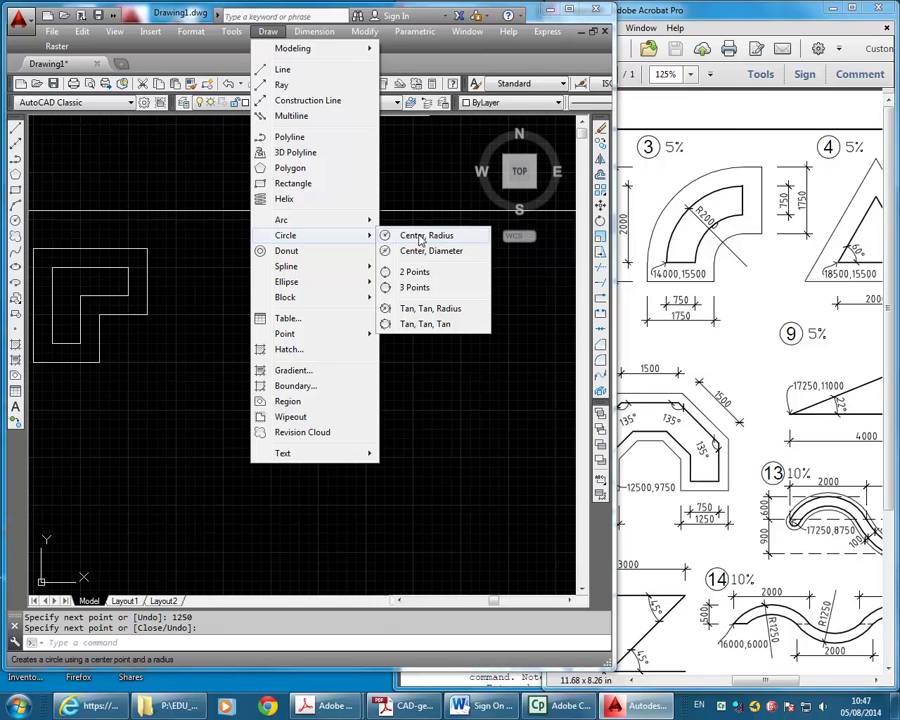
click(420, 238)
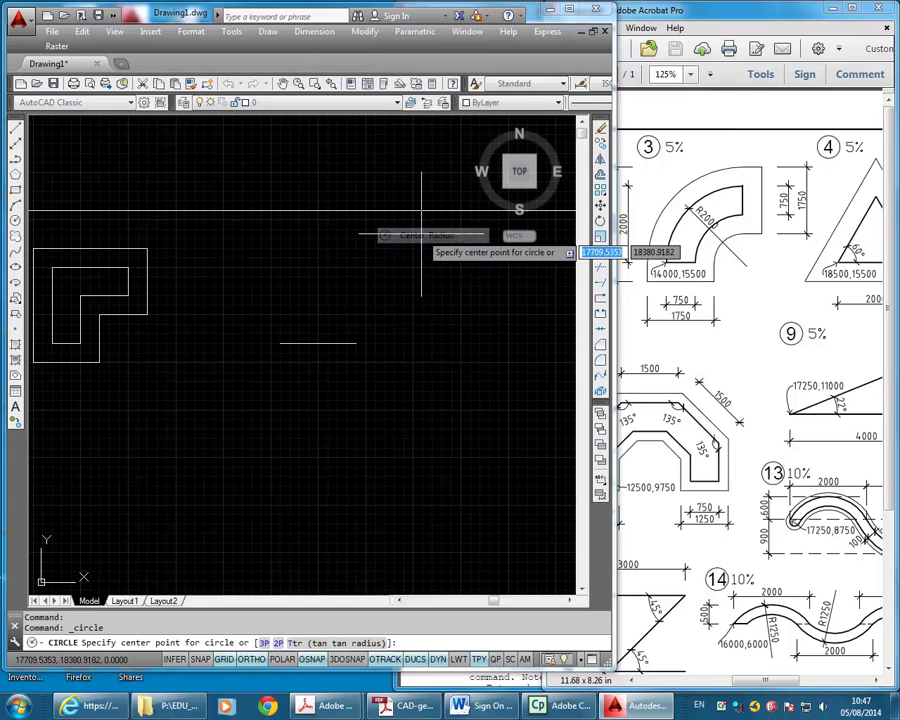
click(356, 344)
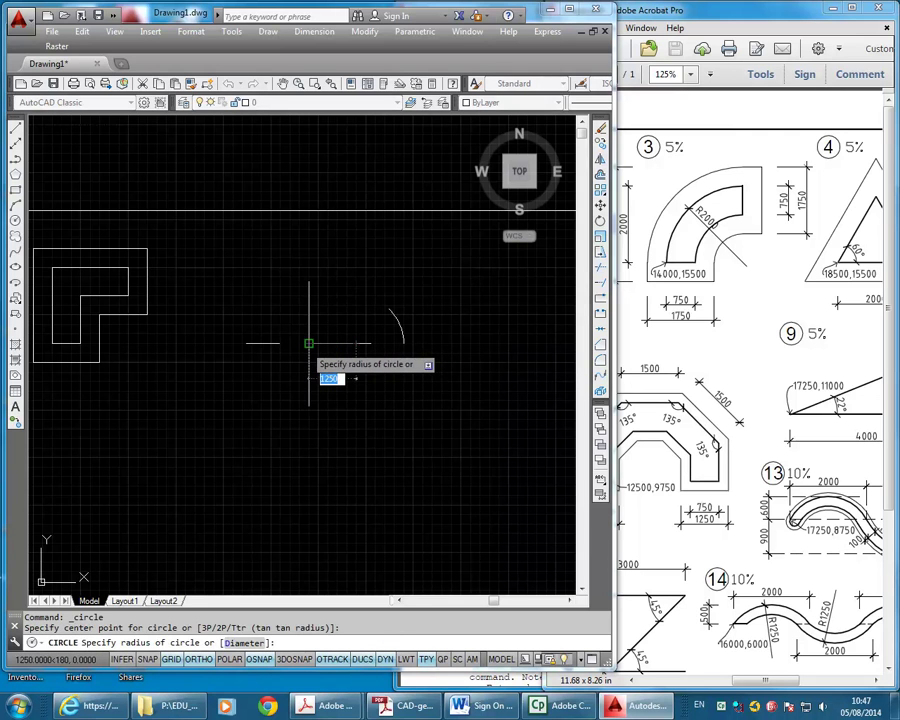
click(308, 344)
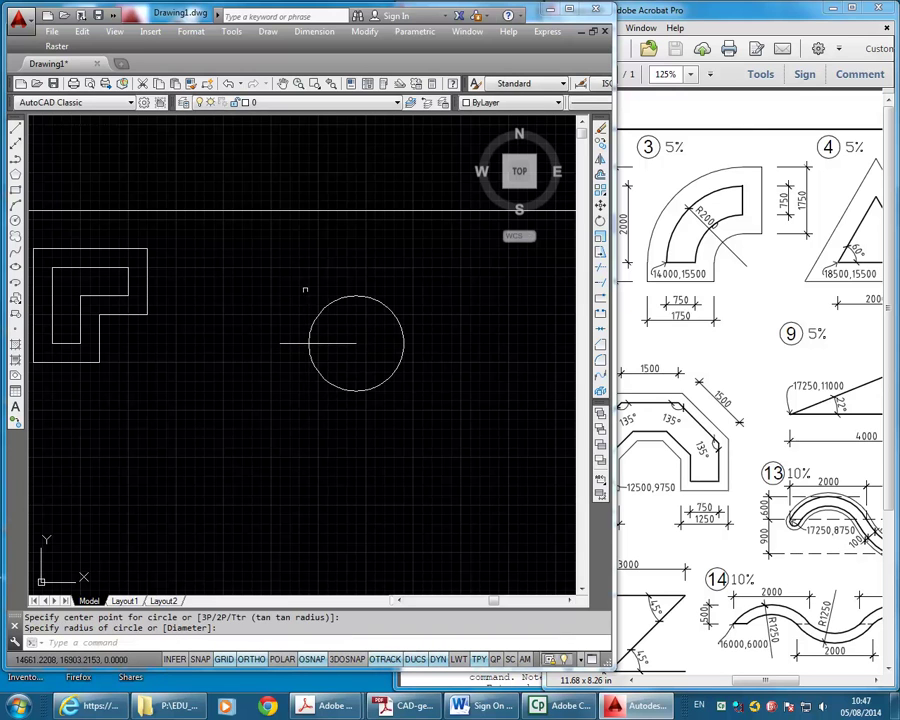
click(267, 31)
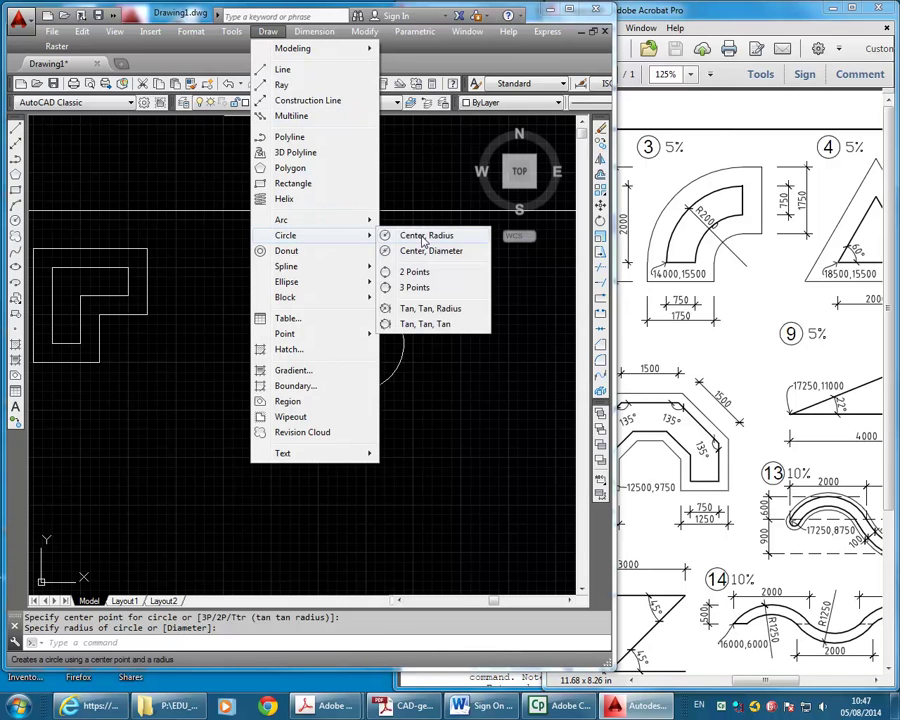
click(424, 236)
click(357, 343)
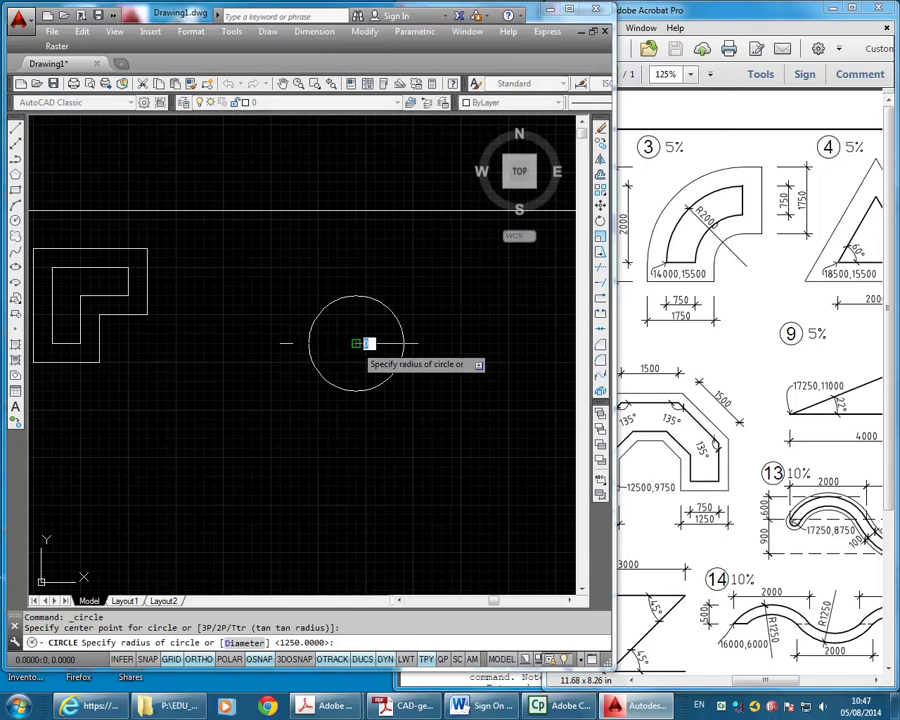
scroll(279, 343, up, 2)
click(279, 343)
mouse_move(322, 236)
middle_down()
mouse_move(272, 272)
mouse_move(232, 270)
middle_up()
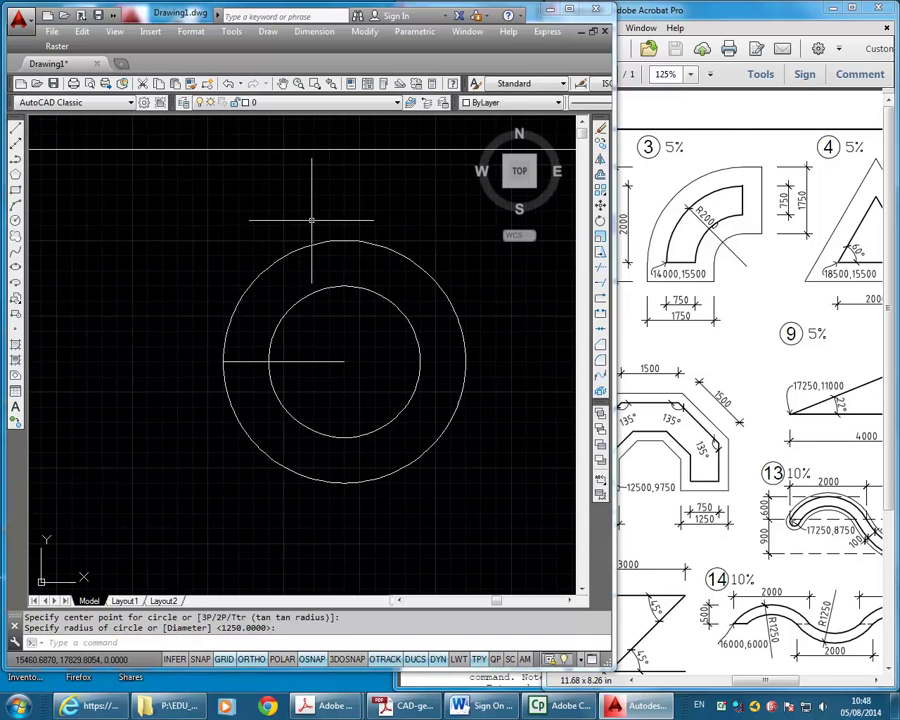
- Draw a vertical line from the inner circle's top to the outer circle's top
click(267, 32)
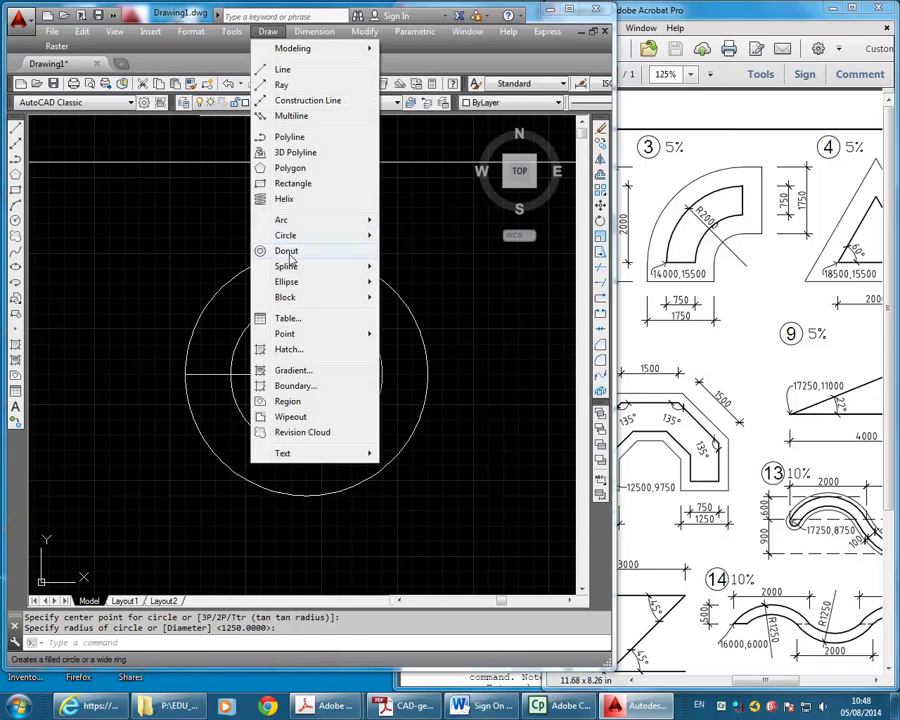
click(286, 71)
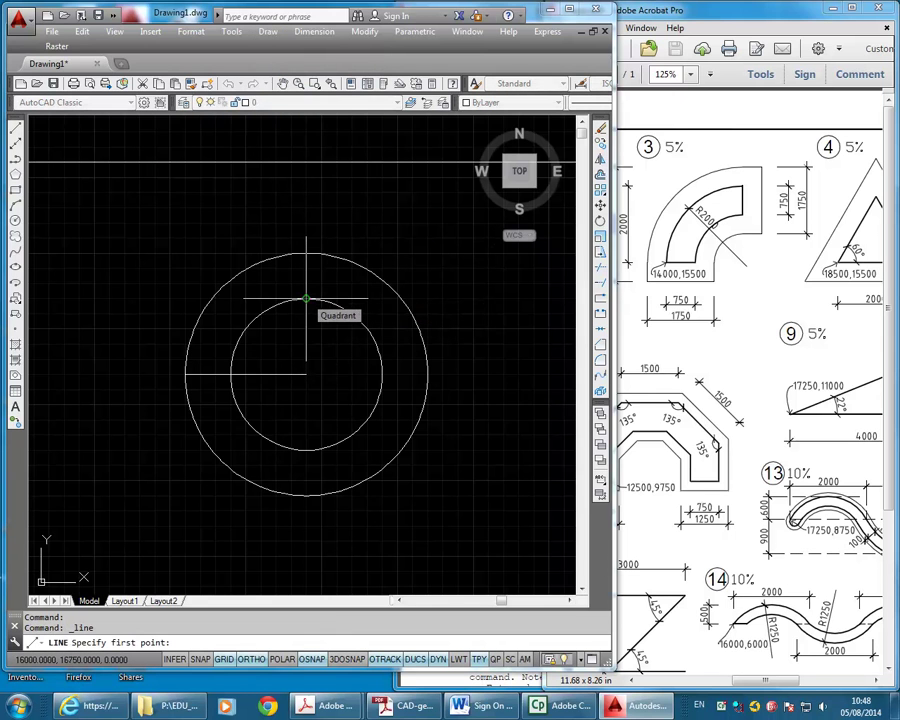
click(306, 298)
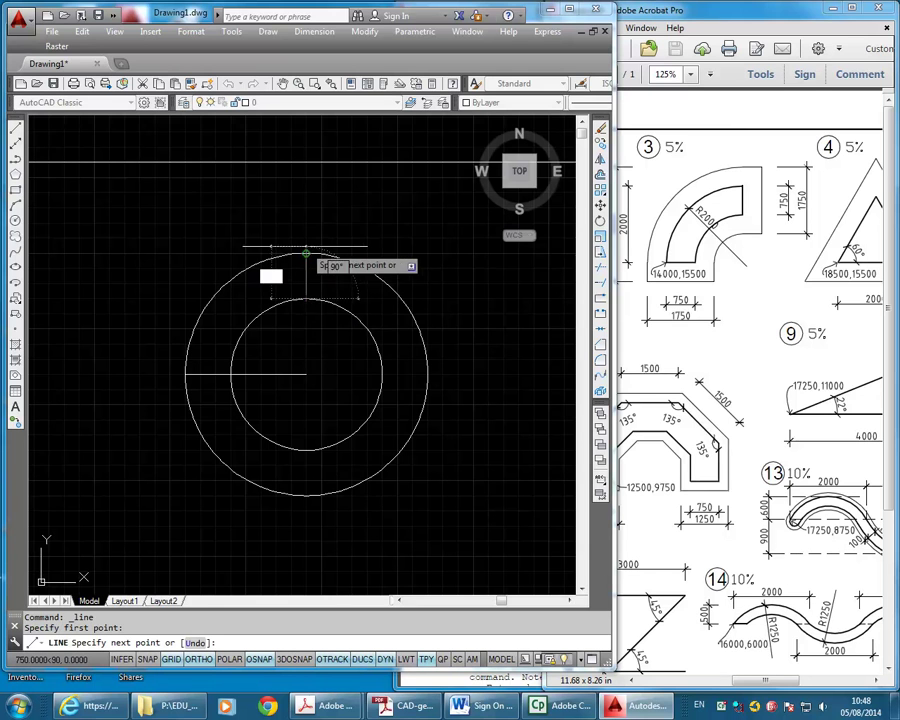
click(306, 254)
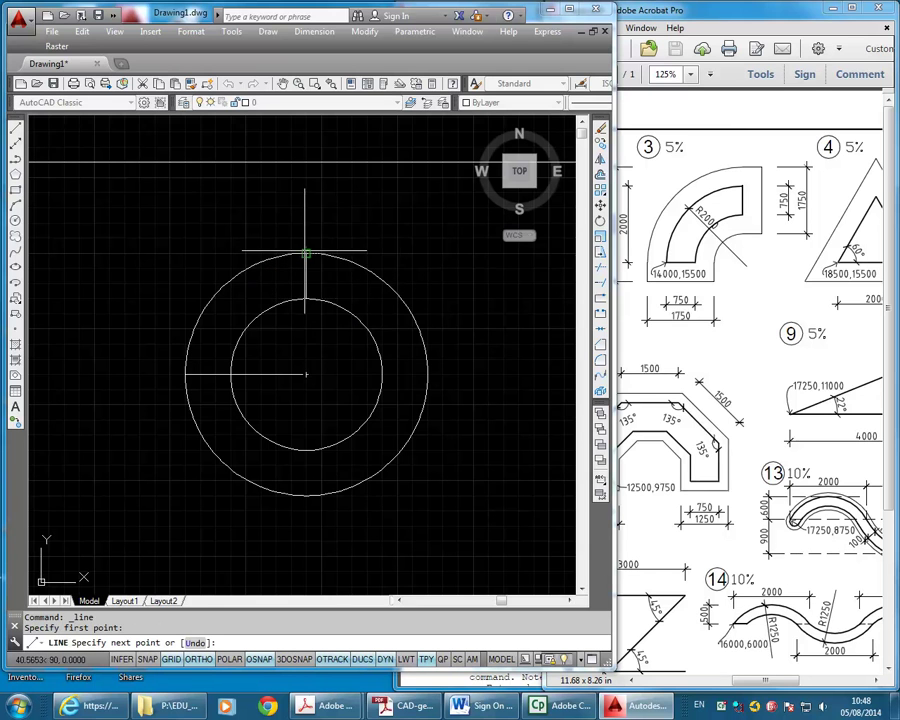
click(232, 208)
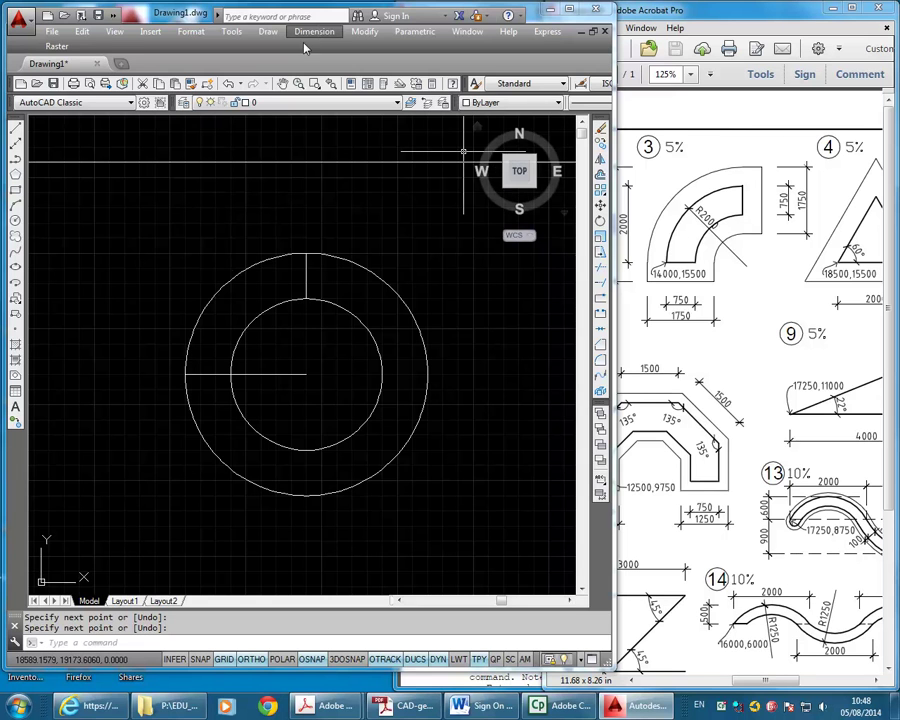
- Delete the horizontal centre line and trim the circles to a quarter-ring between the short lines
click(285, 376)
key(Delete)
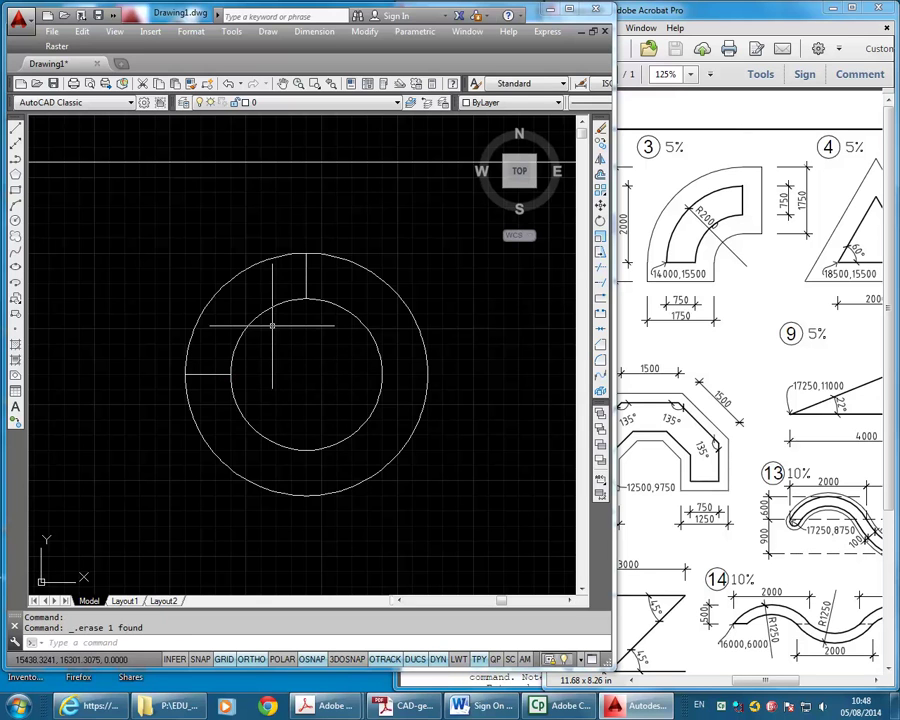
click(364, 31)
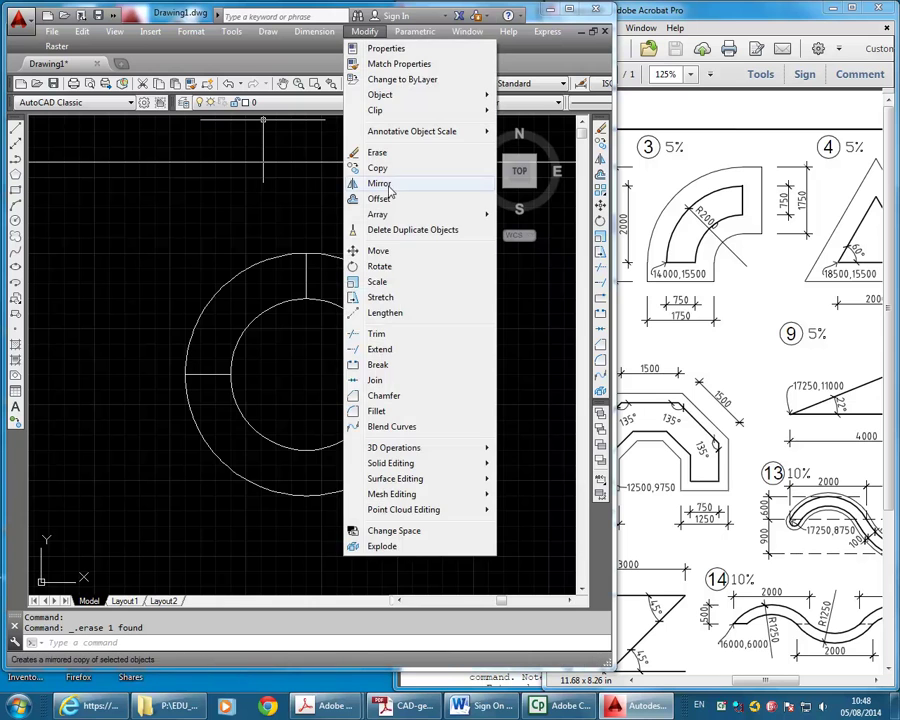
click(385, 334)
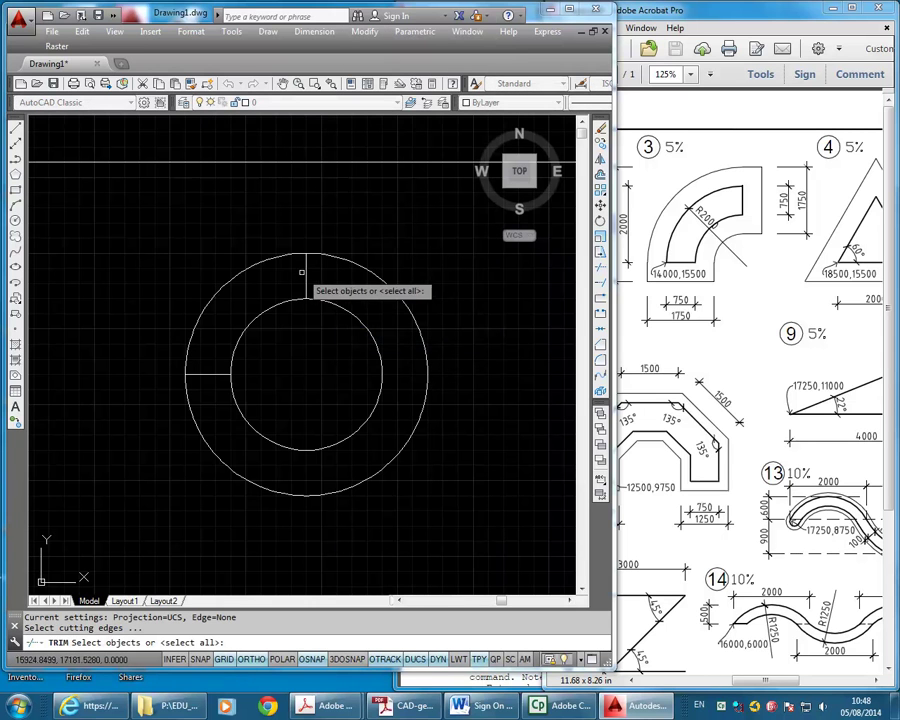
click(306, 272)
click(210, 374)
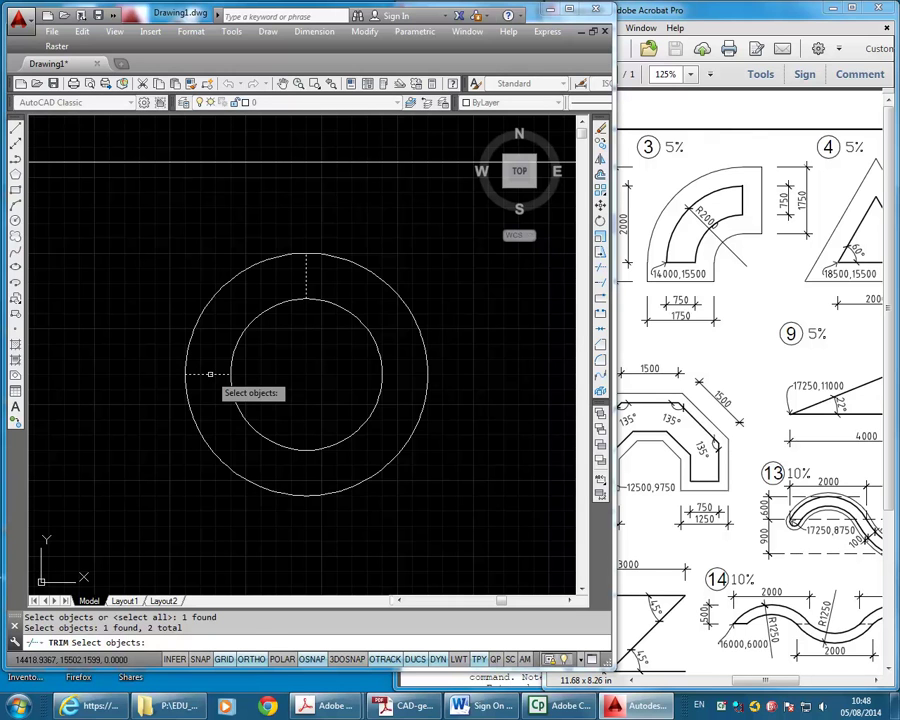
key(Return)
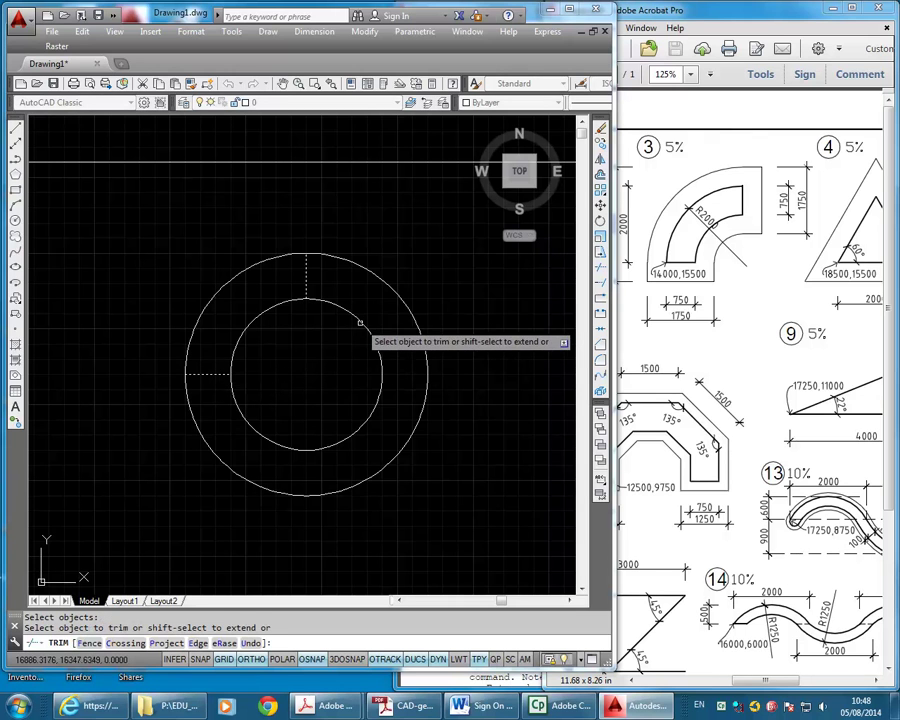
click(410, 318)
key(Return)
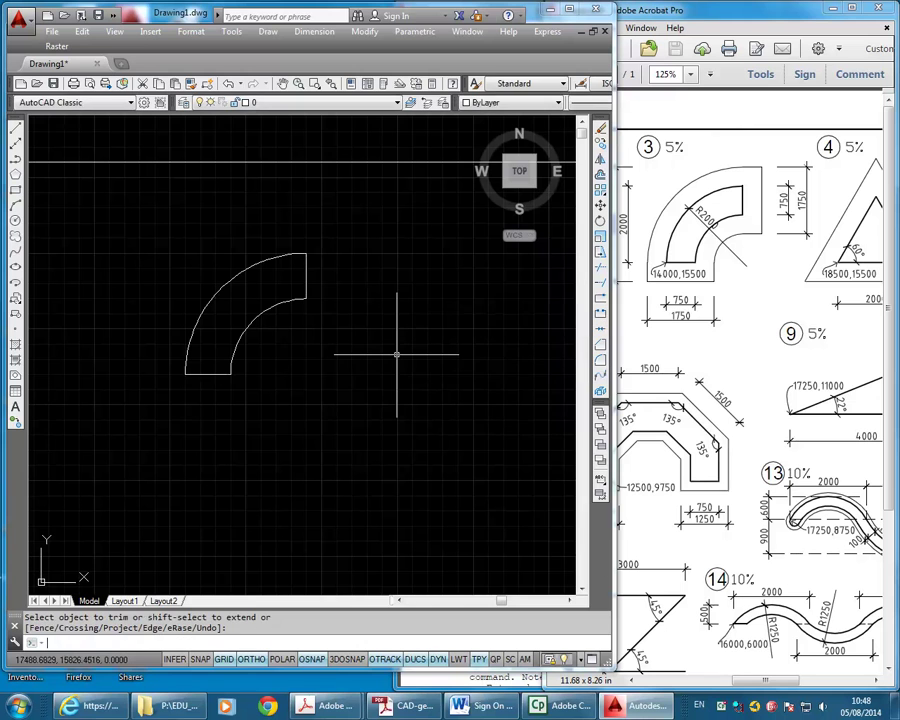
- Offset the bend's outer arc outward and inner arc inward by 500
click(364, 32)
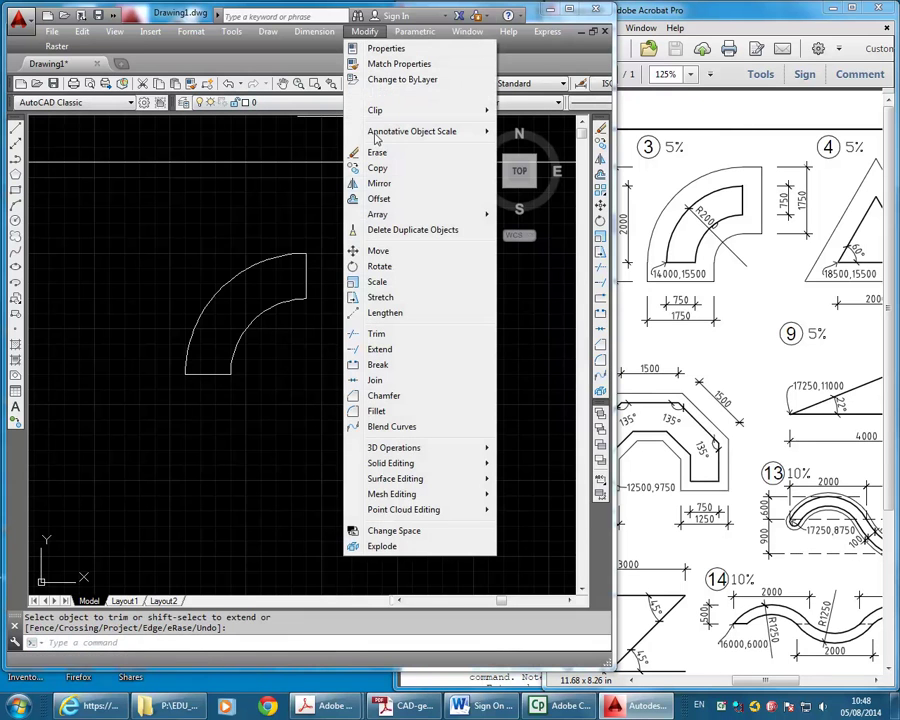
click(378, 198)
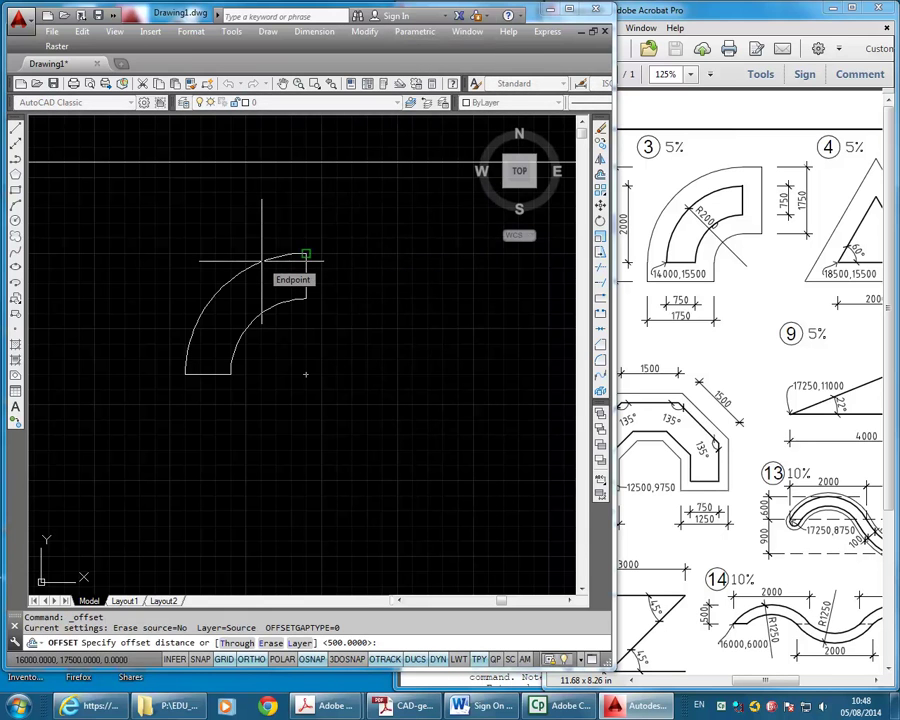
key(Return)
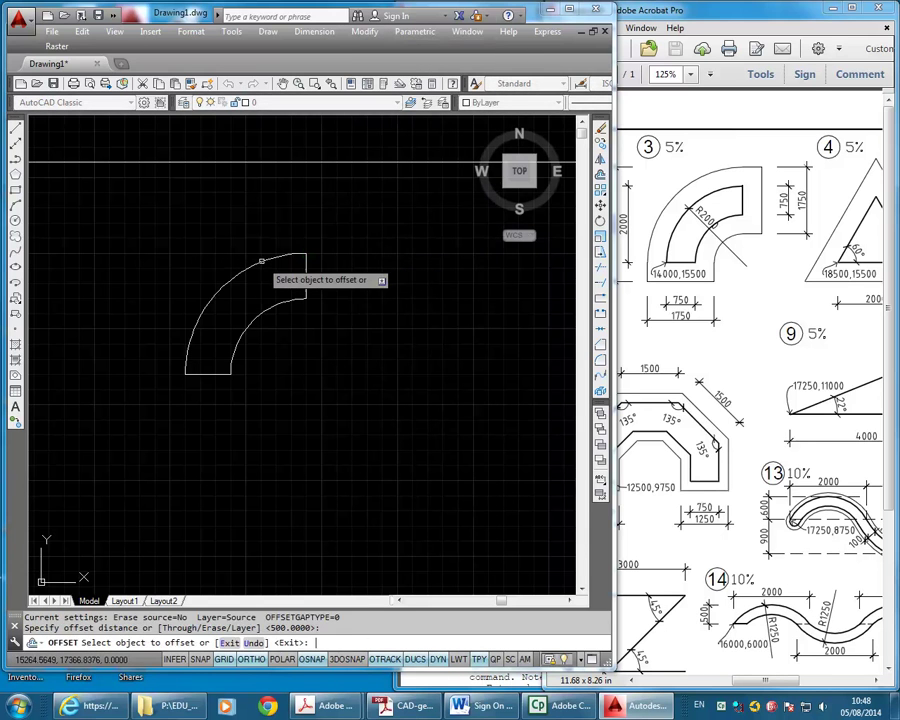
click(261, 261)
click(217, 211)
click(259, 318)
click(303, 372)
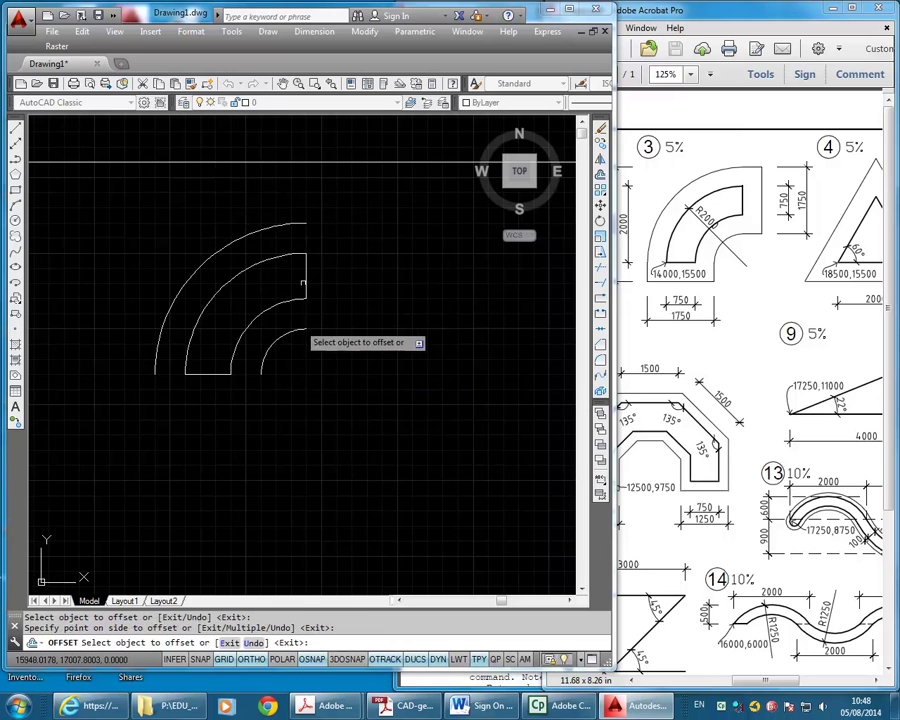
- Offset the right end line and bottom line by 500 to the outside
click(307, 281)
click(337, 268)
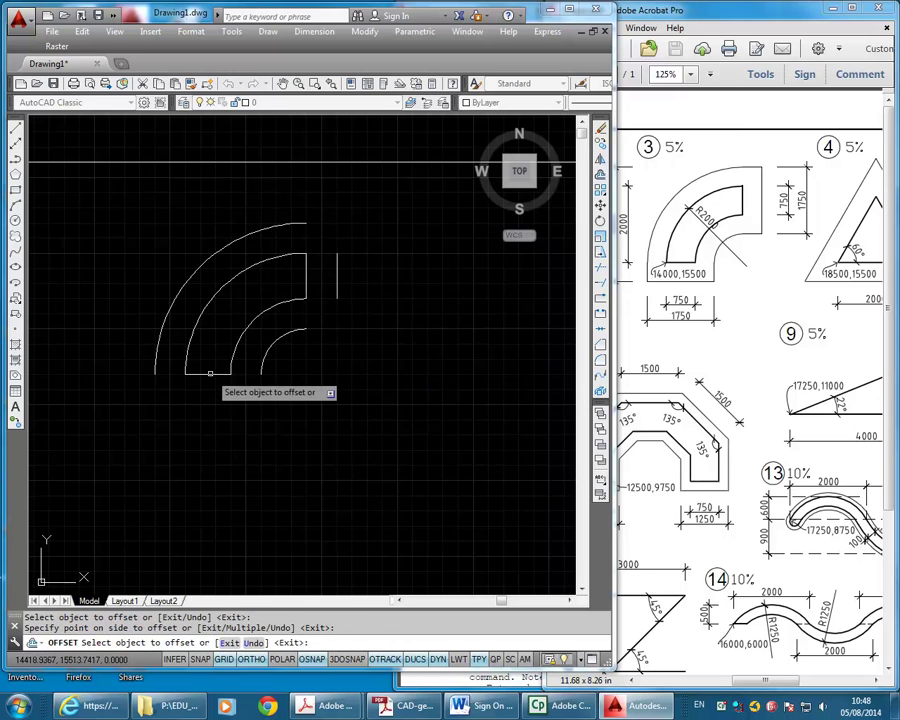
click(211, 374)
click(207, 390)
right_click(162, 243)
click(190, 243)
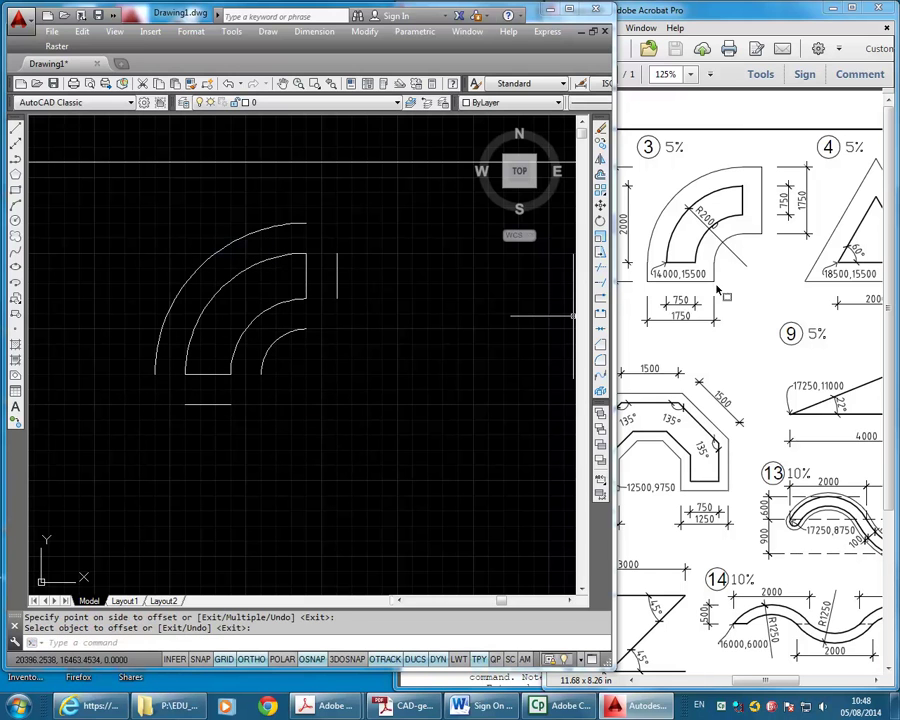
click(268, 33)
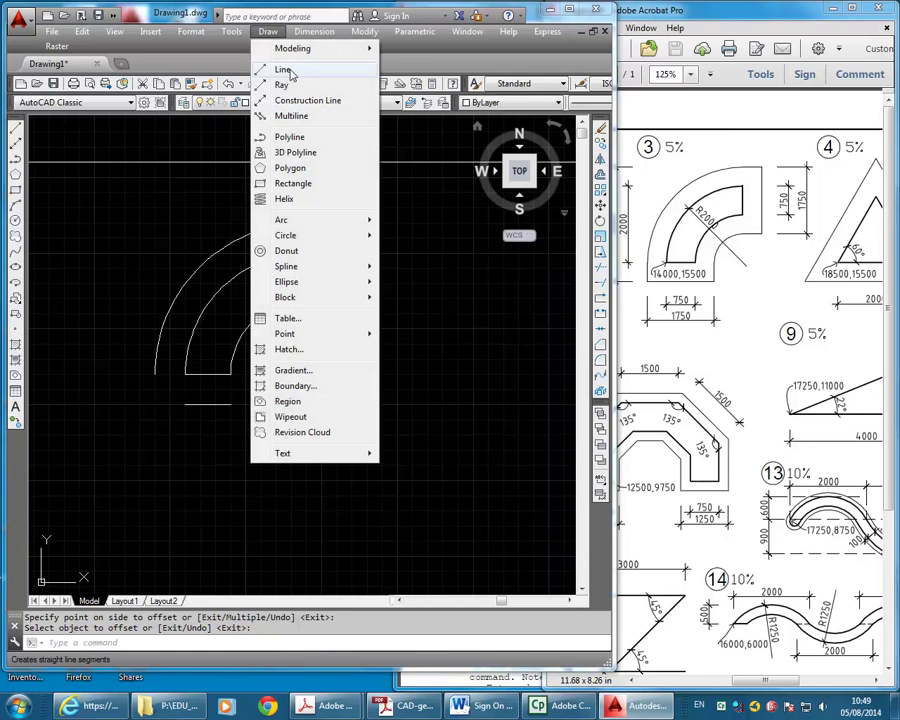
- Draw the short connecting lines at the upper ends of the offset arcs around the bend
click(285, 70)
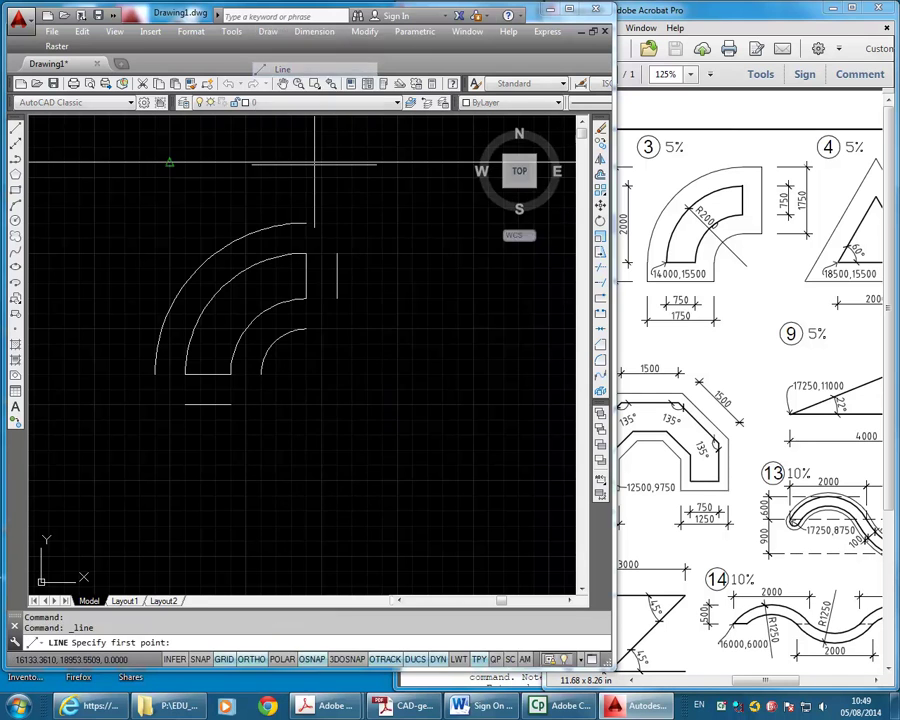
click(296, 302)
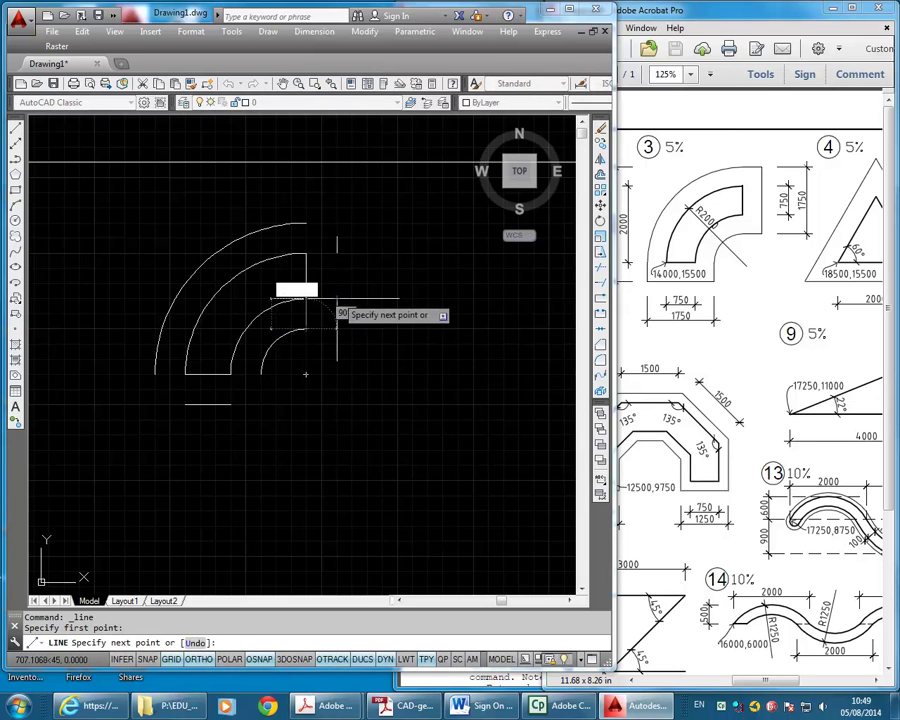
click(366, 306)
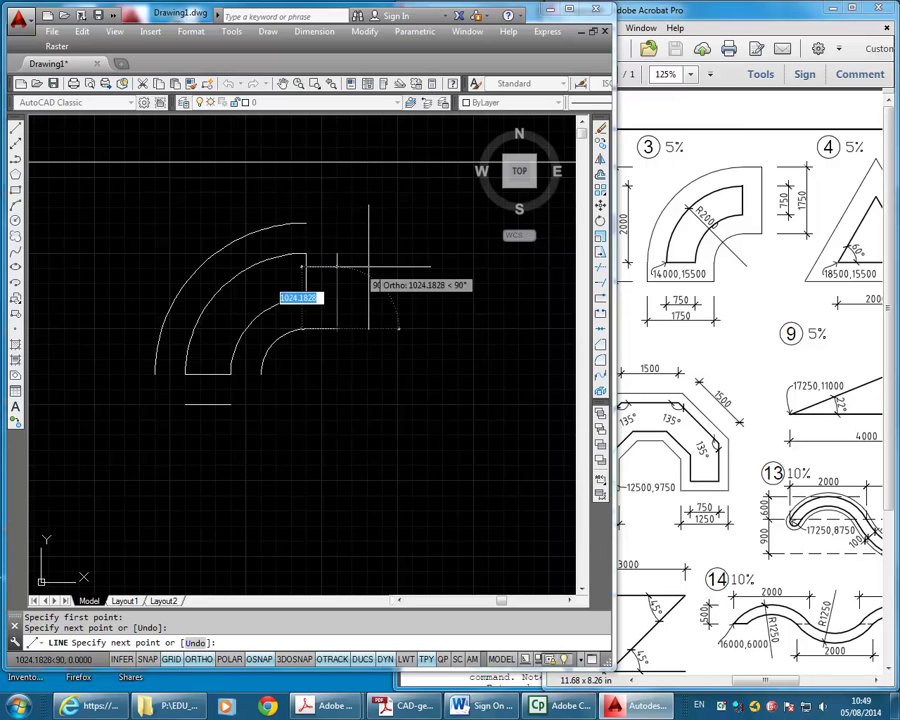
key(Return)
key(Return)
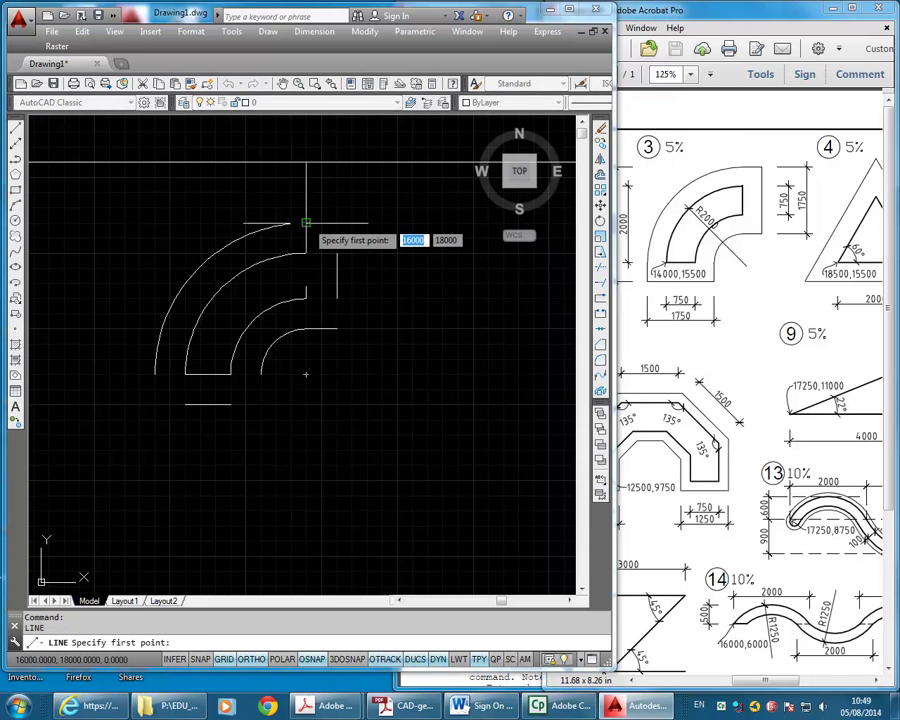
click(304, 222)
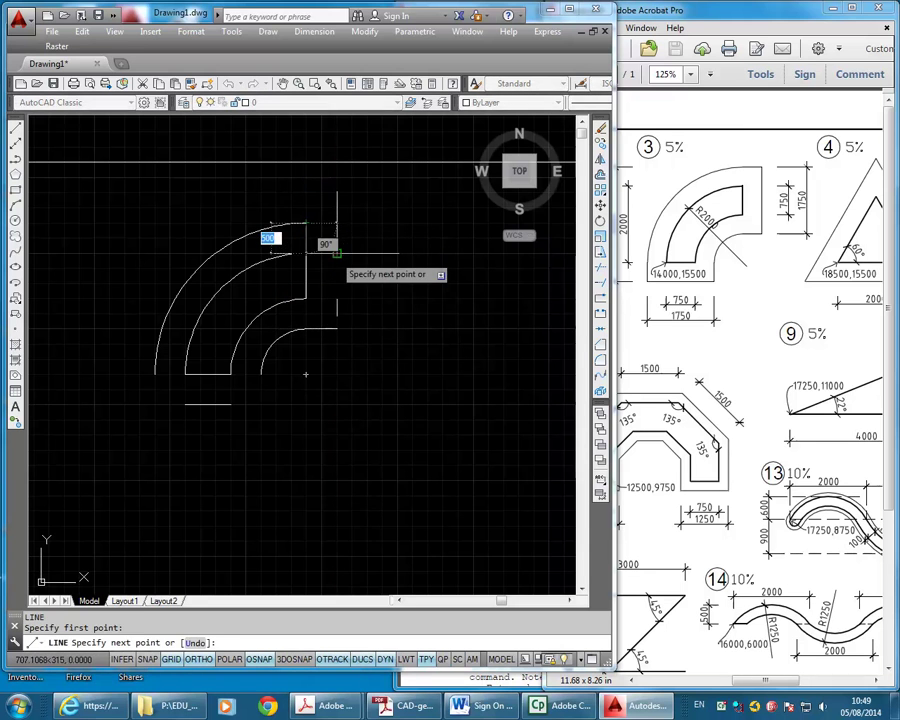
key(Return)
key(Return)
- Draw a 500-long line down from the inner arc's lower end, plus the bottom connecting line
click(262, 375)
text(500)
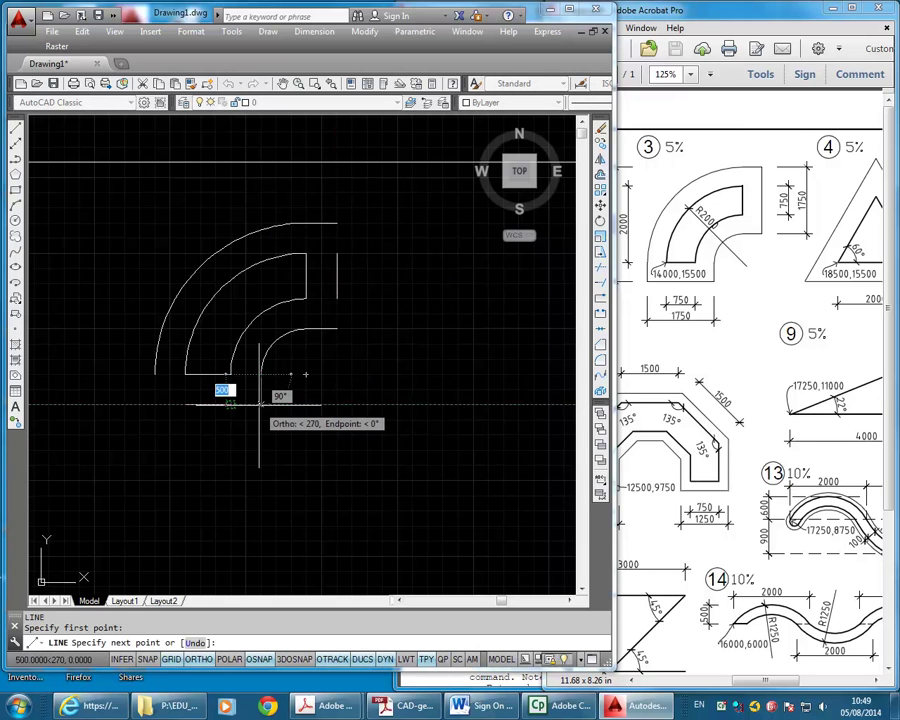
key(Return)
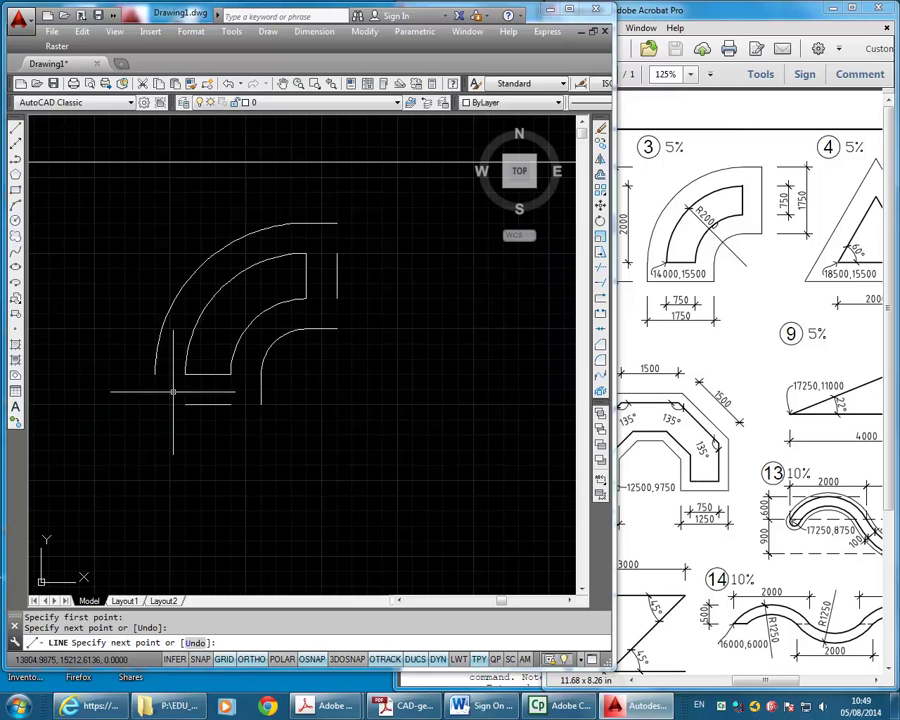
key(Return)
key(Return)
click(155, 375)
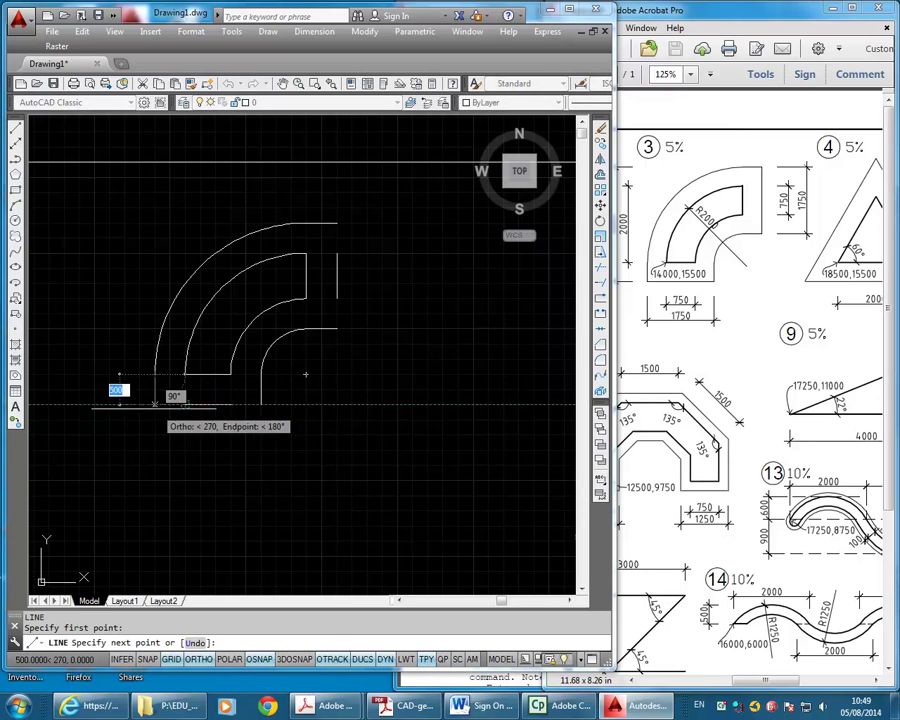
click(232, 420)
key(Return)
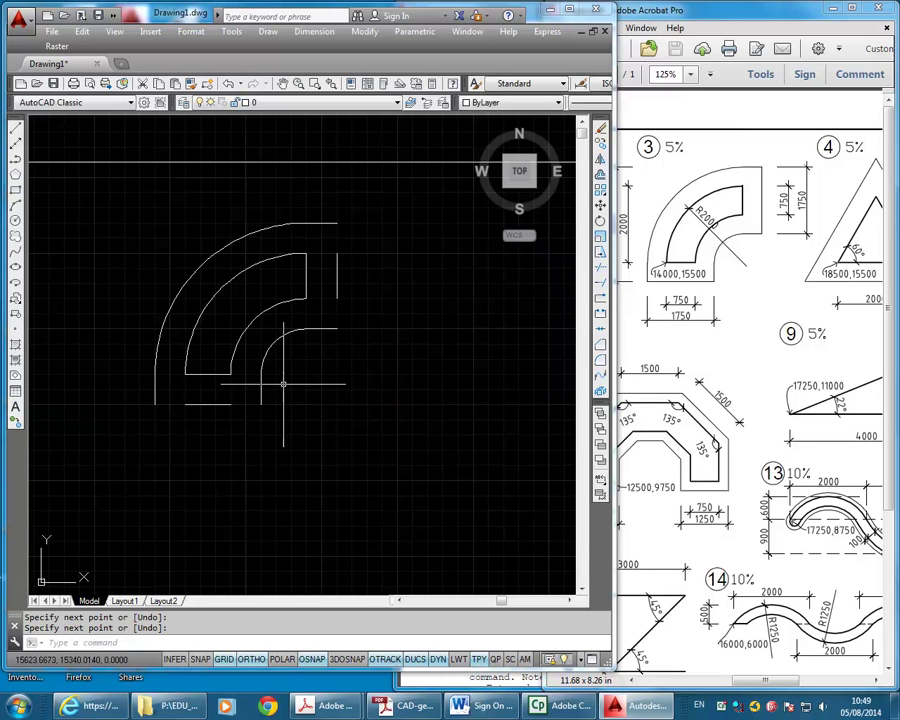
click(364, 31)
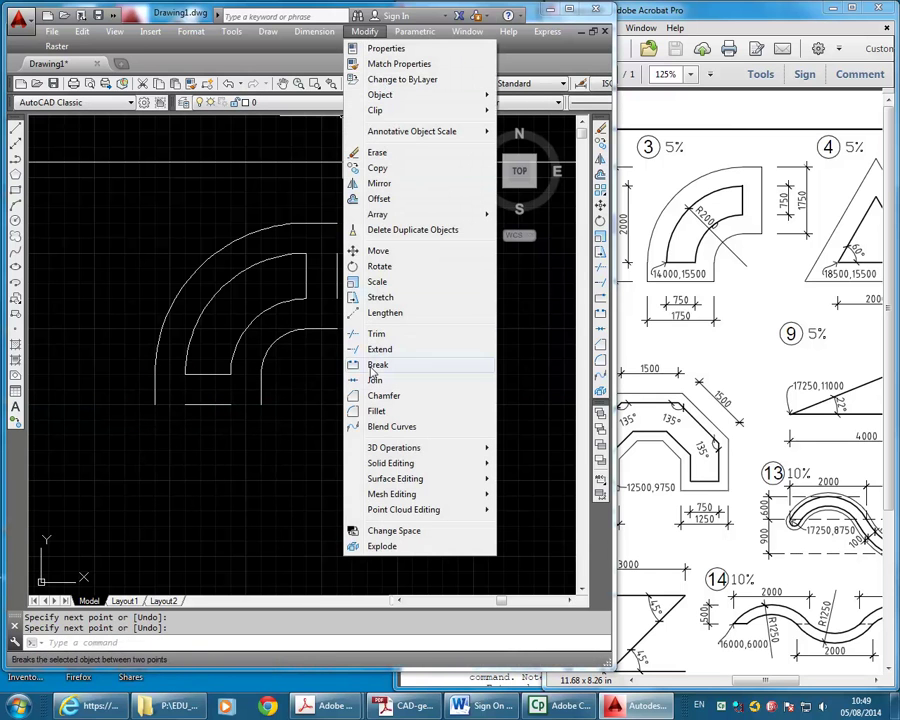
- Fillet the bottom offset line to the outer arc and the inner vertical line at radius 0
click(376, 412)
click(188, 404)
click(153, 393)
key(Return)
click(222, 404)
click(262, 399)
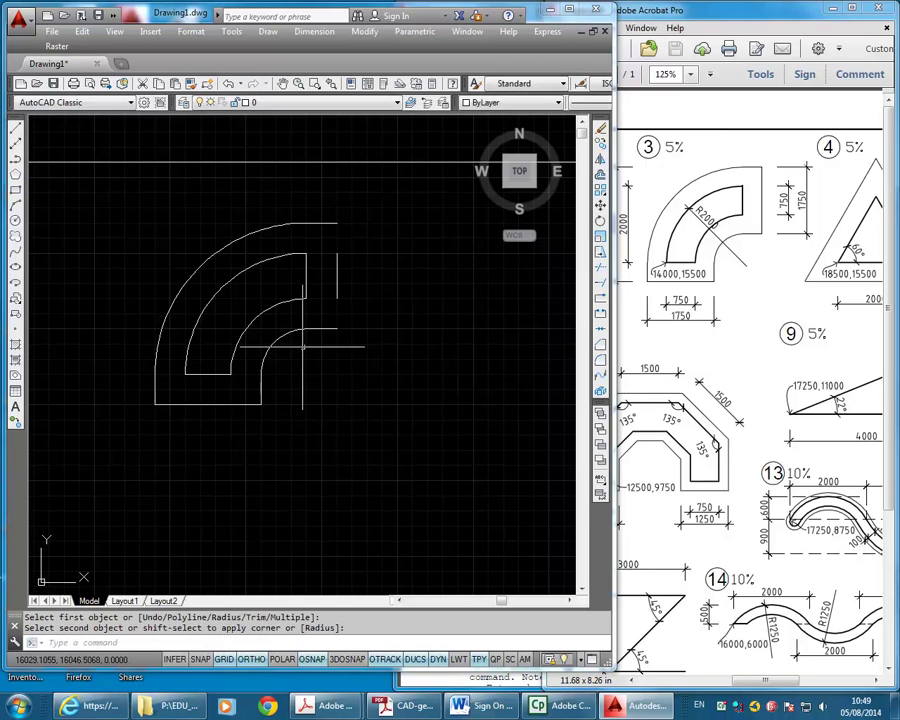
key(Return)
- Fillet the right-end and top-right corners, then centre the view on all three shapes
click(329, 327)
click(337, 285)
key(Return)
click(336, 286)
click(331, 222)
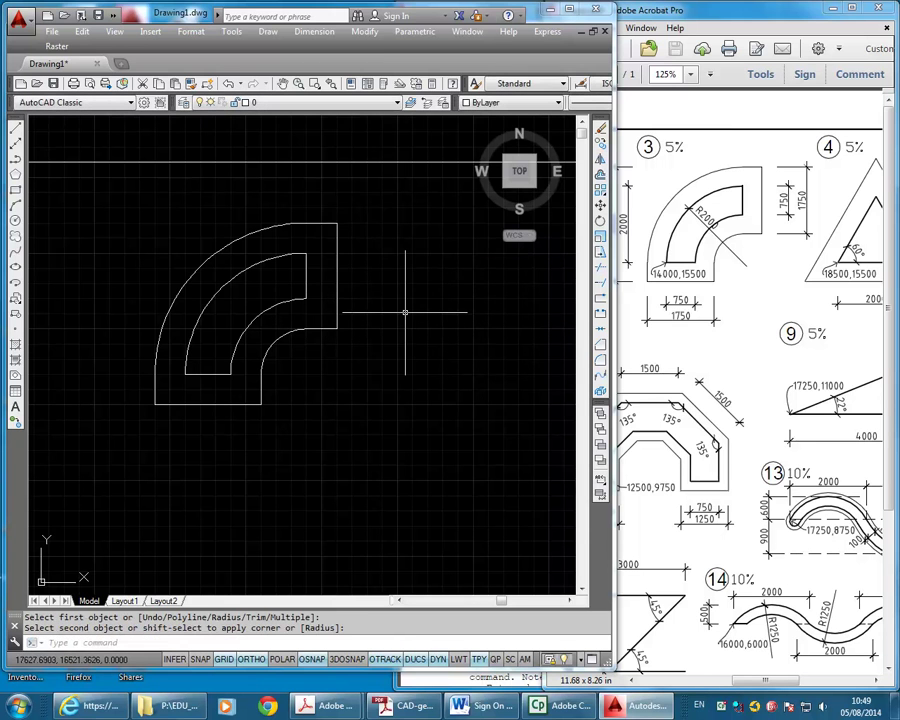
scroll(405, 313, down, 2)
scroll(345, 355, up, 1)
scroll(330, 340, down, 3)
middle_drag(372, 375, 368, 294)
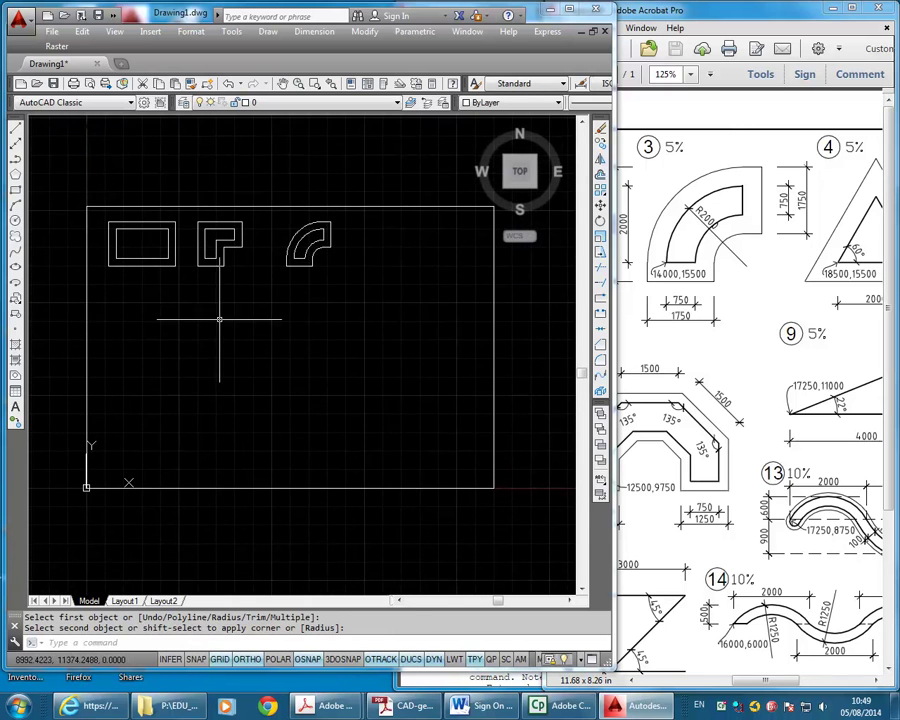
middle_drag(368, 417, 358, 424)
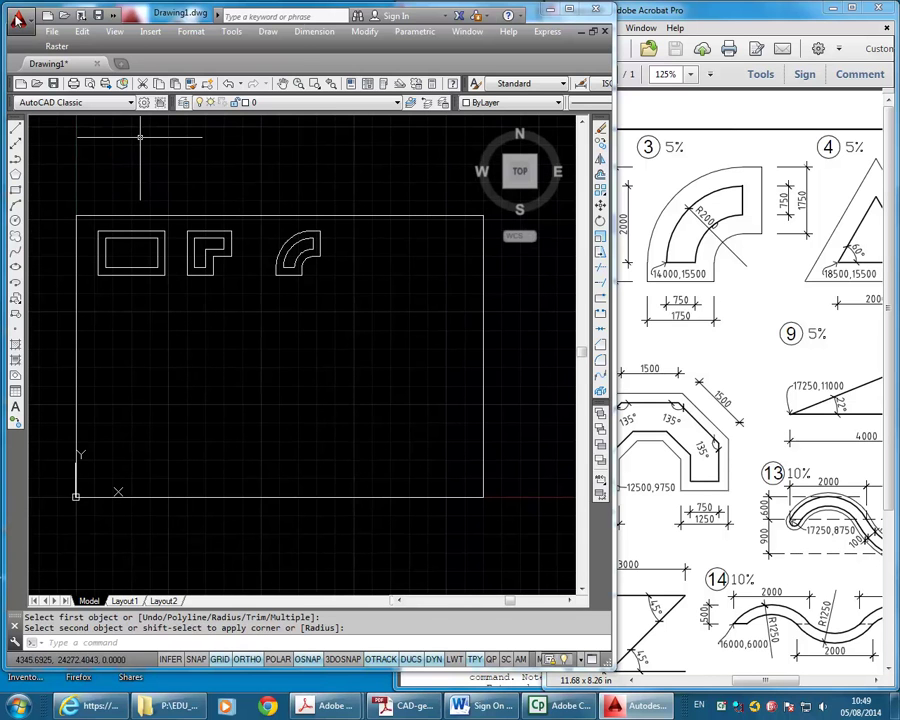
- Save the drawing as Shapes.dwg in the home drive's 2014 folder
click(18, 20)
click(40, 182)
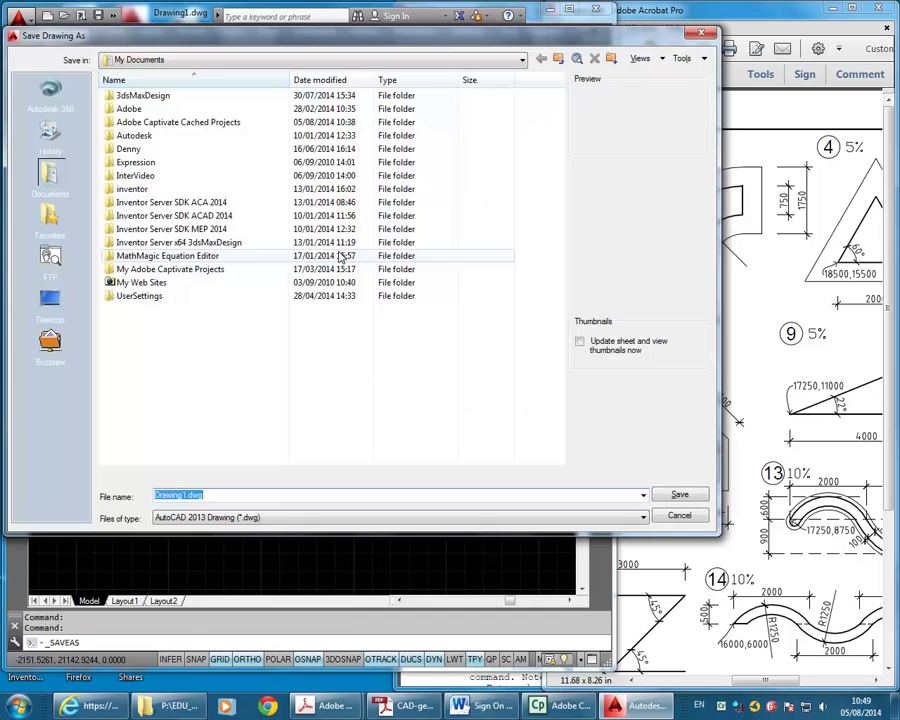
click(261, 60)
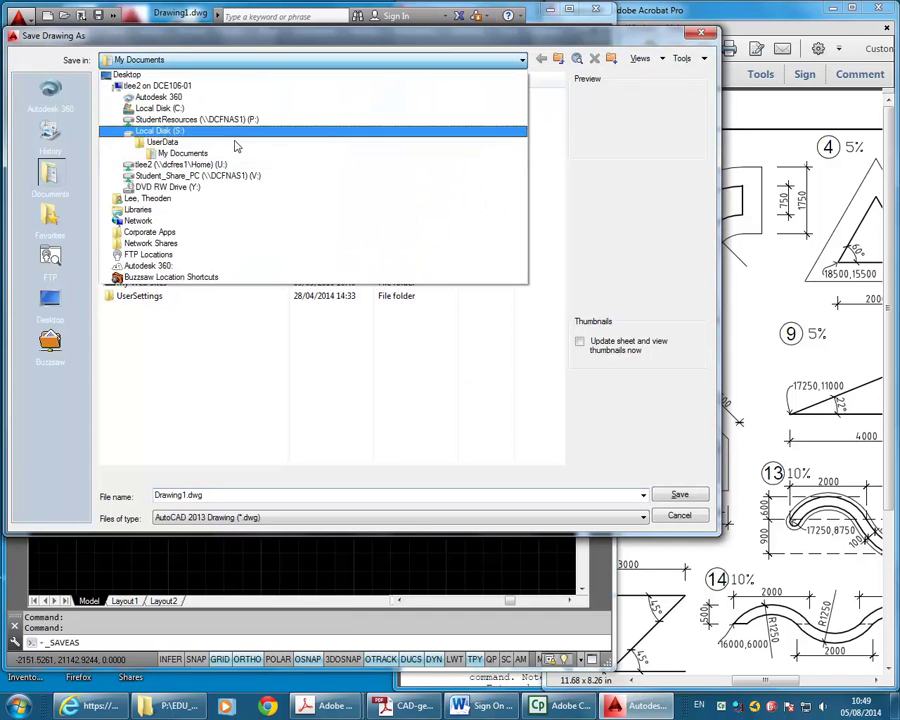
click(200, 165)
double_click(130, 108)
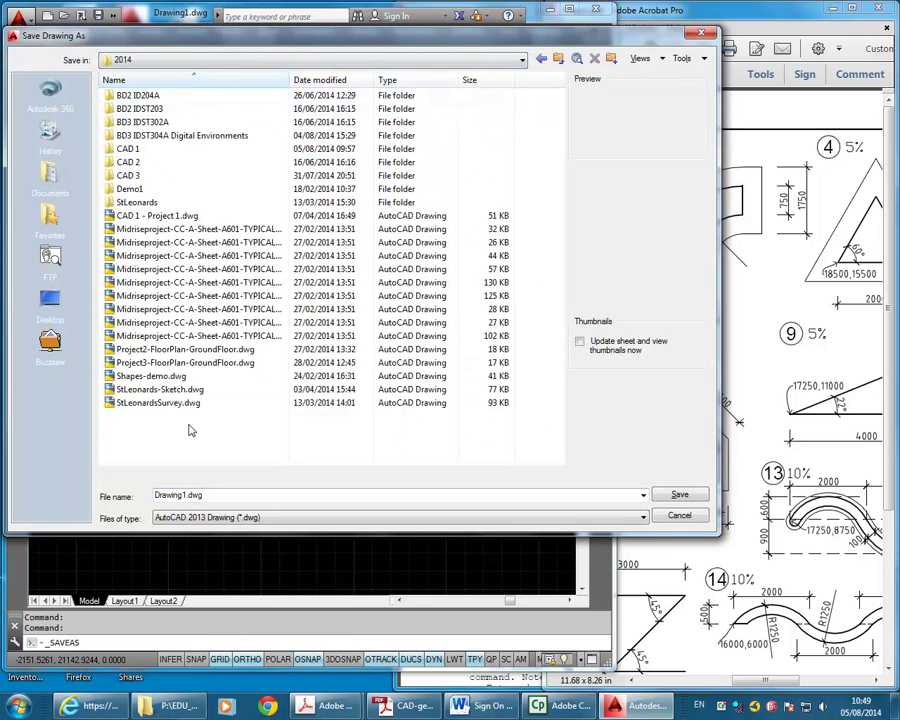
text(Sh)
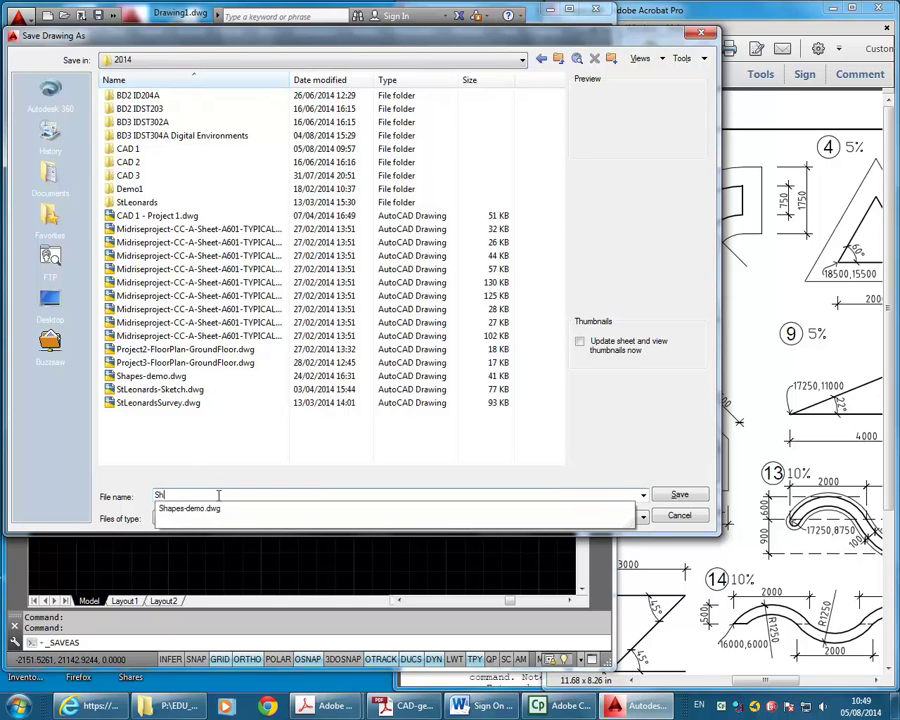
text(apes)
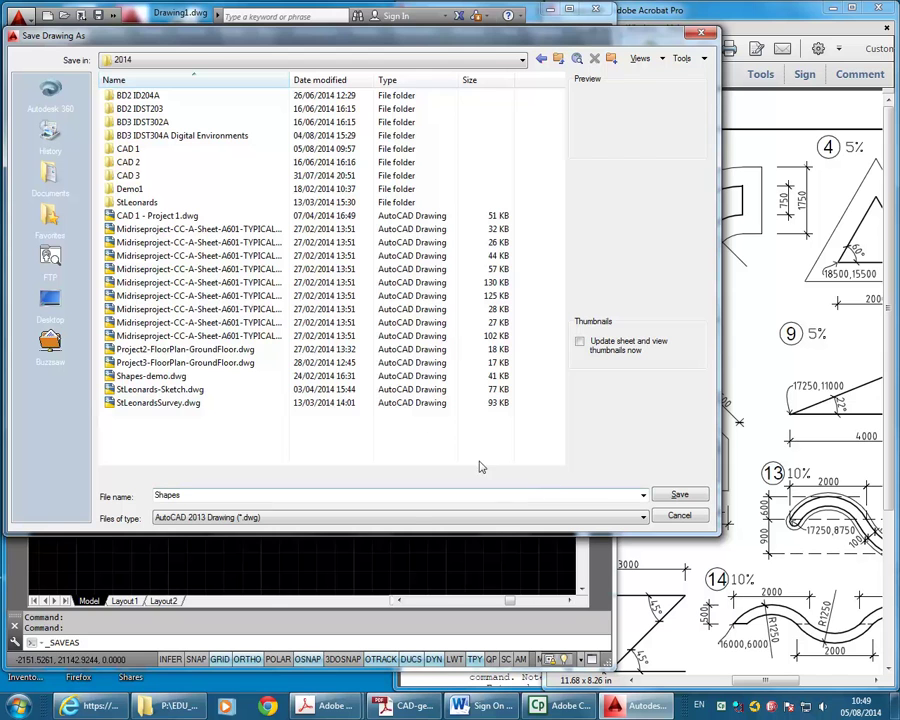
click(680, 496)
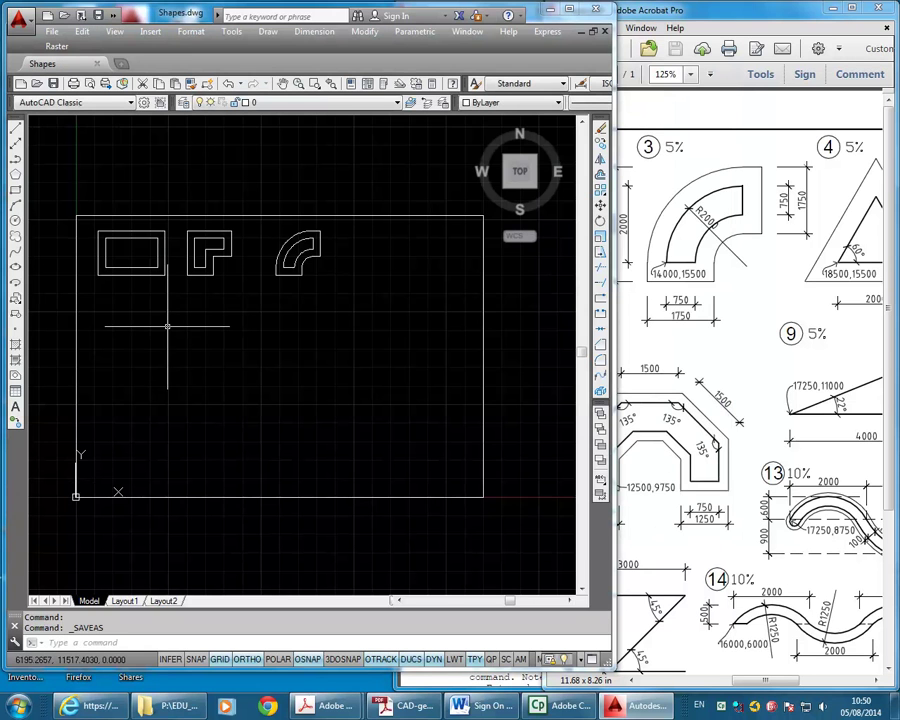